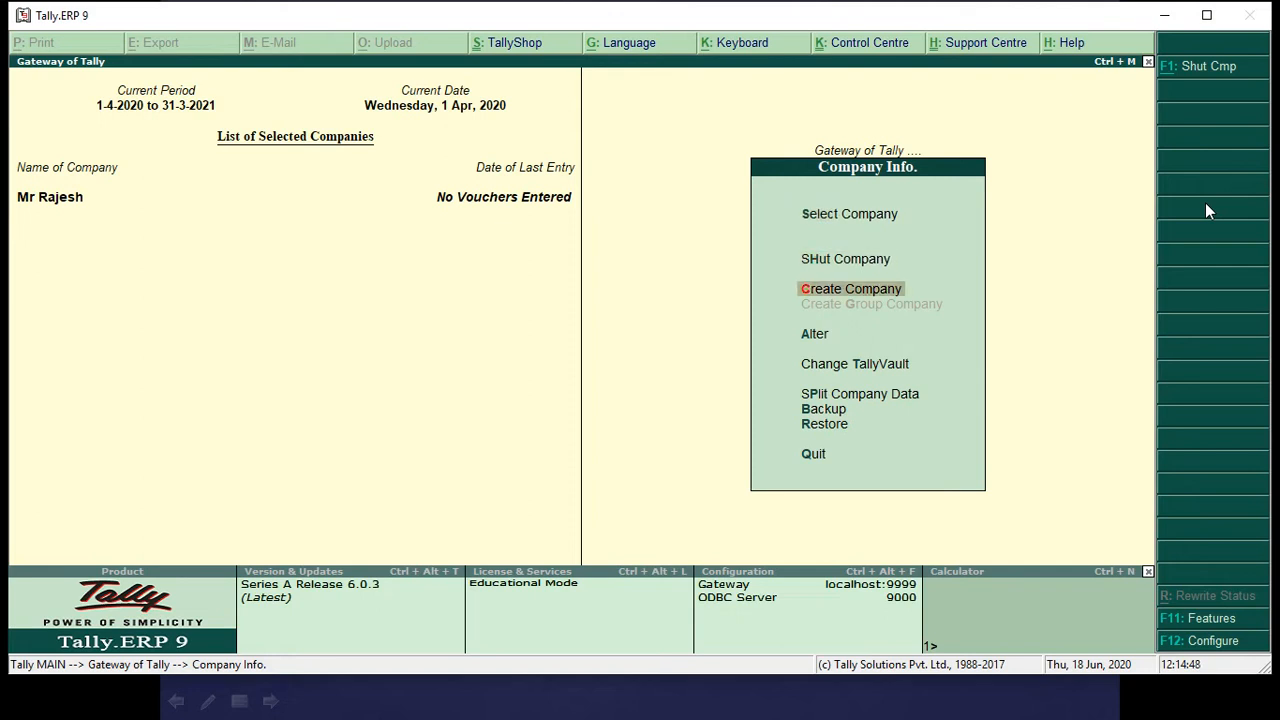
# Start creating a new company, using the business owner's name from the problem slide as both company name and mailing name.
pyautogui.press('Return')
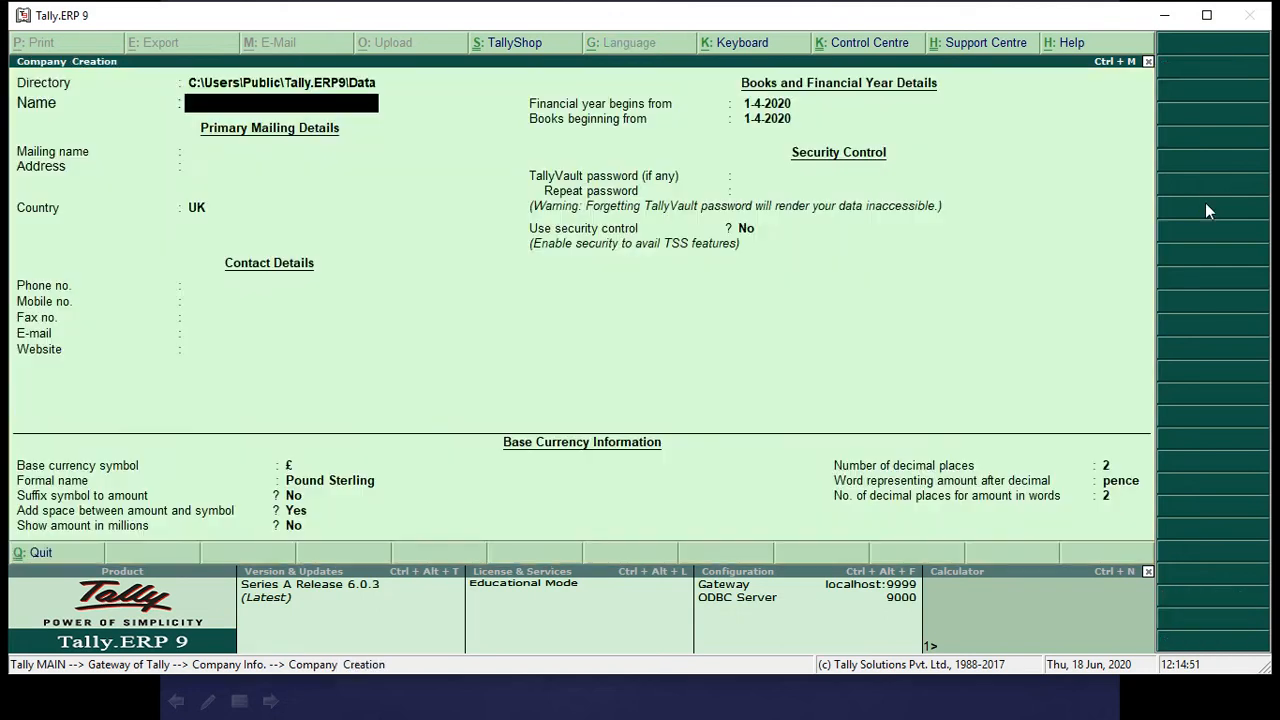
pyautogui.hotkey('alt', 'Tab')
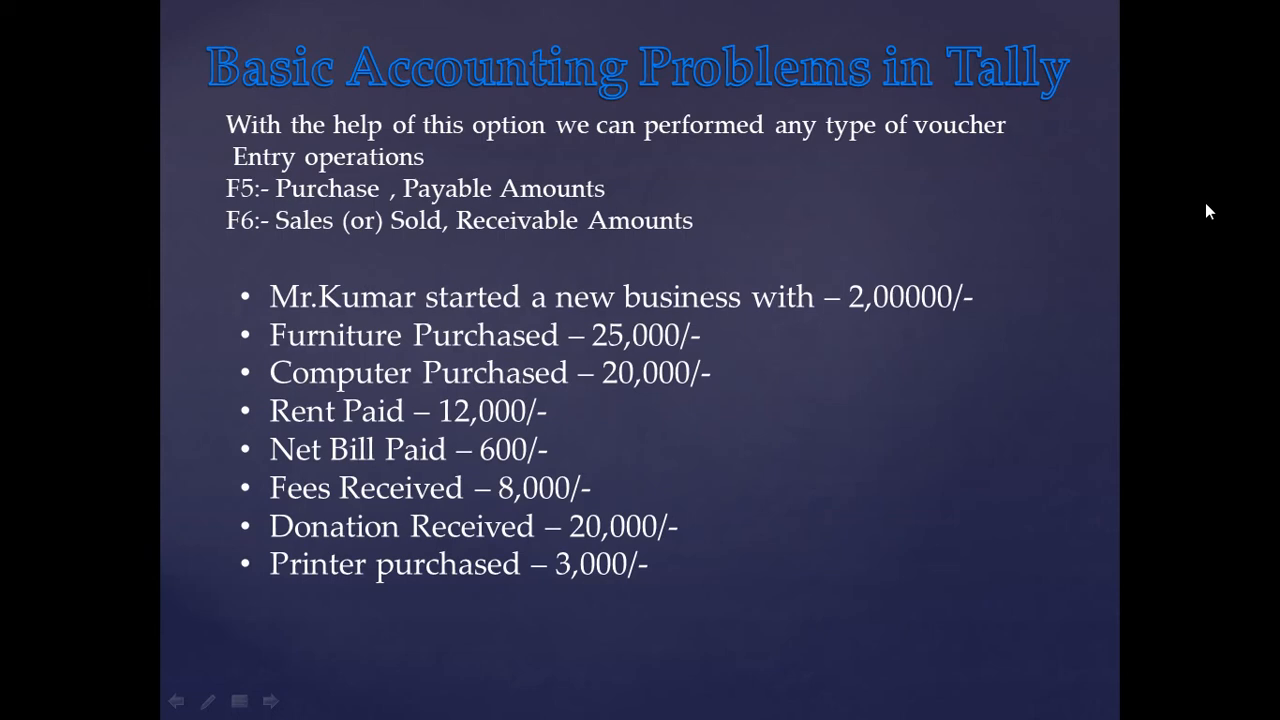
pyautogui.hotkey('alt', 'Tab')
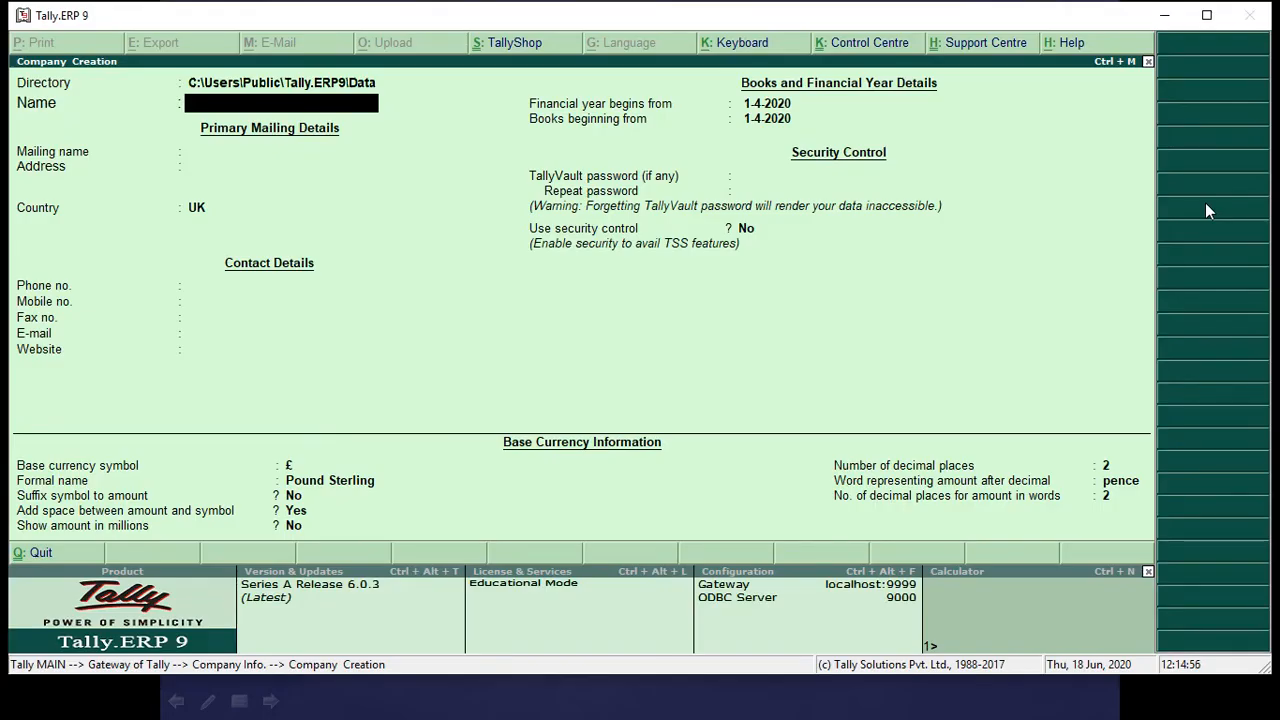
pyautogui.write('Mr Kumar')
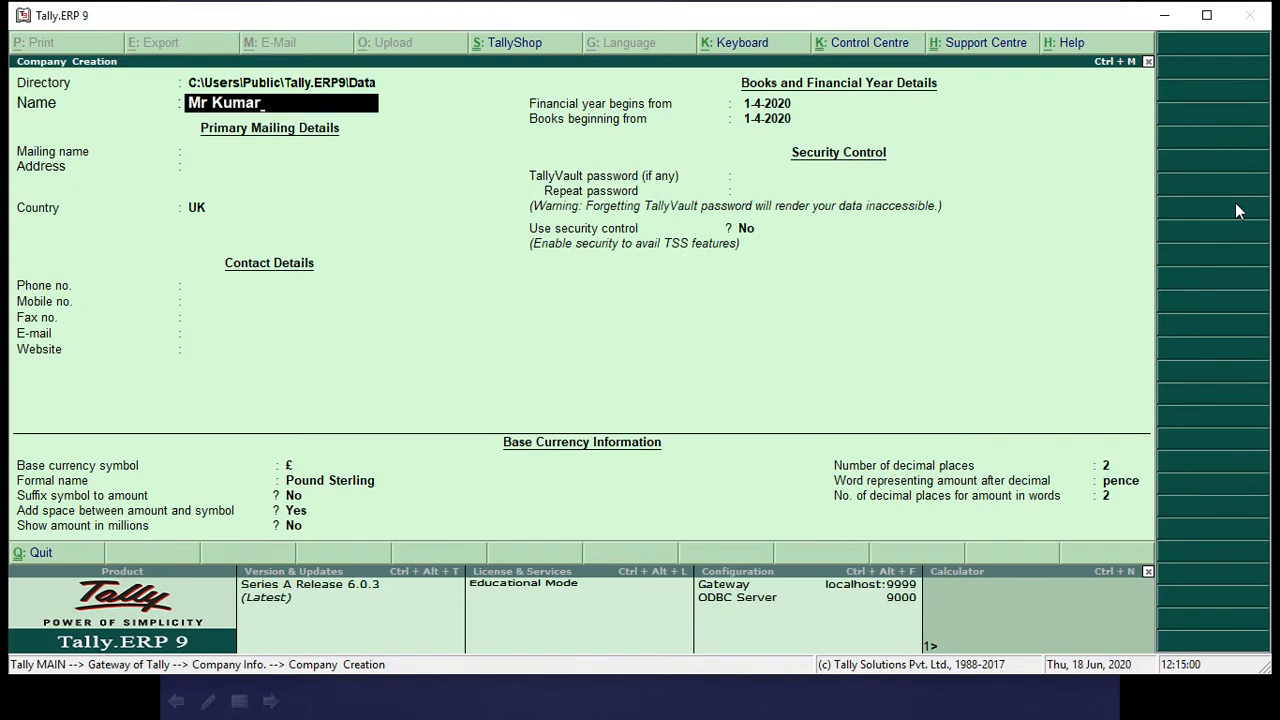
pyautogui.press('Return')
pyautogui.press('Return')
pyautogui.press('Return')
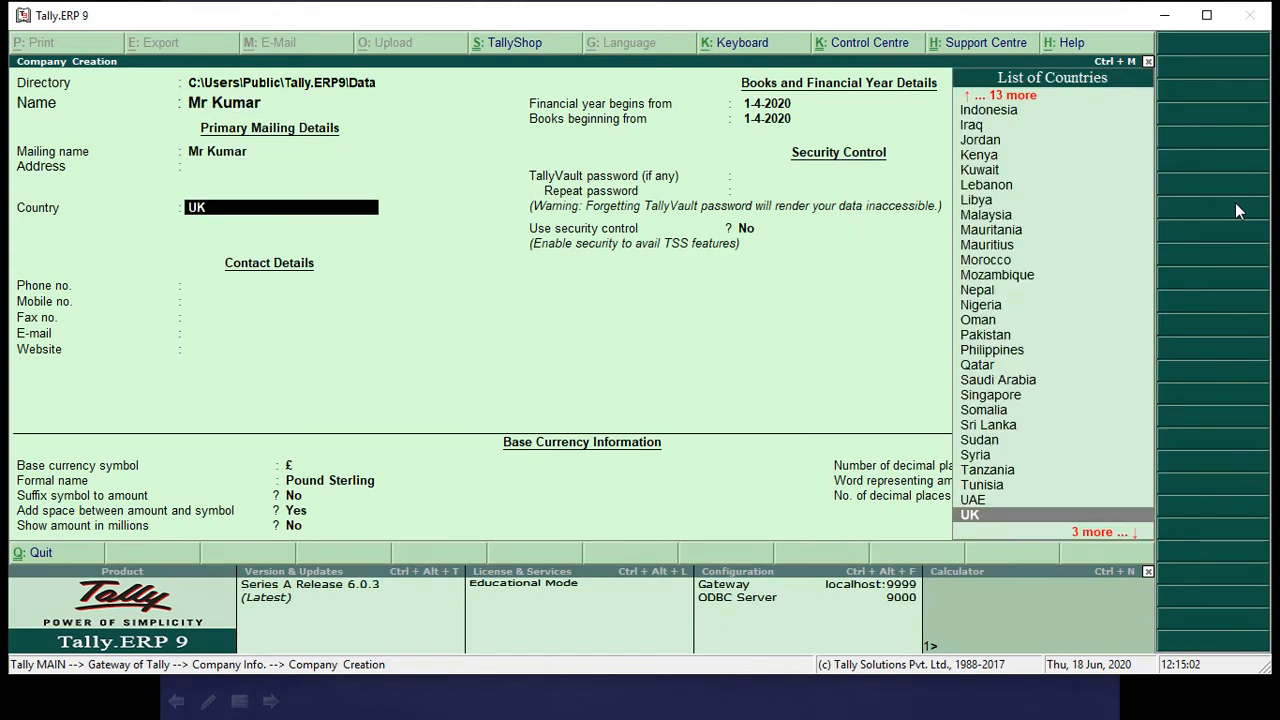
# Fill in the new company's postal address in its primary mailing details.
pyautogui.press('BackSpace')
pyautogui.write('Basava')
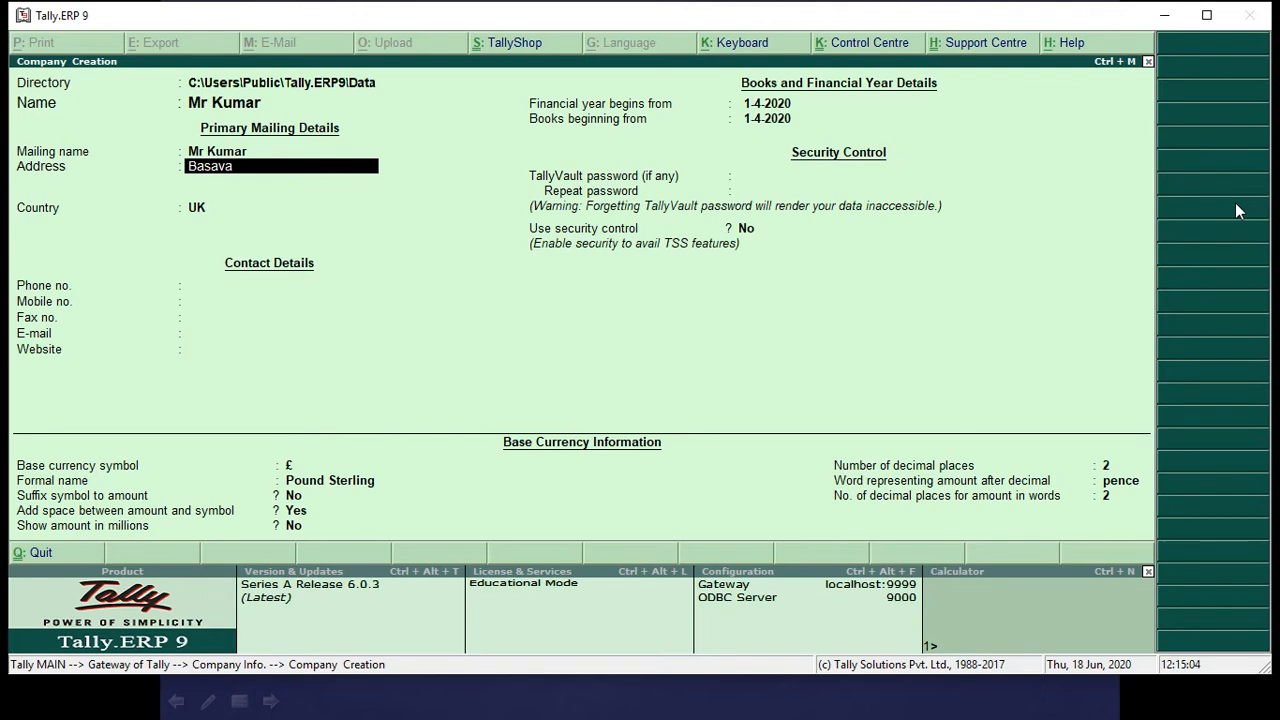
pyautogui.write(' ITI Manvi')
pyautogui.press('Return')
pyautogui.press('Return')
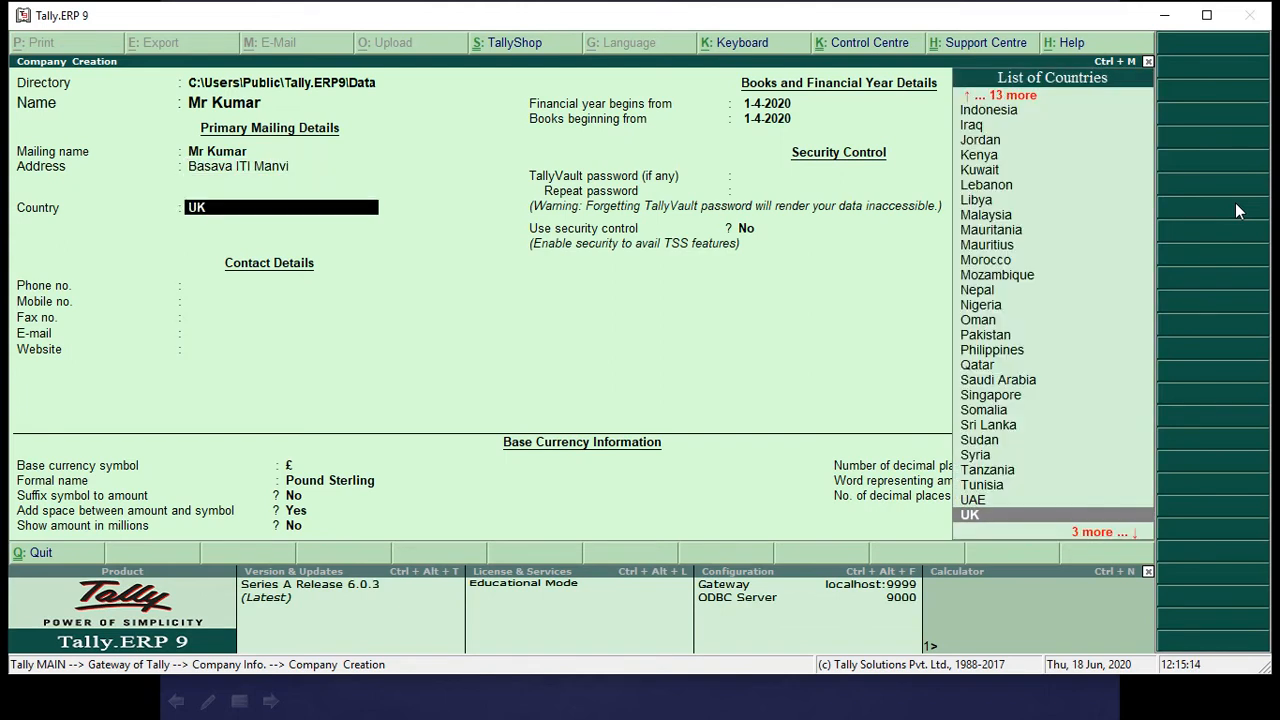
# Set the company's country to India and its state to Karnataka.
pyautogui.write('Ind')
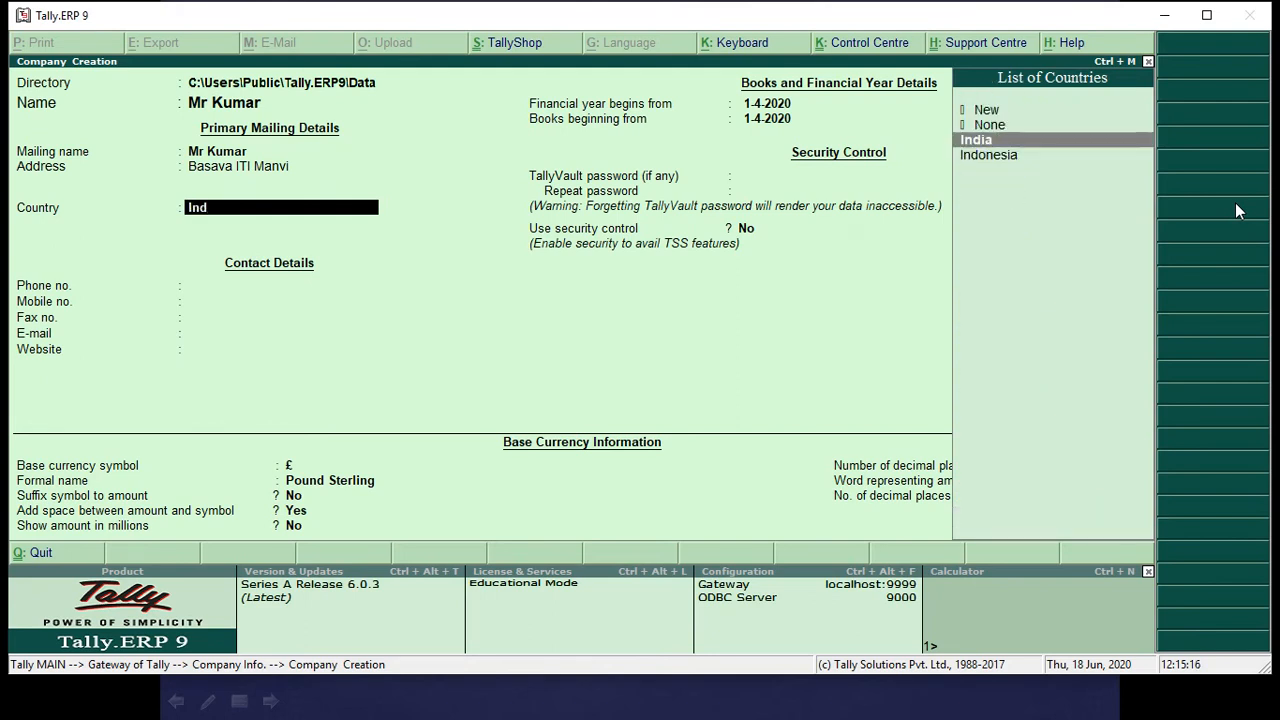
pyautogui.press('Return')
pyautogui.write('Ka')
pyautogui.press('Return')
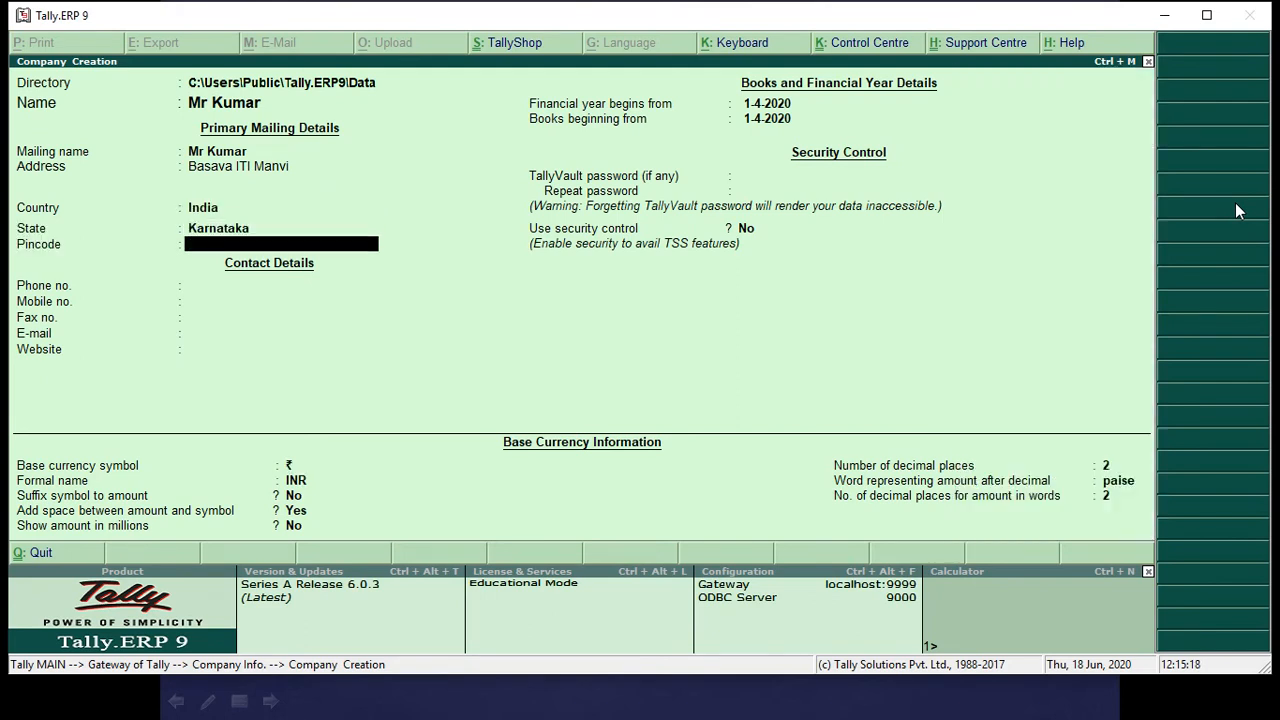
# Keep the remaining company details at their defaults, save the new company and return to the Gateway of Tally.
pyautogui.press('Return')
pyautogui.press('Return')
pyautogui.press('Return')
pyautogui.press('Return')
pyautogui.press('Return')
pyautogui.press('Return')
pyautogui.press('Return')
pyautogui.press('Return')
pyautogui.press('Return')
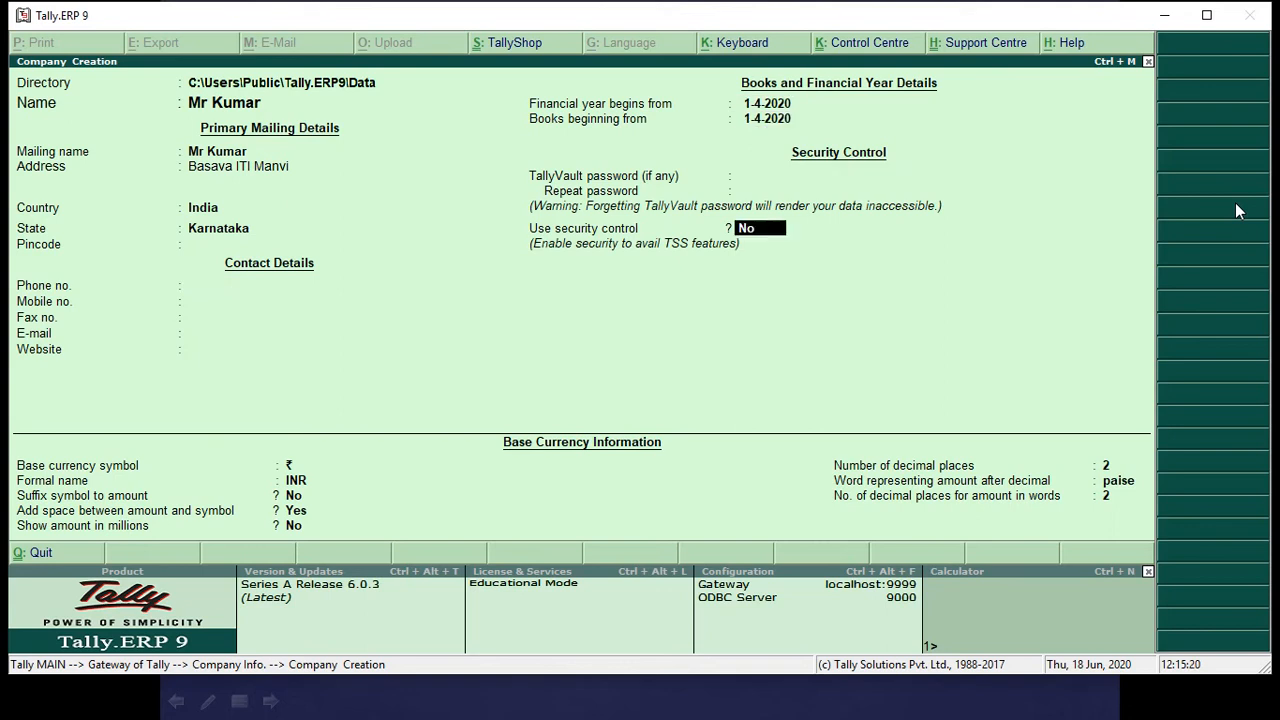
pyautogui.press('Return')
pyautogui.press('Return')
pyautogui.press('Return')
pyautogui.press('Return')
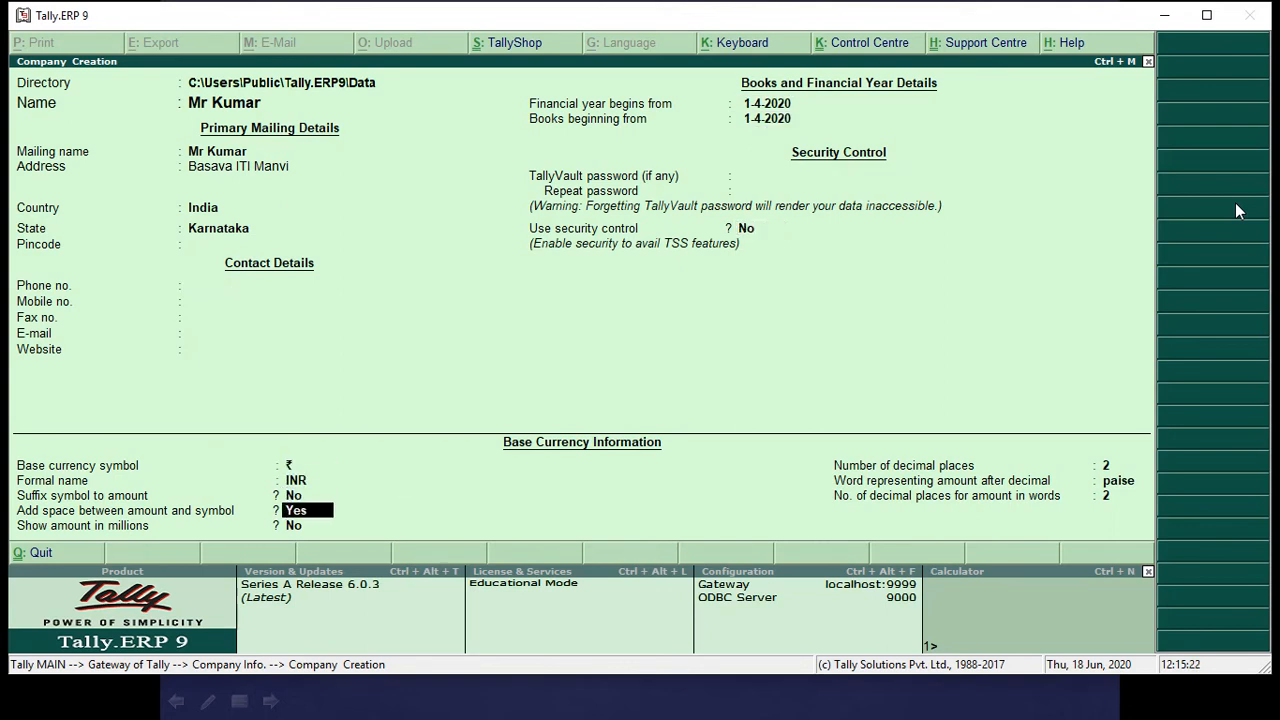
pyautogui.press('Return')
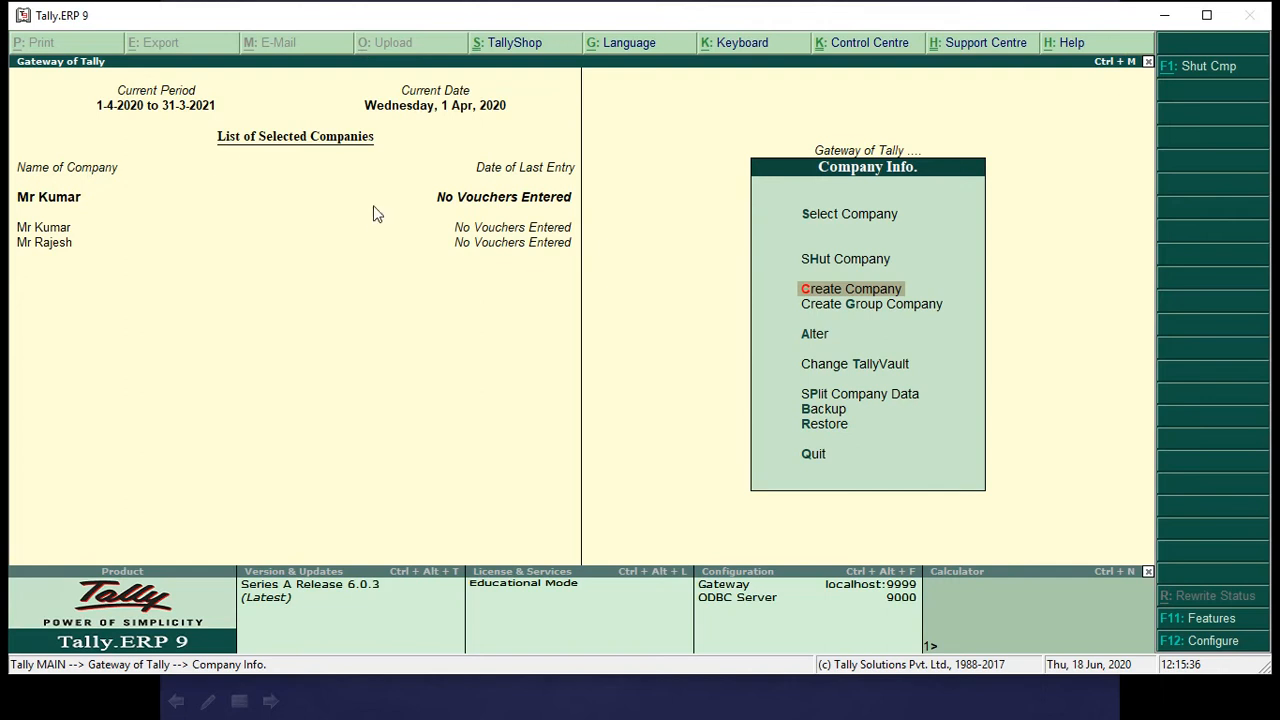
pyautogui.press('Escape')
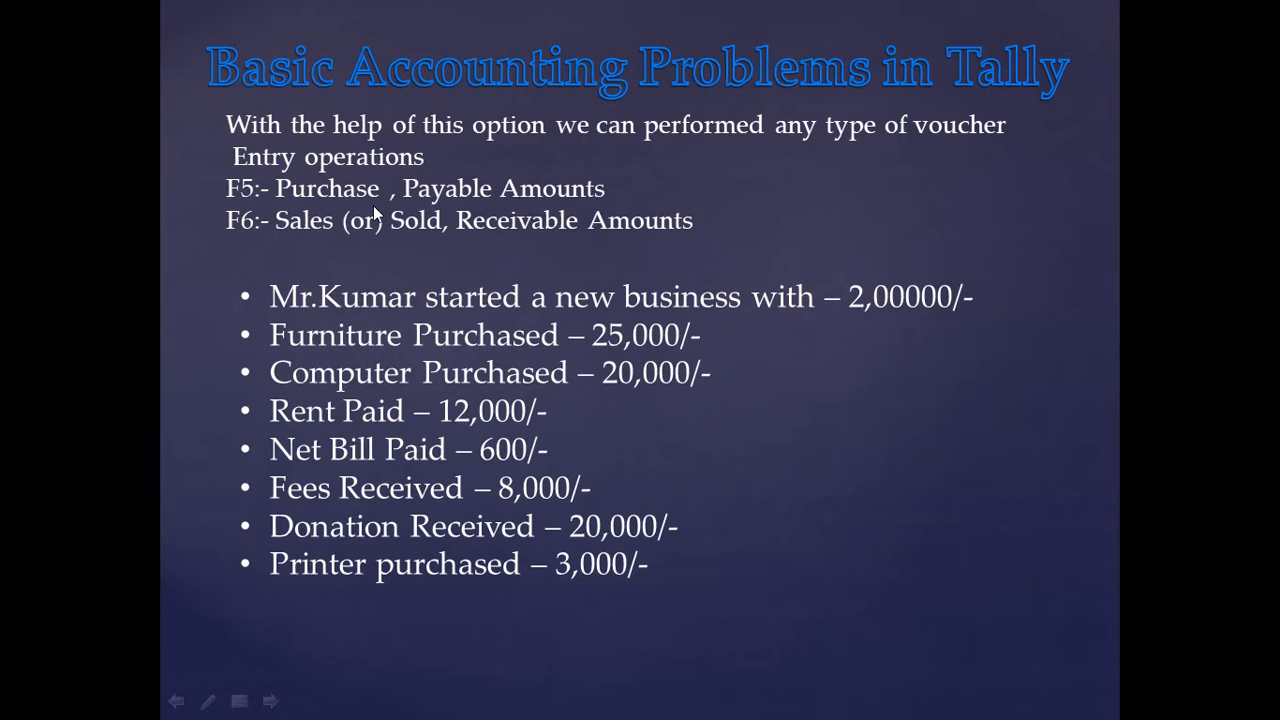
# Open multiple ledger creation for the new company with All Items as the group.
pyautogui.hotkey('alt', 'Tab')
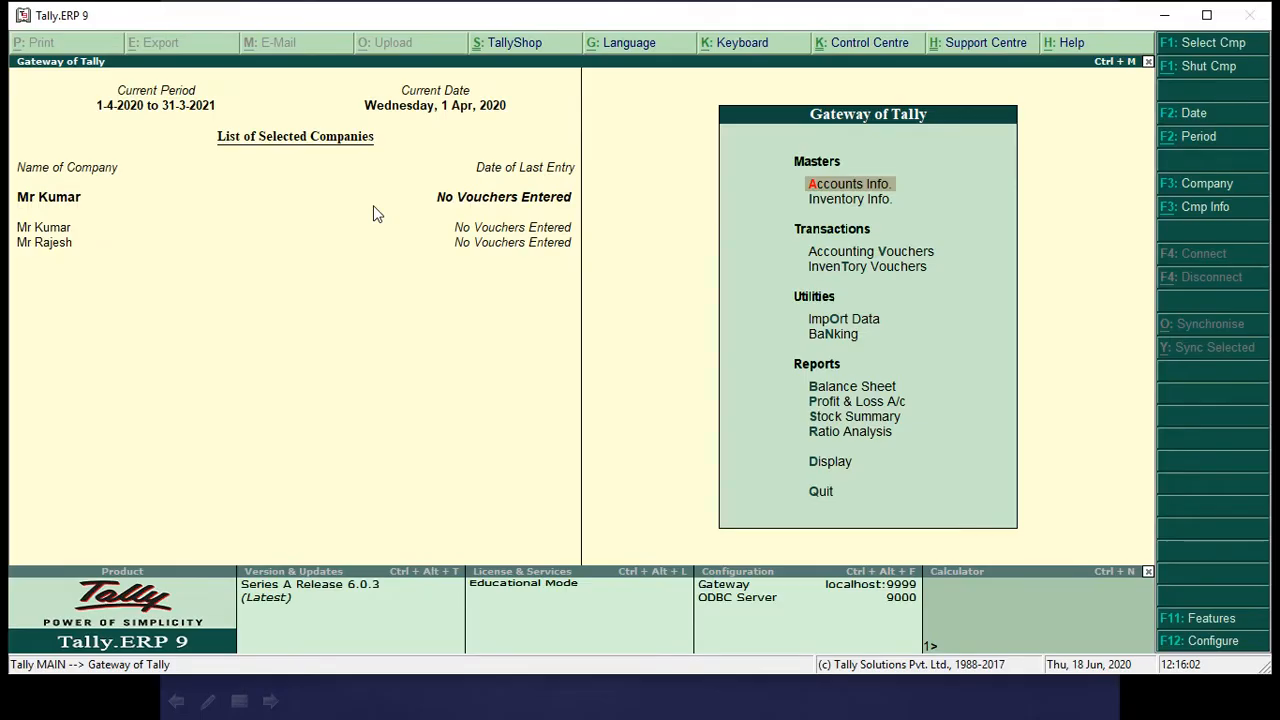
pyautogui.press('Return')
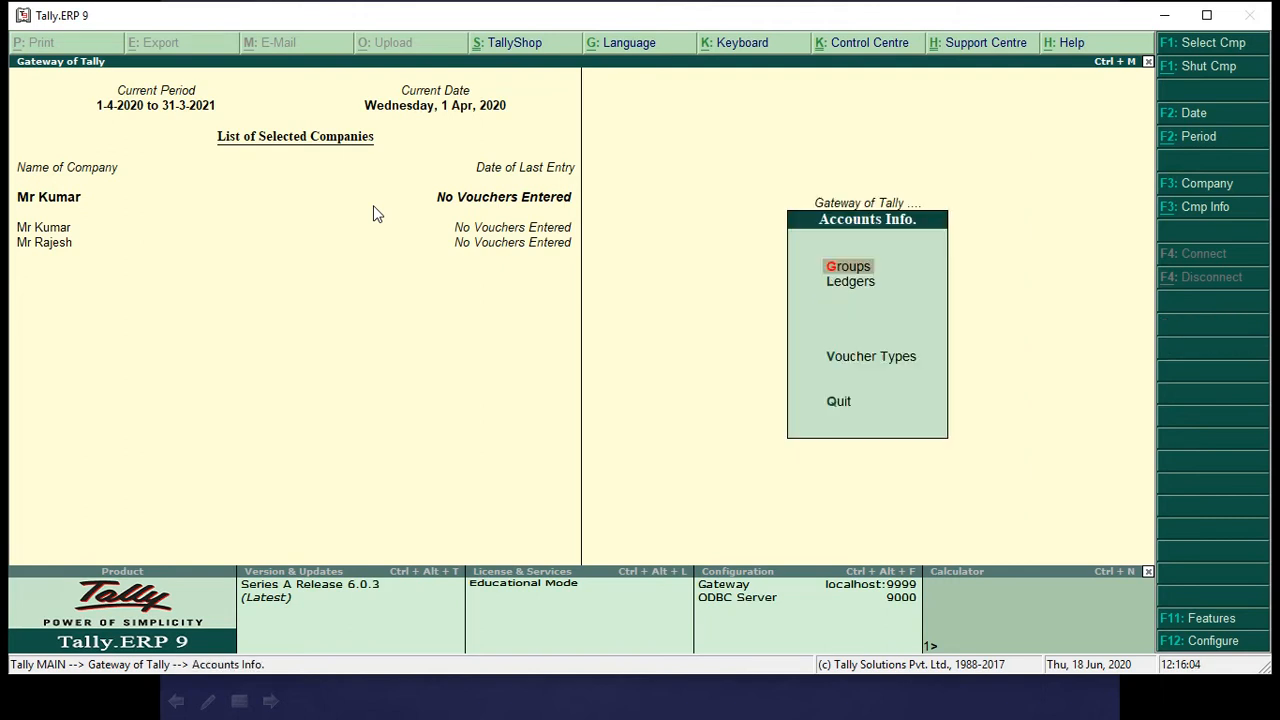
pyautogui.press('Down')
pyautogui.press('Return')
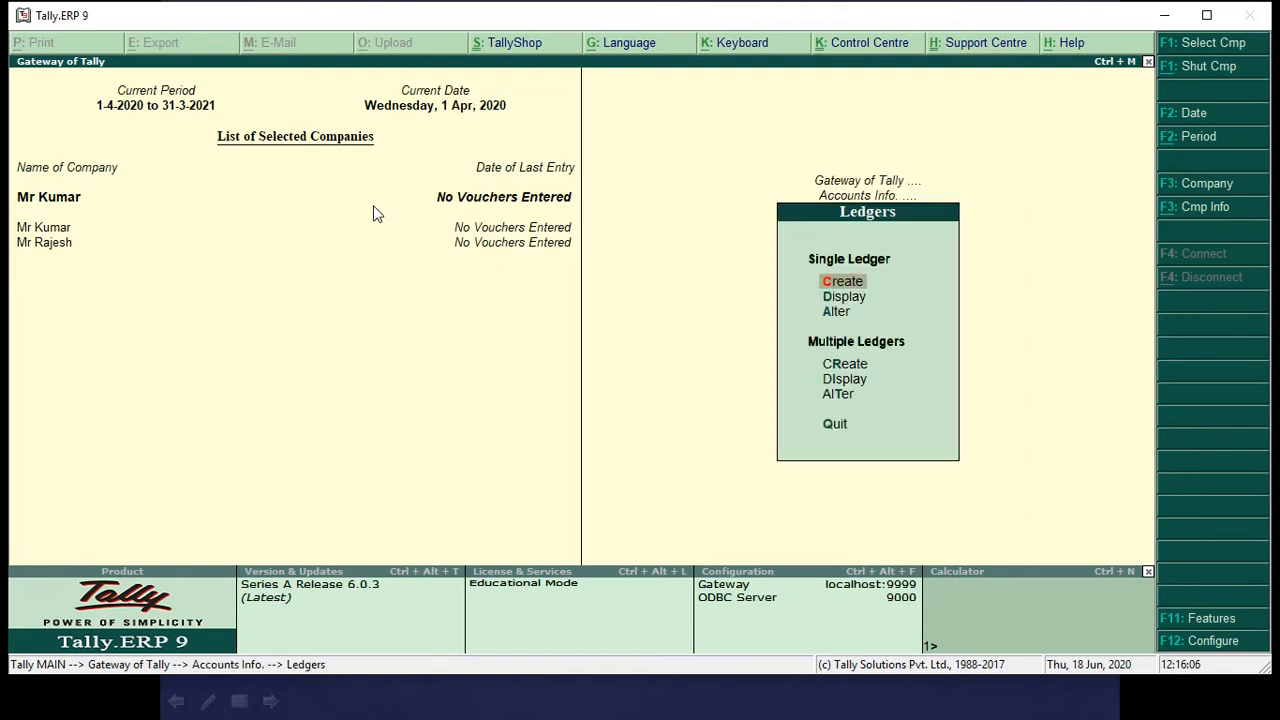
pyautogui.press('Down')
pyautogui.press('Down')
pyautogui.press('Down')
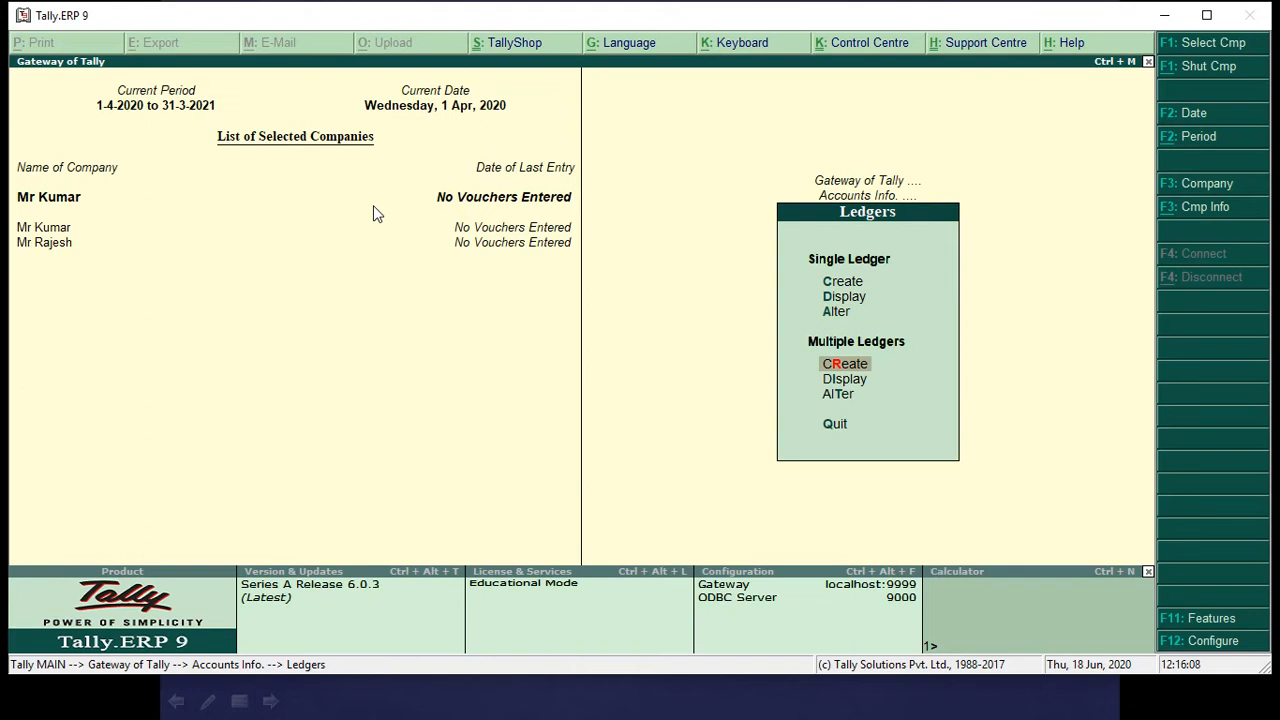
pyautogui.press('Return')
pyautogui.press('Return')
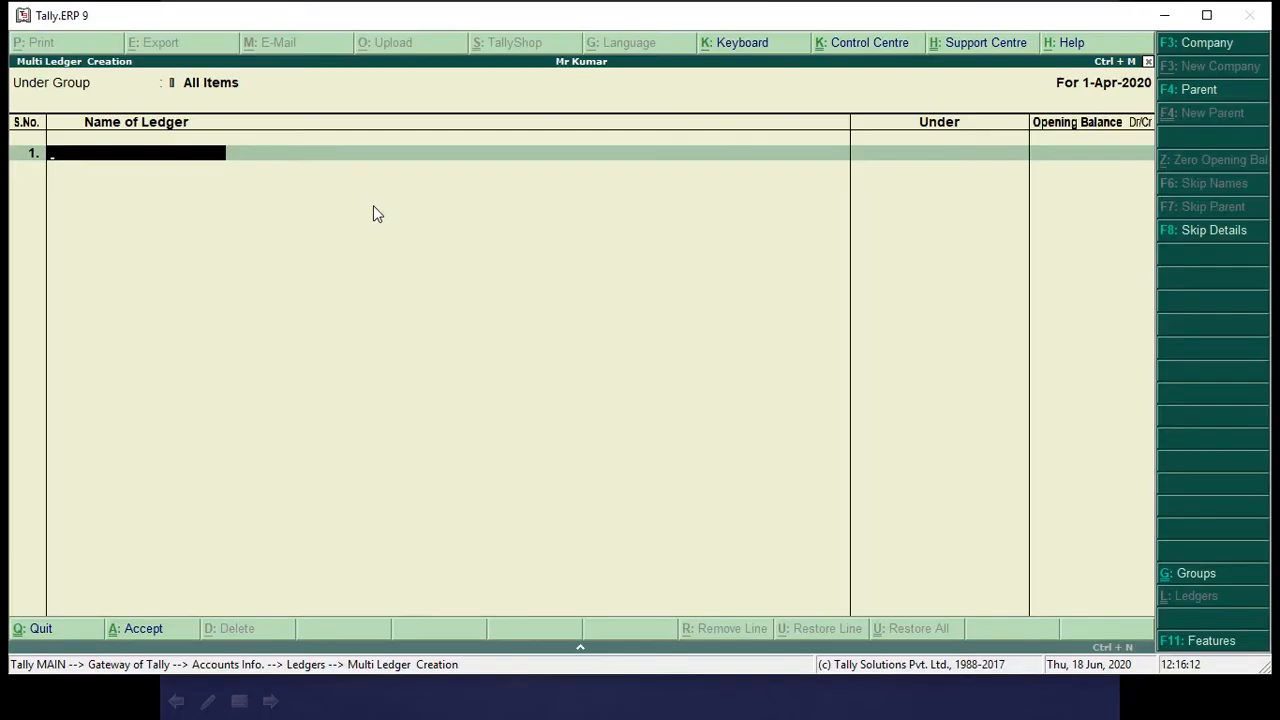
# Add a ledger with the business owner's name under Capital Account, leaving its opening balance empty.
pyautogui.write('Mr Kumar')
pyautogui.press('Return')
pyautogui.write('Ca')
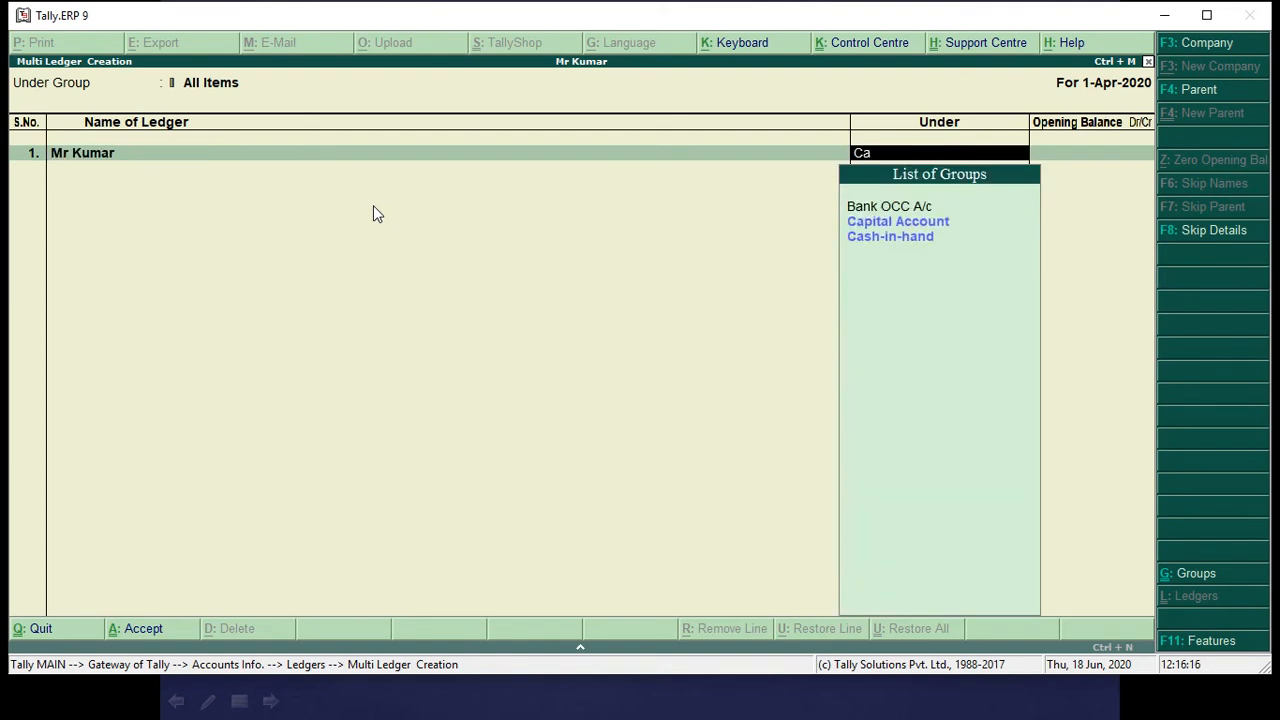
pyautogui.press('Return')
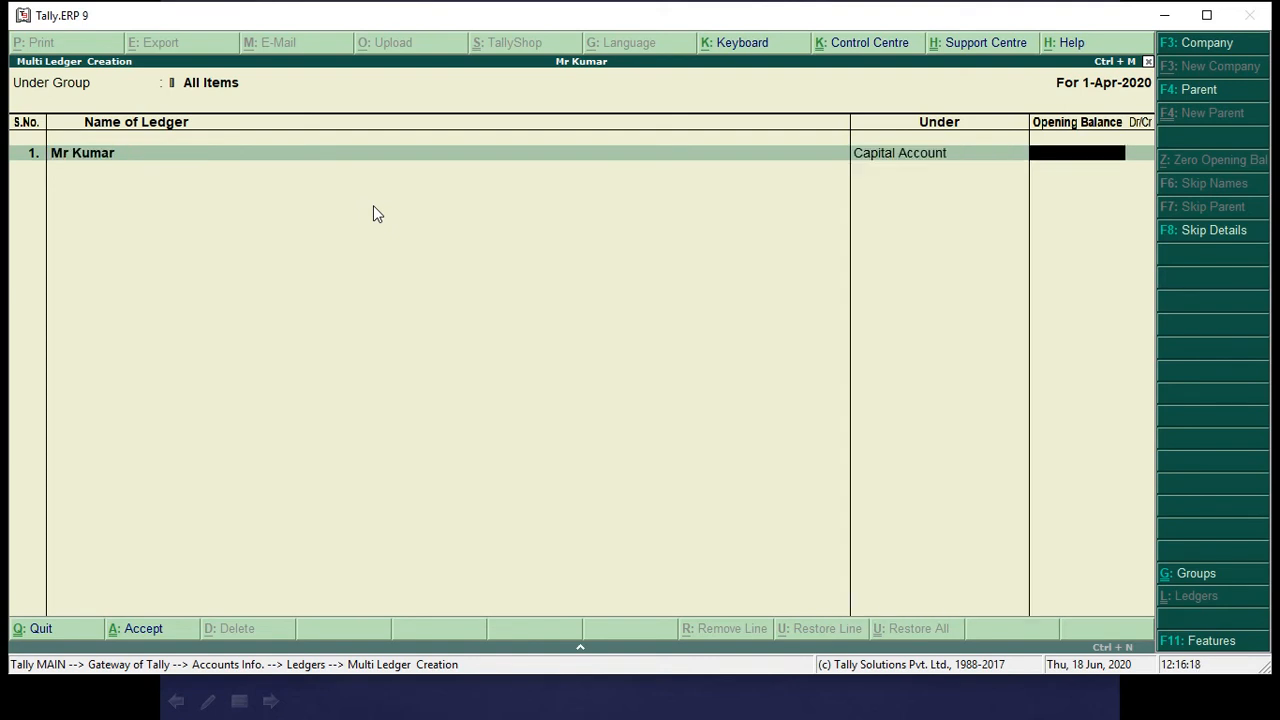
pyautogui.press('Return')
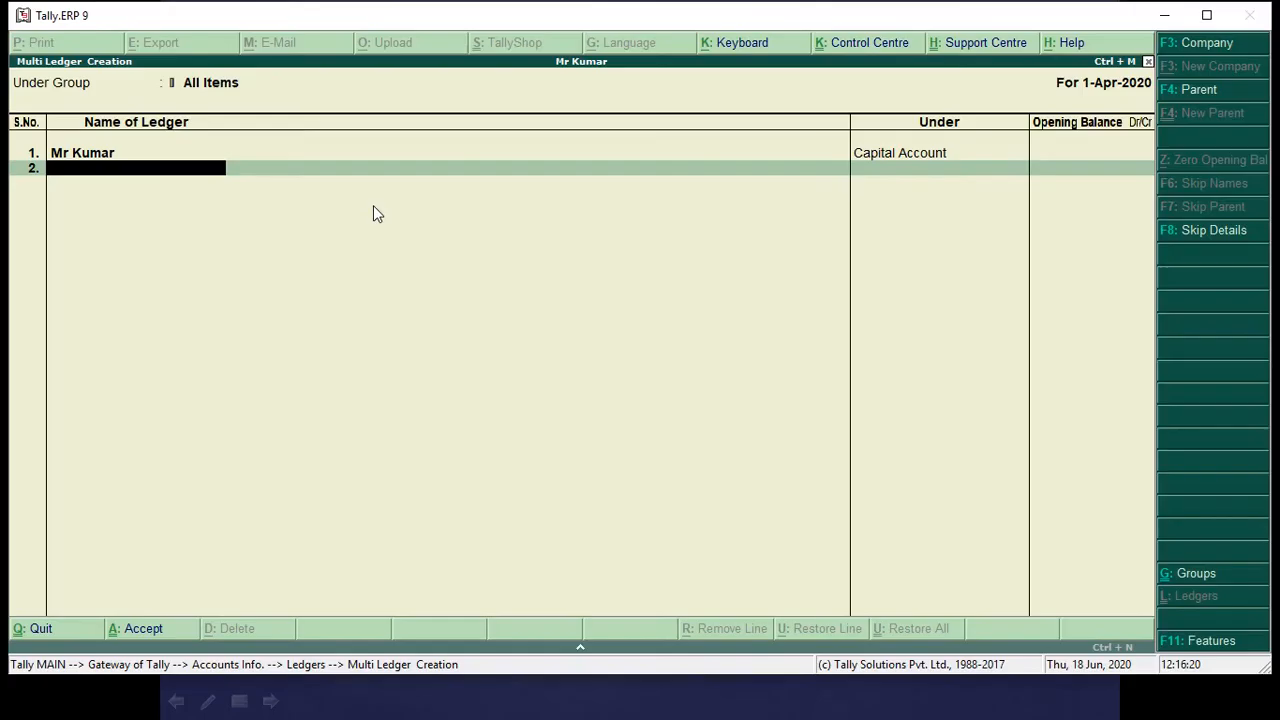
# Add a Furniture ledger under Fixed Assets, without an opening balance.
pyautogui.write('Furniture')
pyautogui.press('Return')
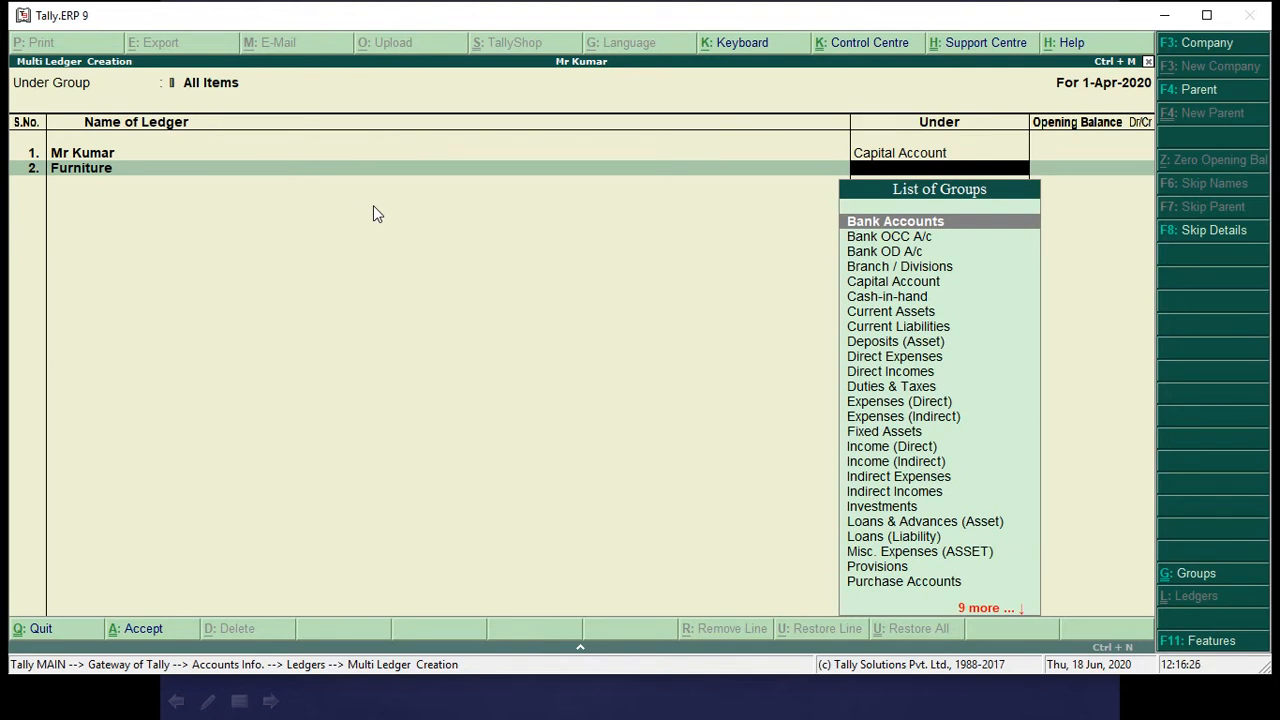
pyautogui.write('Fi')
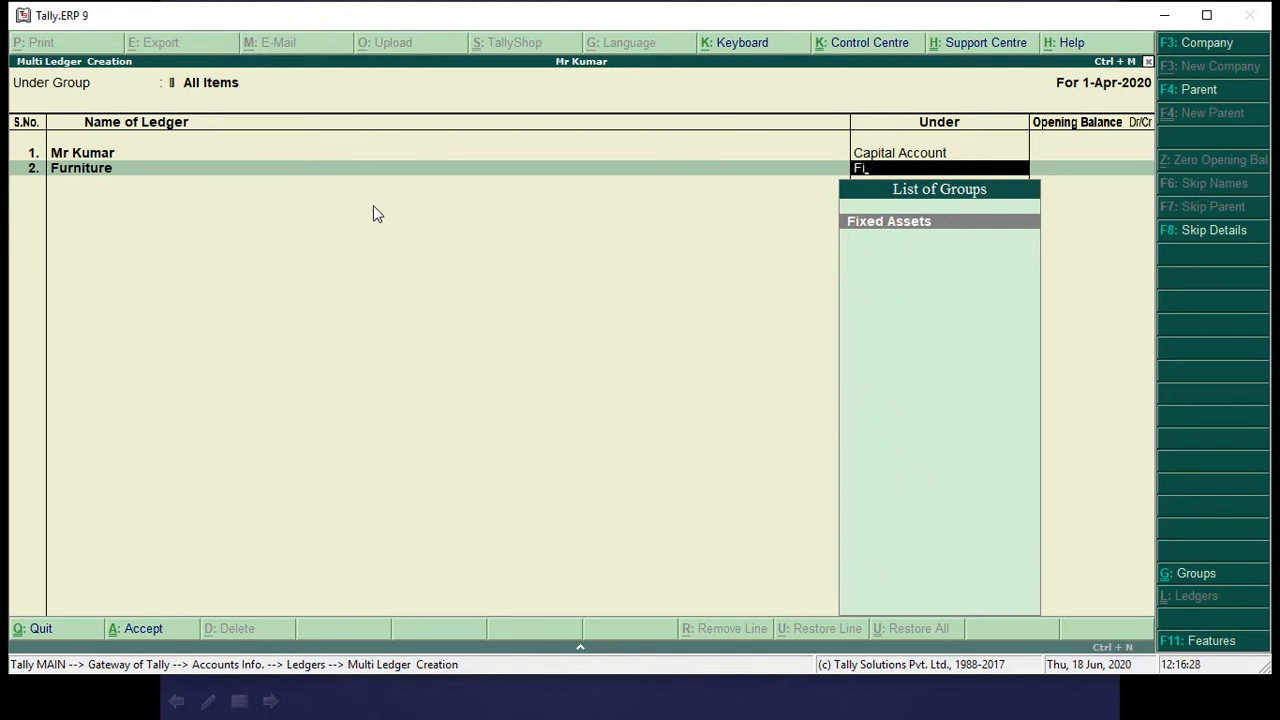
pyautogui.press('Return')
pyautogui.press('Return')
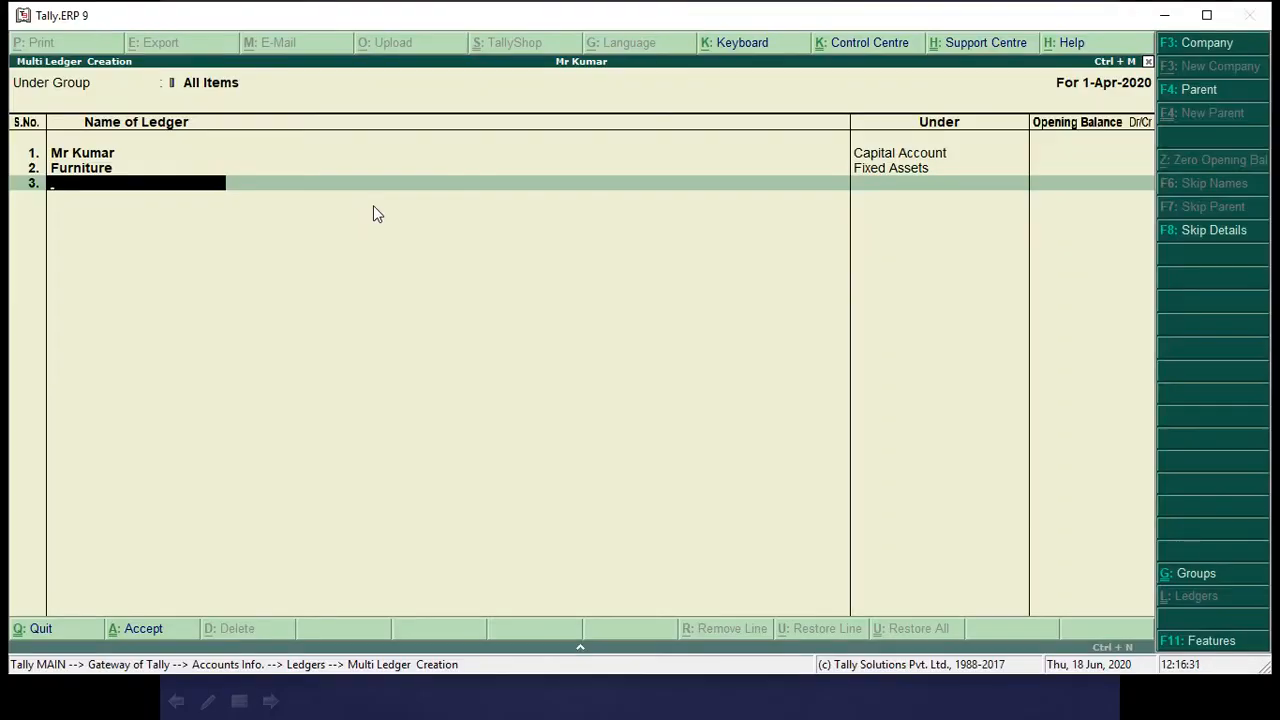
# Add a Computer ledger under Fixed Assets, without an opening balance.
pyautogui.write('Computer')
pyautogui.press('Return')
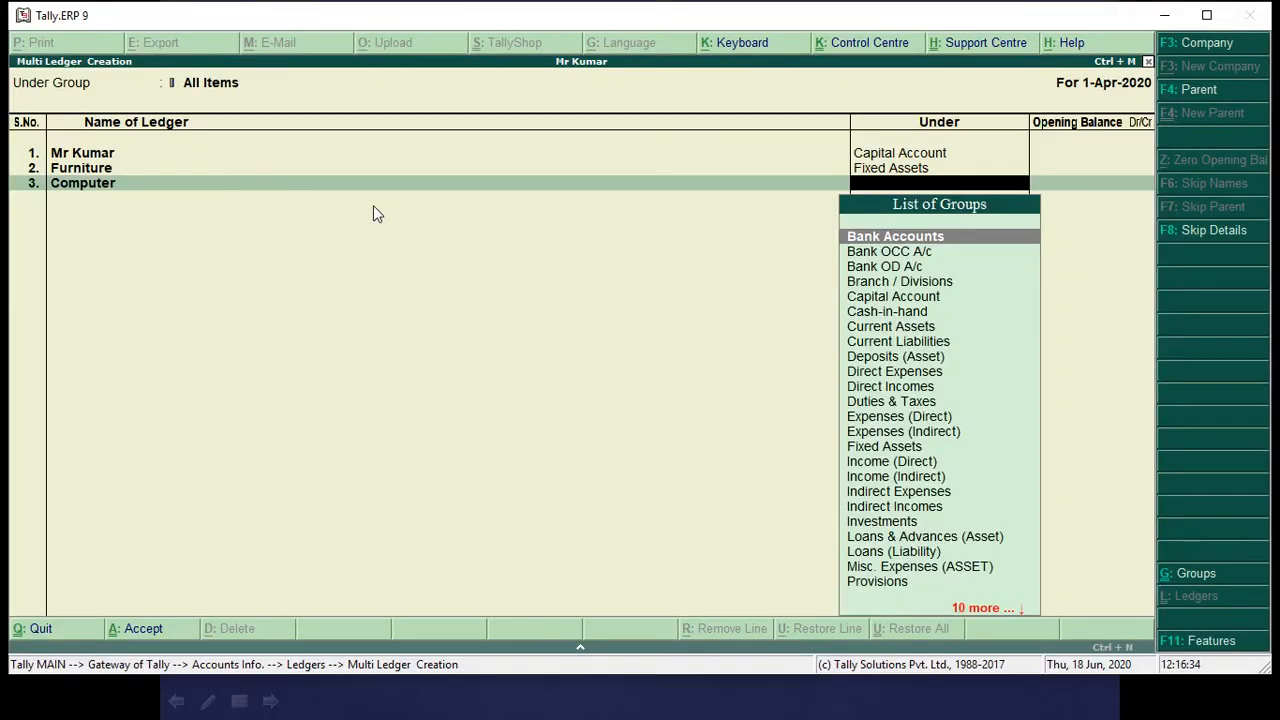
pyautogui.write('Fi')
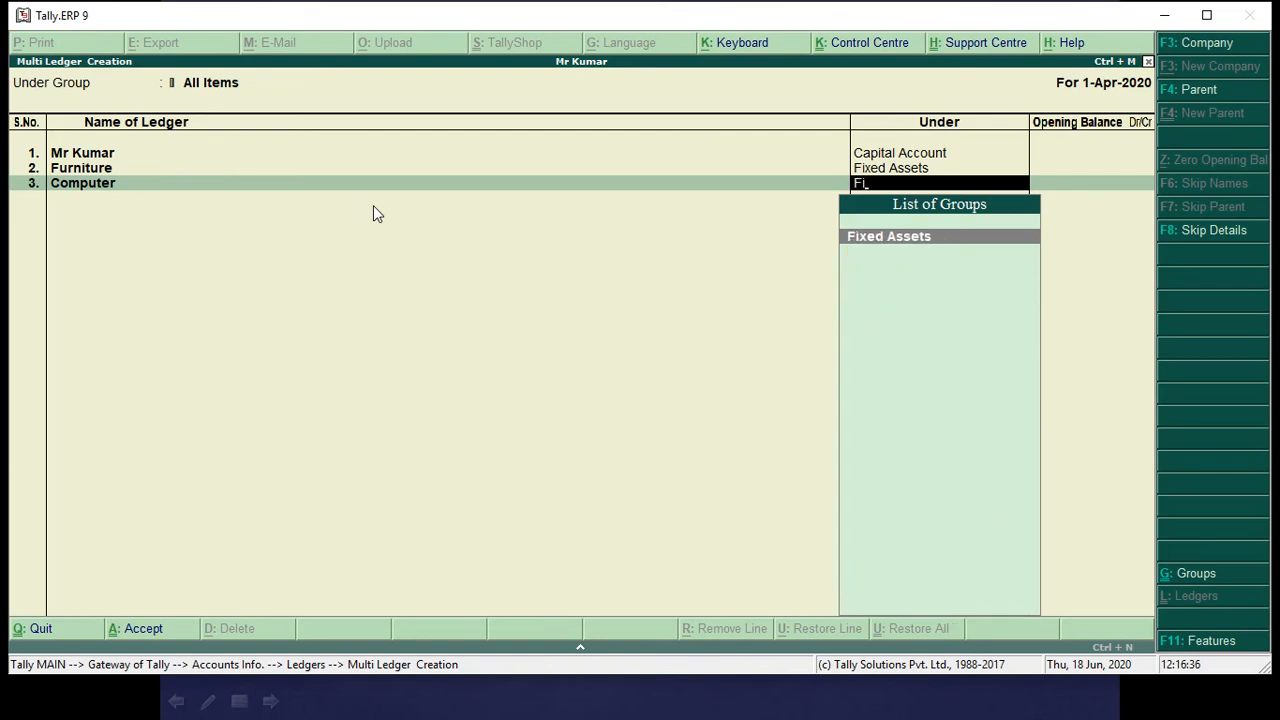
pyautogui.press('Return')
pyautogui.press('Return')
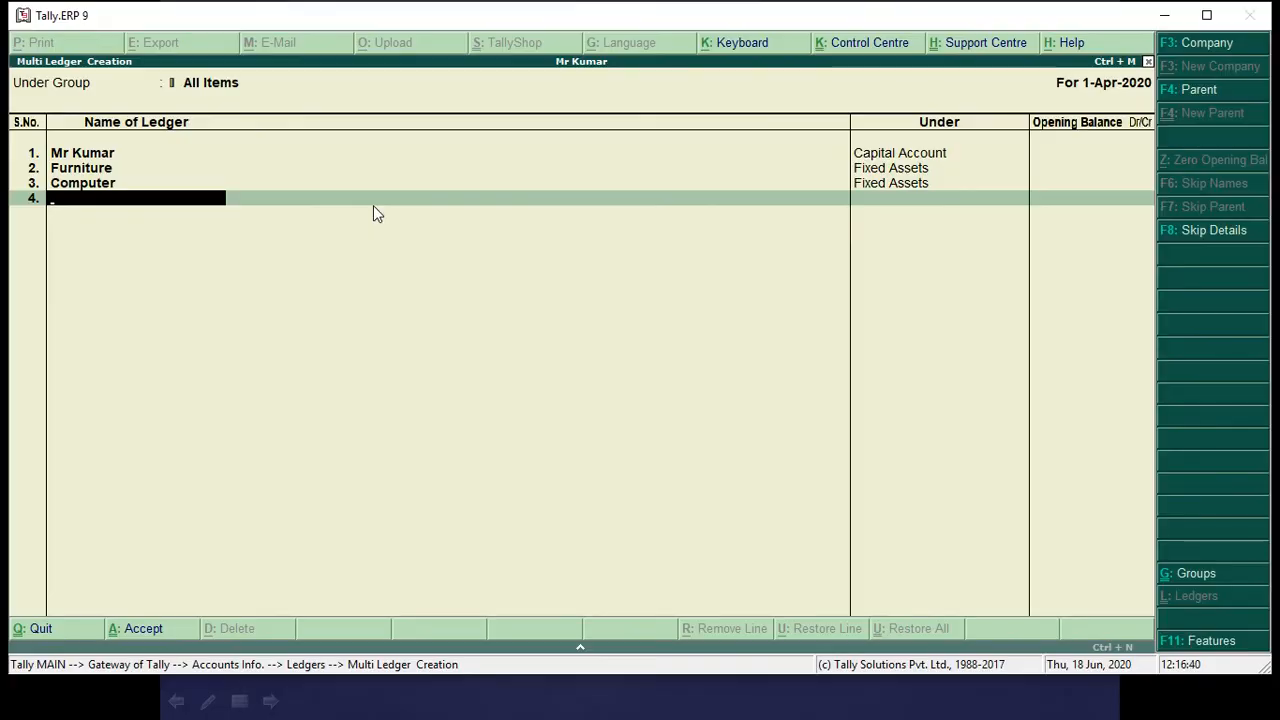
# Add a Rent Paid ledger under Indirect Expenses, without an opening balance.
pyautogui.write('Rent Paid')
pyautogui.press('Return')
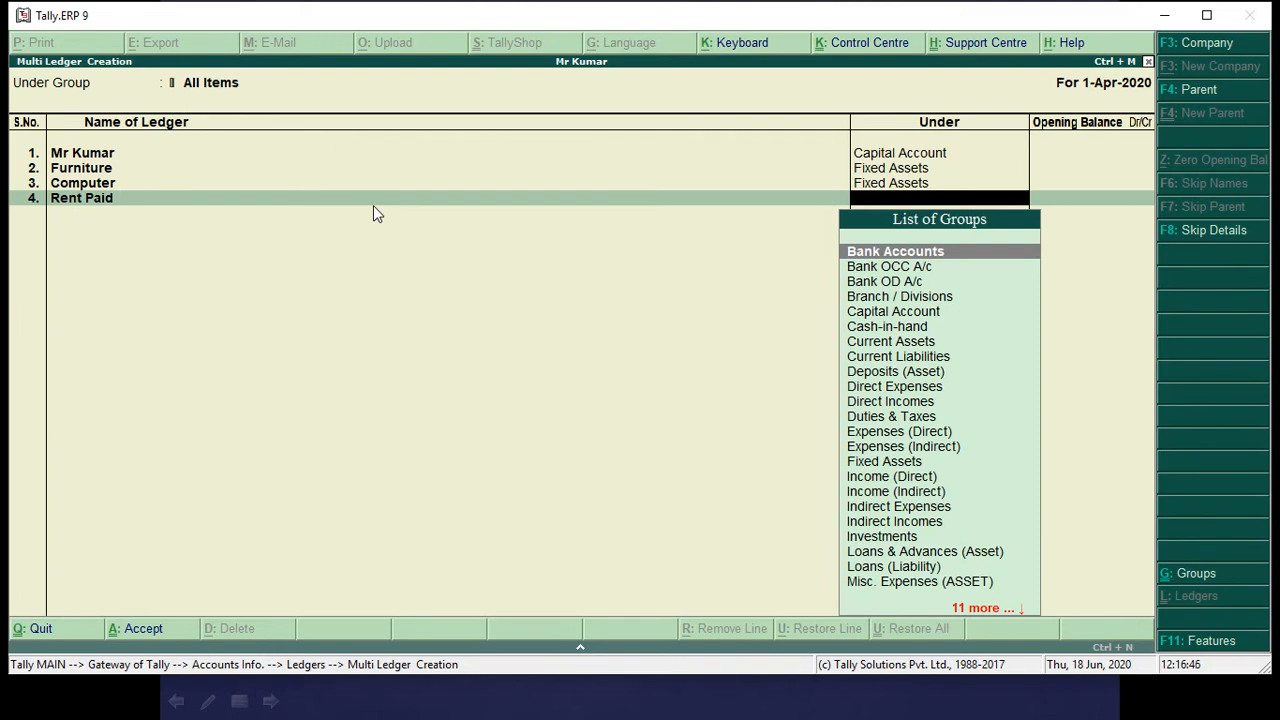
pyautogui.write('Ind')
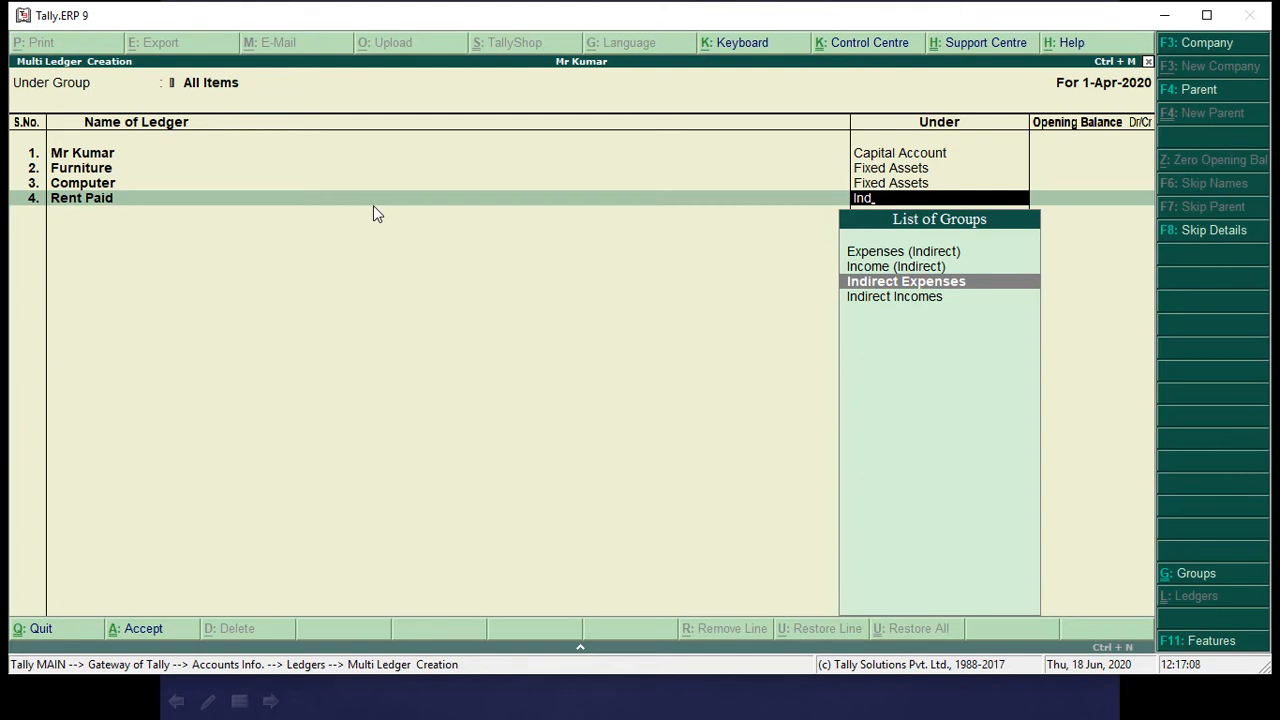
pyautogui.press('Return')
pyautogui.press('Return')
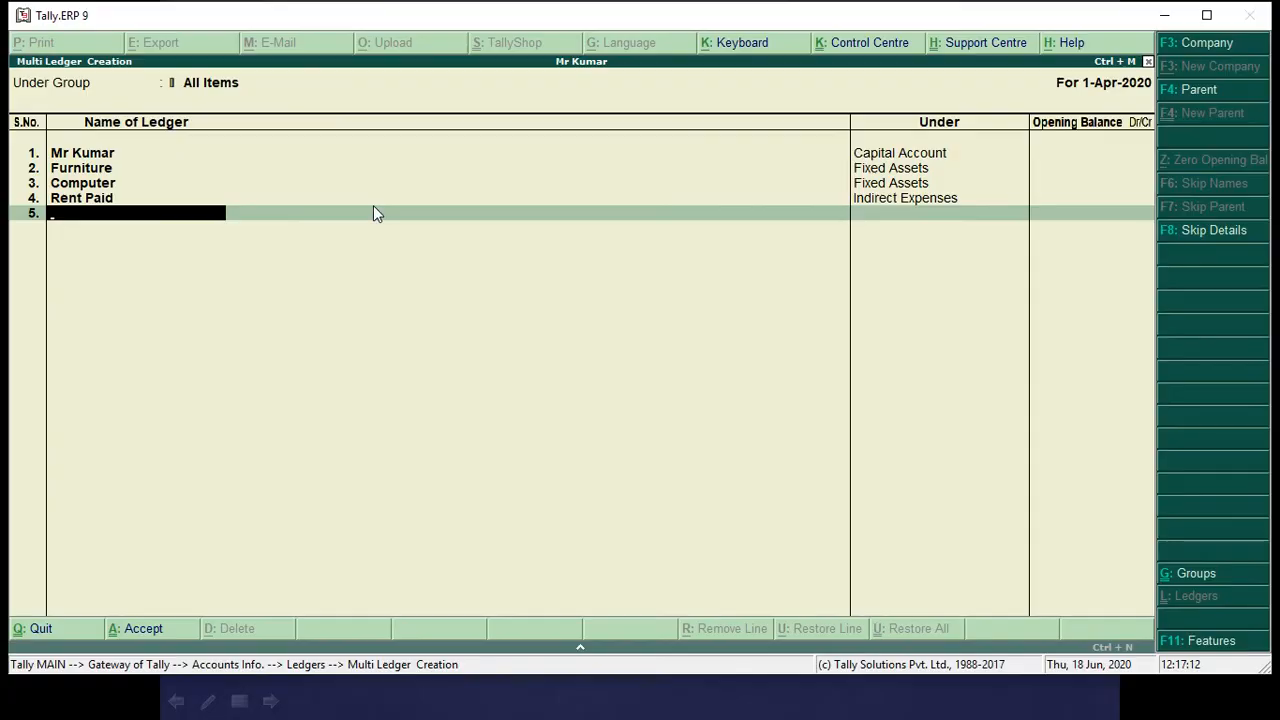
# Add a Net Bill Paid ledger under Indirect Expenses, without an opening balance.
pyautogui.write('Net Bill Paid')
pyautogui.press('Return')
pyautogui.write('Ind')
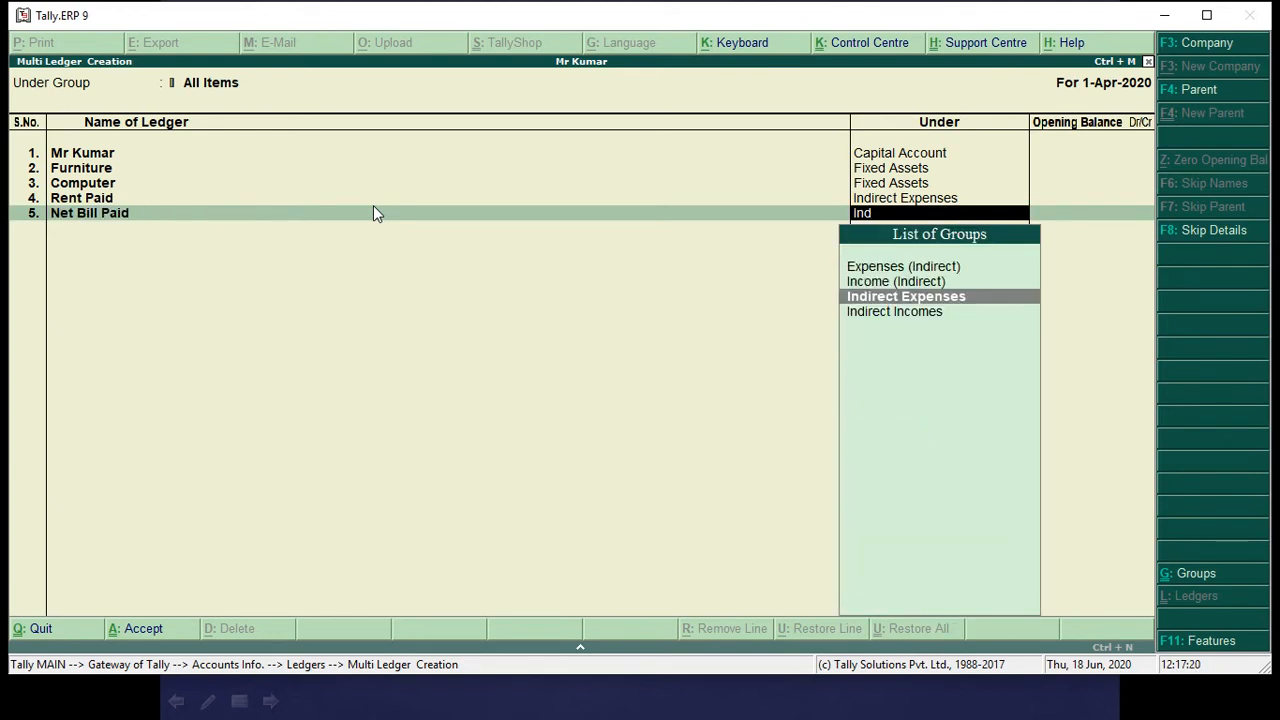
pyautogui.press('Return')
pyautogui.press('Return')
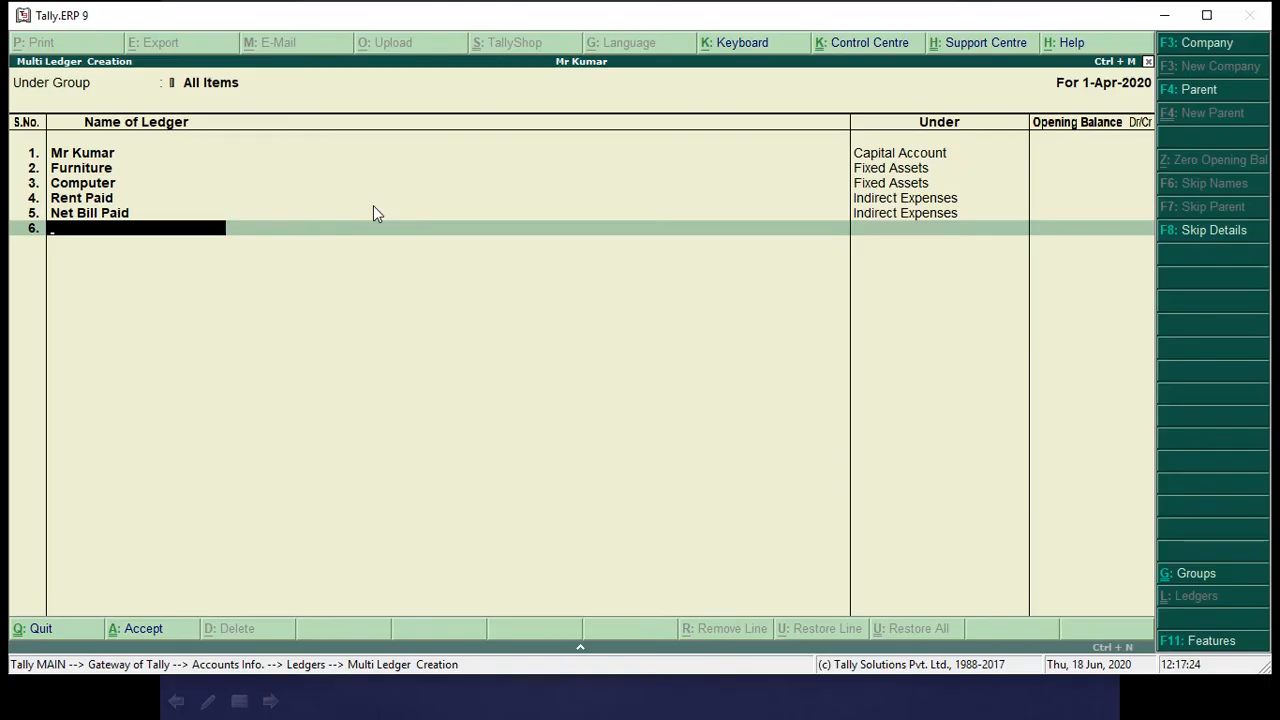
# Add a Fees Recived ledger under Indirect Incomes, without an opening balance.
pyautogui.write('Fees Recived')
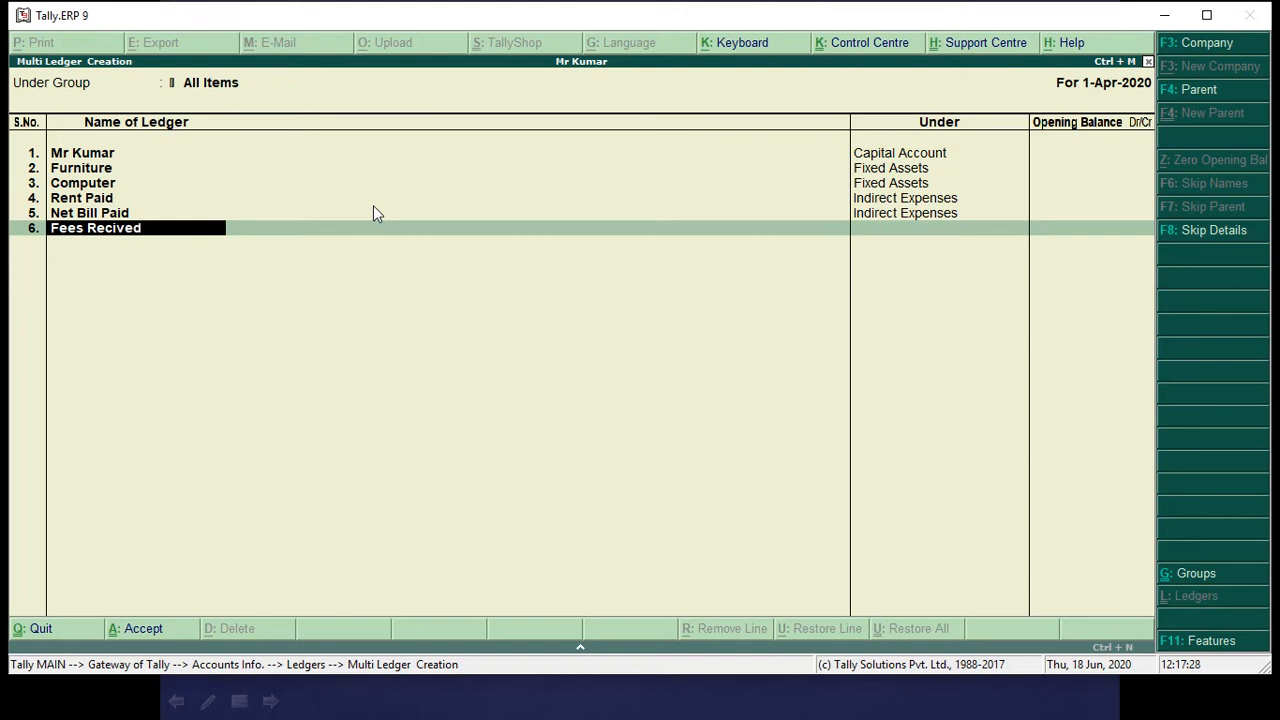
pyautogui.press('Return')
pyautogui.write('Ind')
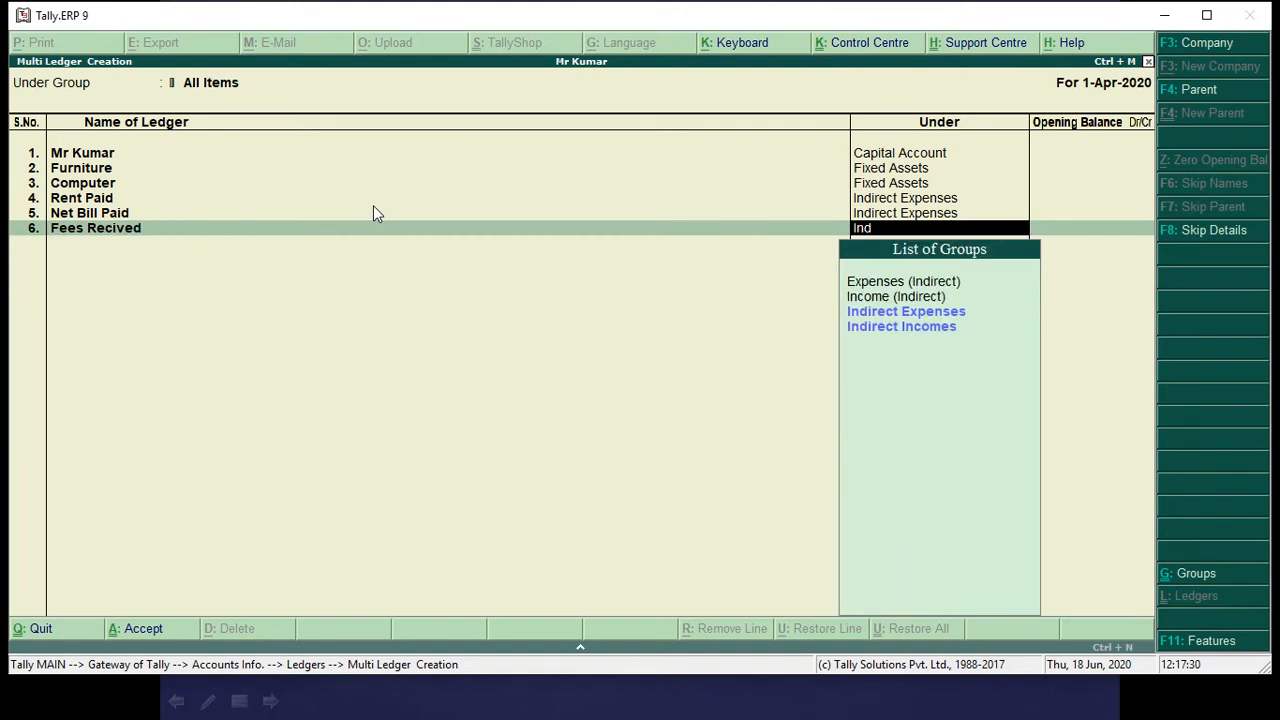
pyautogui.press('Down')
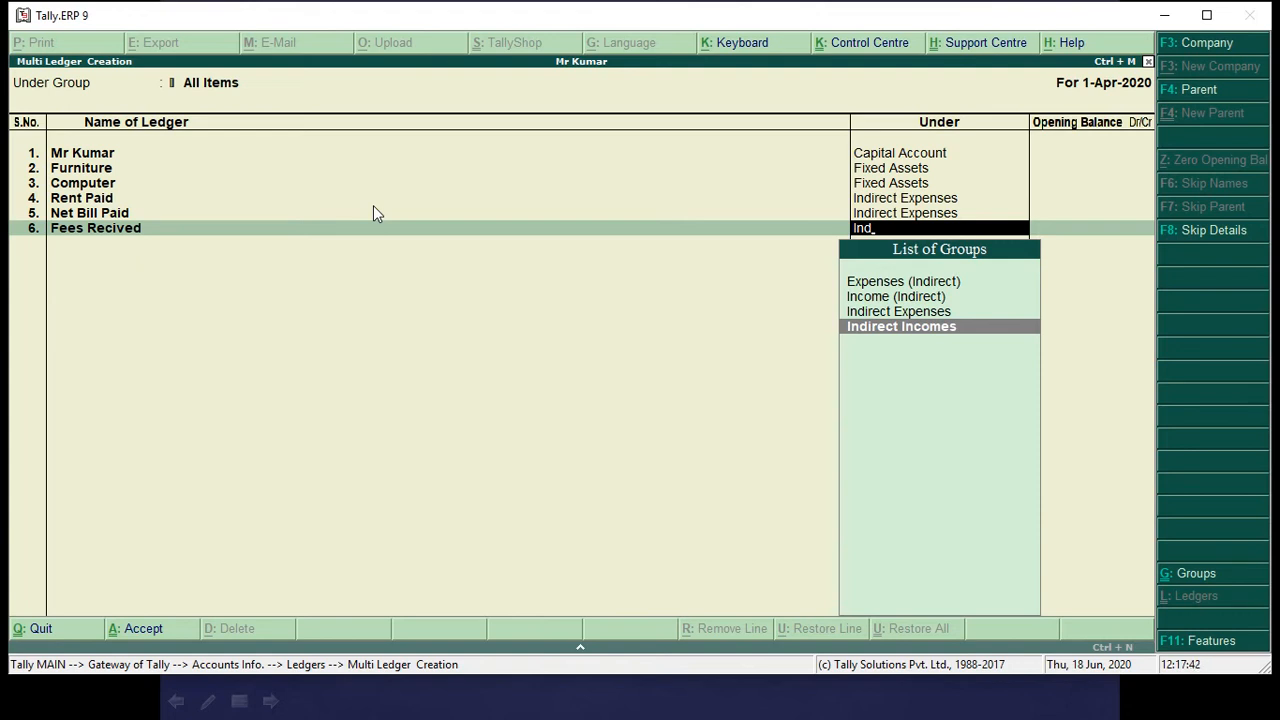
pyautogui.press('Return')
pyautogui.press('Return')
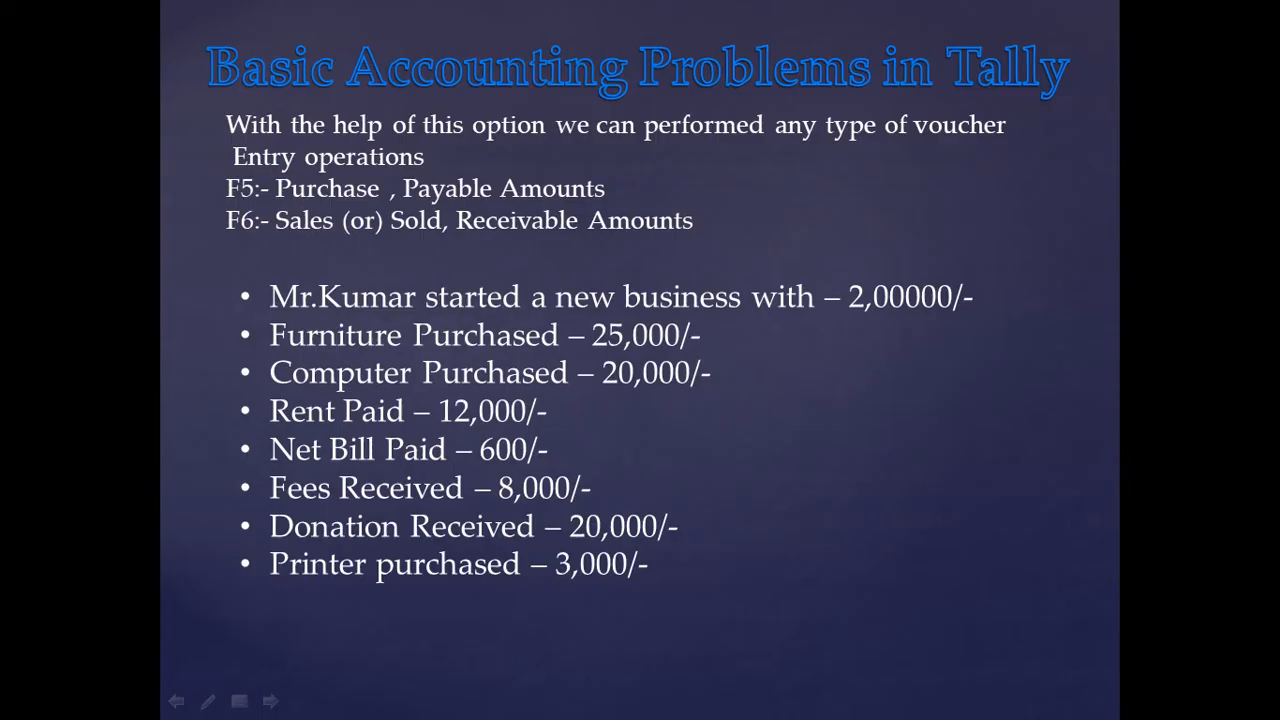
# Add a Donation Rec ledger under Indirect Incomes, without an opening balance.
pyautogui.hotkey('alt', 'Tab')
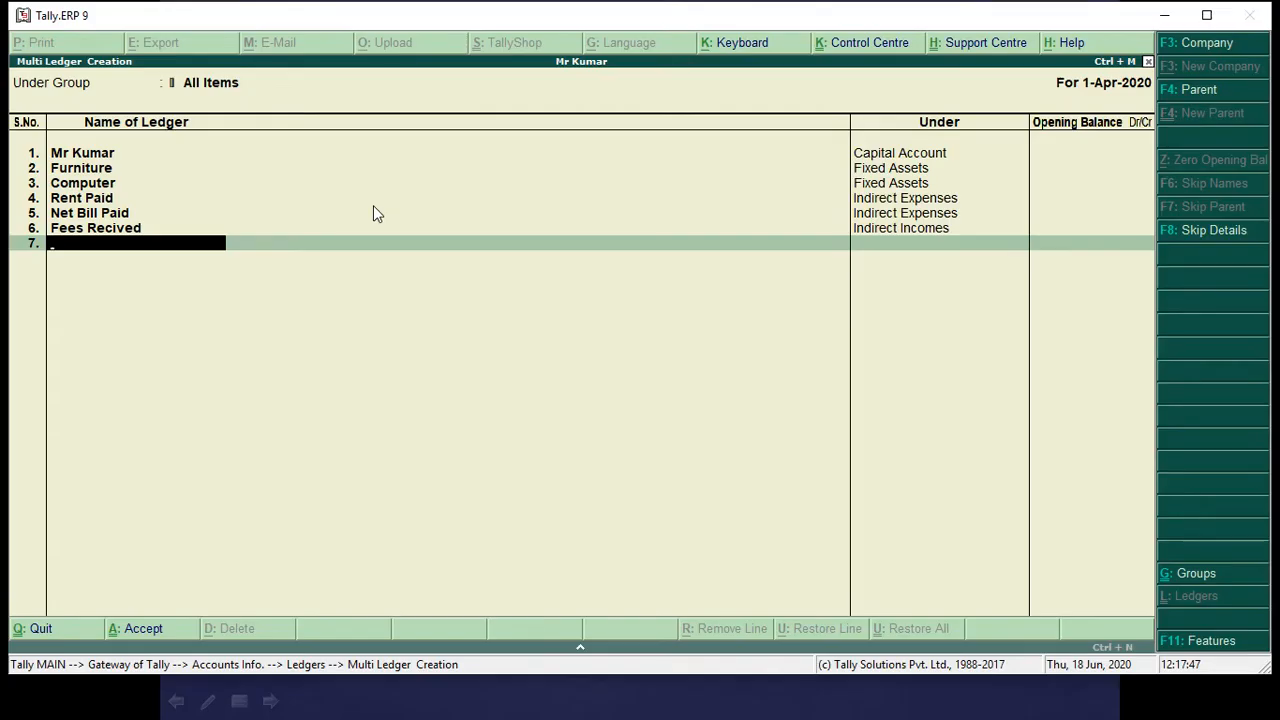
pyautogui.write('Donation RE')
pyautogui.press('BackSpace')
pyautogui.write('e')
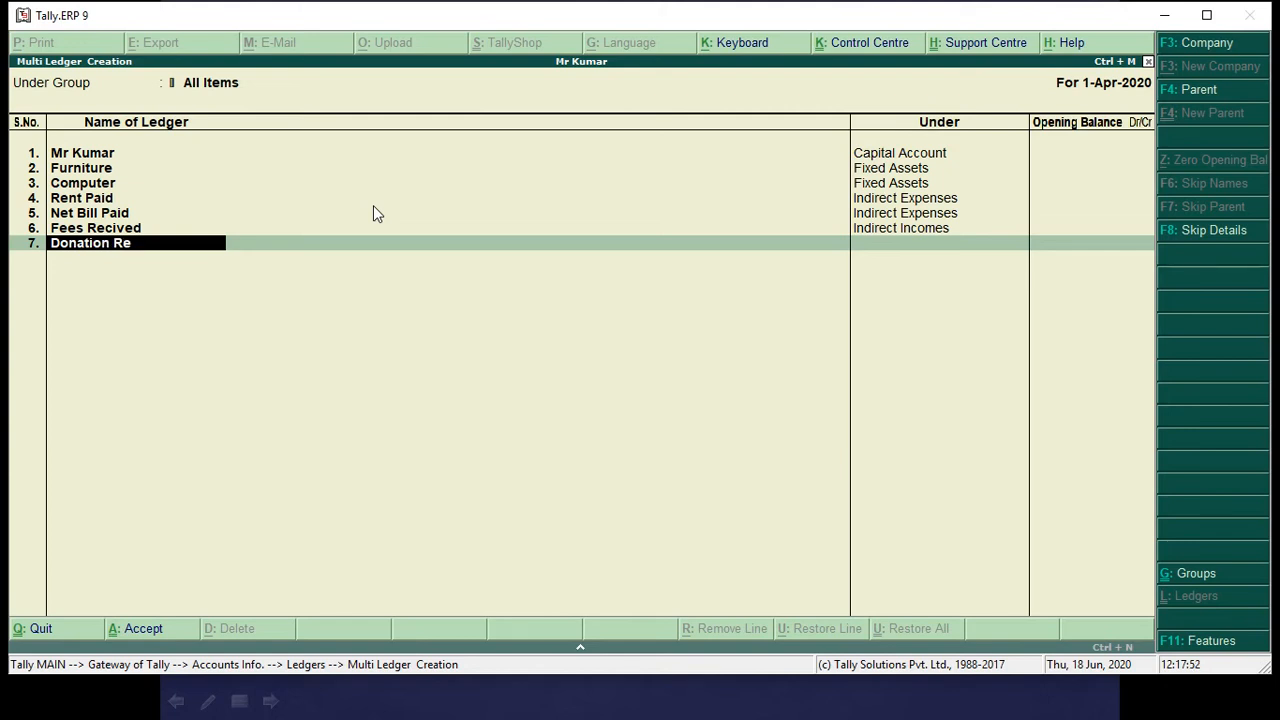
pyautogui.write('c')
pyautogui.press('Return')
pyautogui.write('ind')
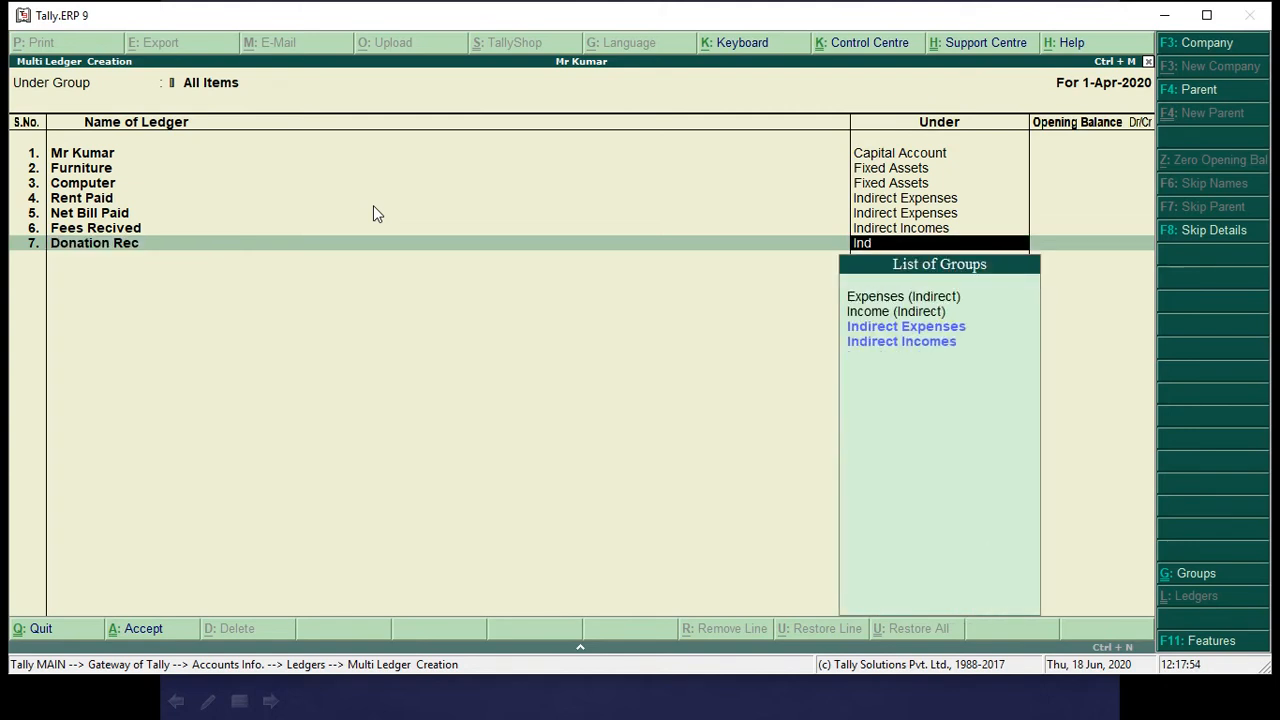
pyautogui.press('Down')
pyautogui.press('Return')
pyautogui.press('BackSpace')
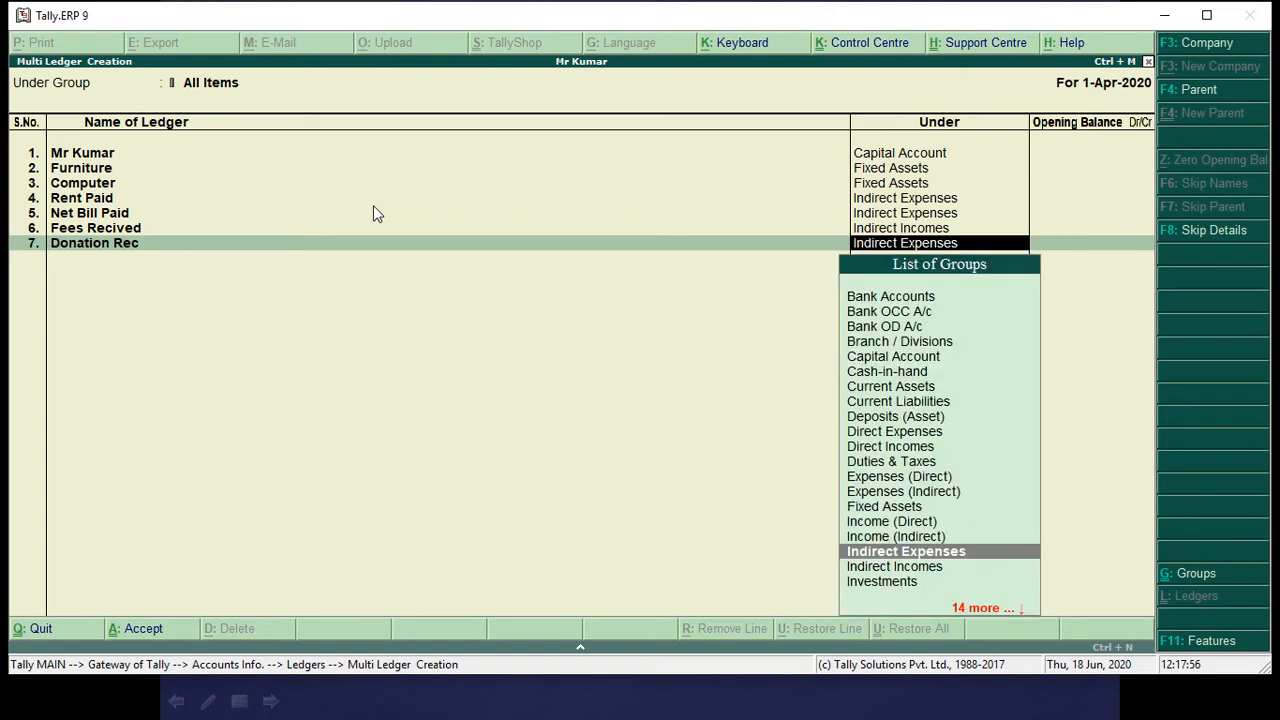
pyautogui.write('Ind')
pyautogui.press('Down')
pyautogui.press('Down')
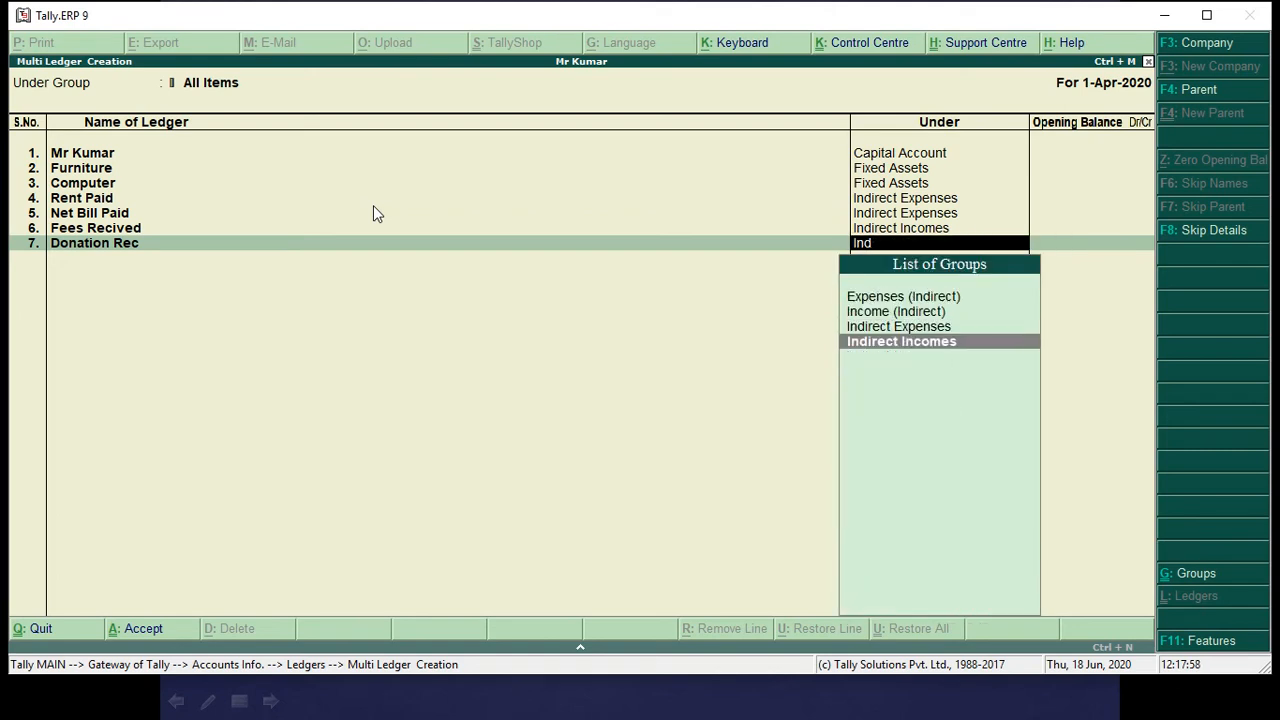
pyautogui.press('Return')
pyautogui.press('Return')
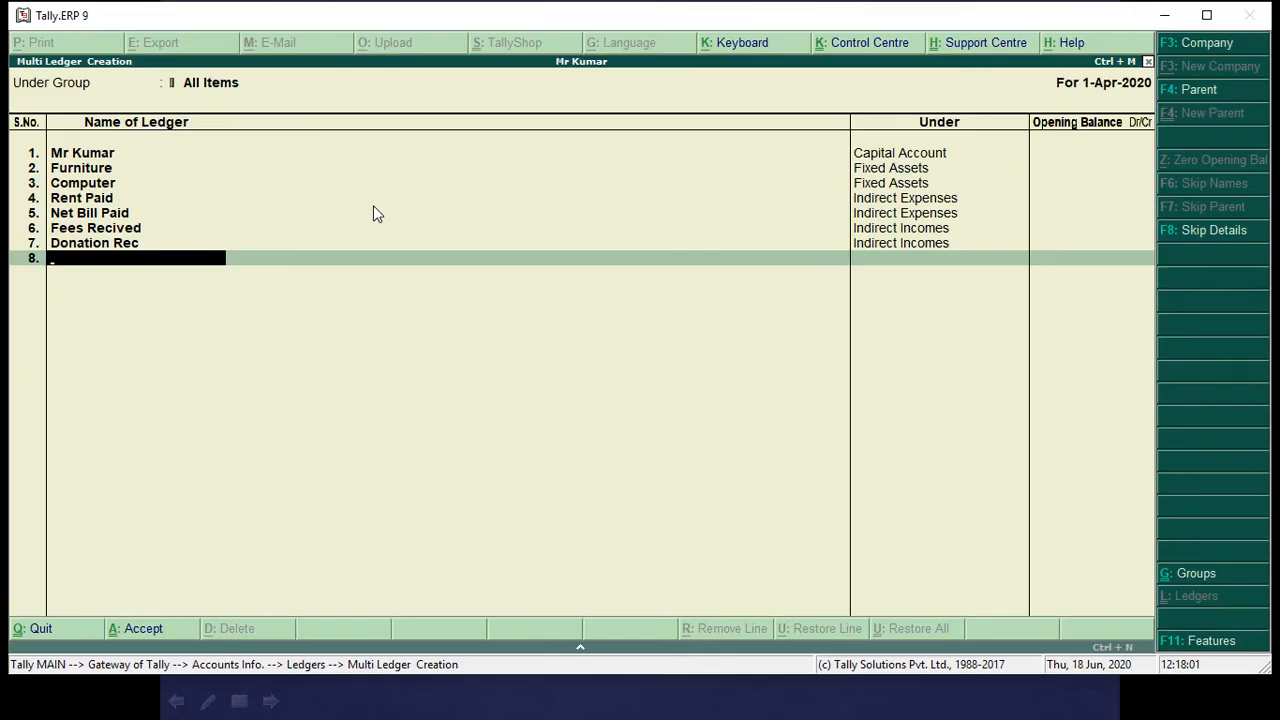
# Add a Printer Purchased ledger under Fixed Assets, without an opening balance.
pyautogui.write('Printer Purcha')
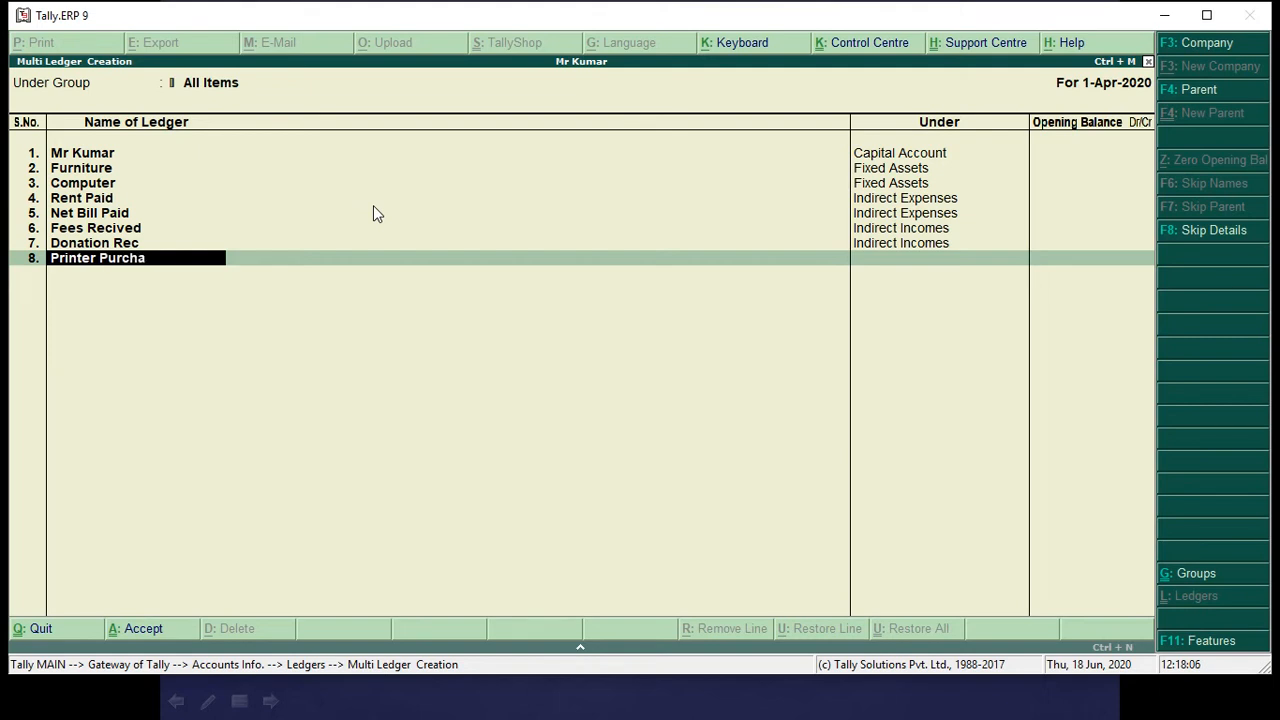
pyautogui.write('sed')
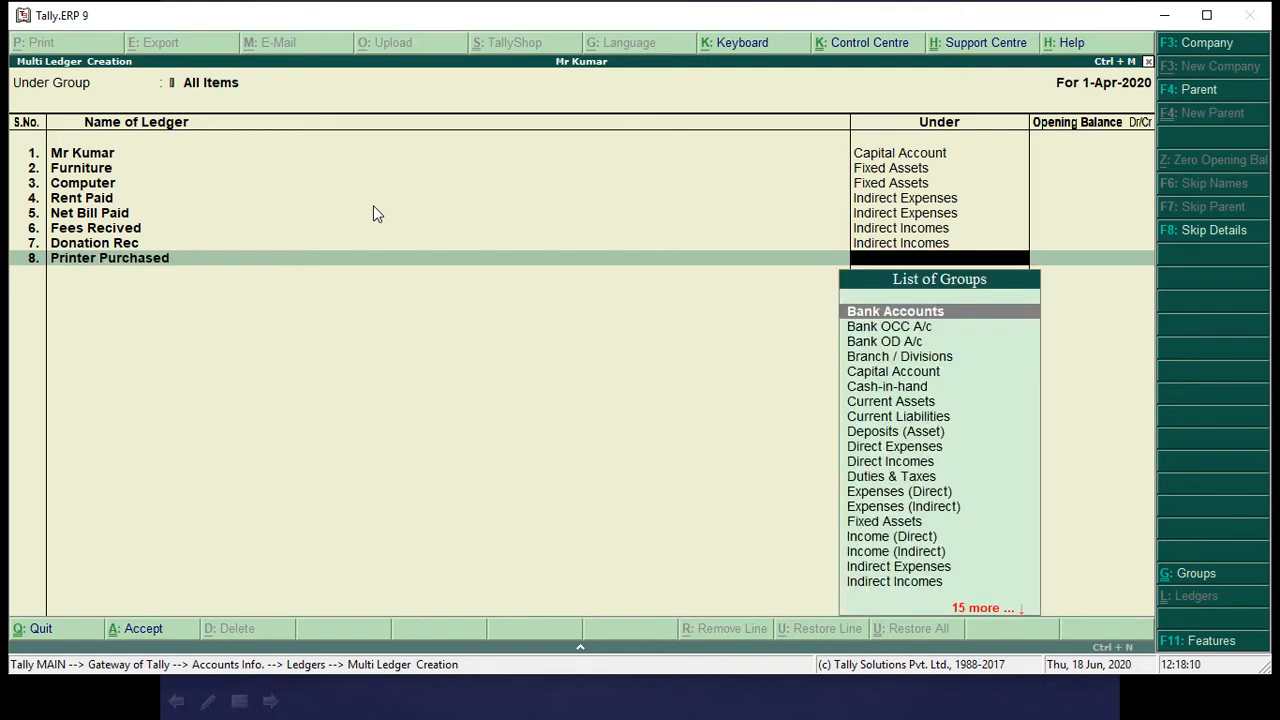
pyautogui.write('Fi')
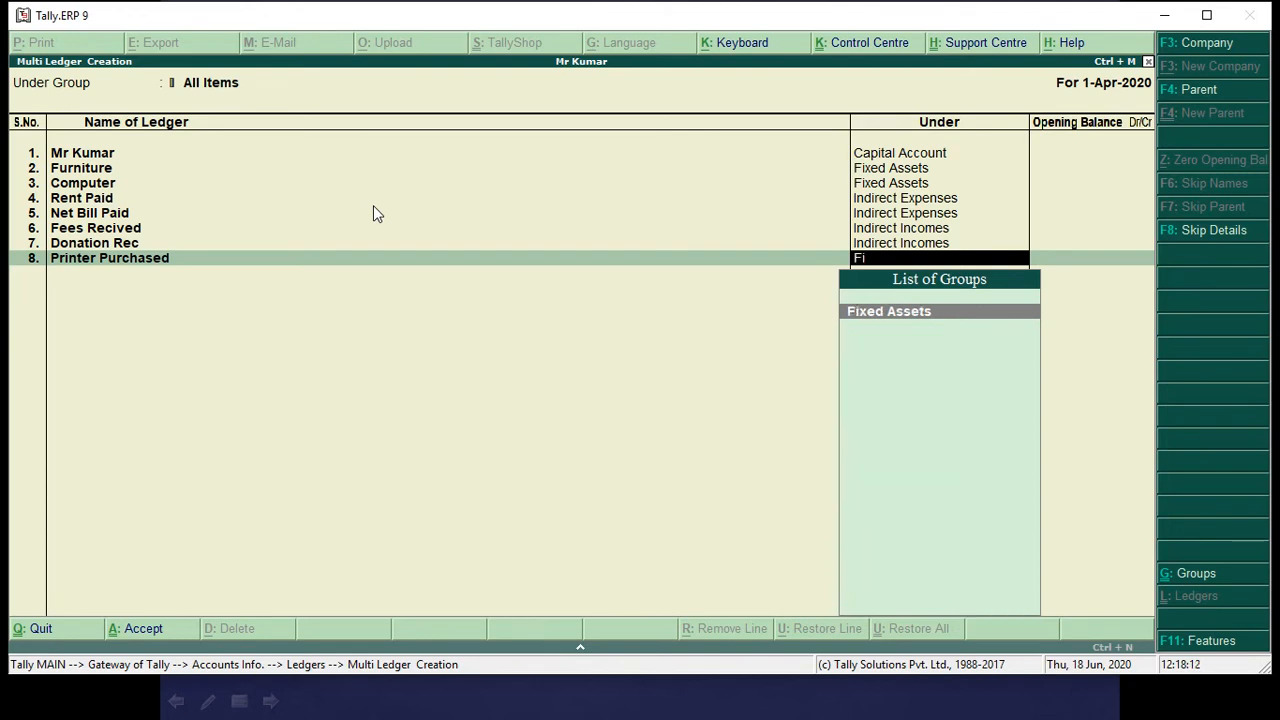
pyautogui.press('Return')
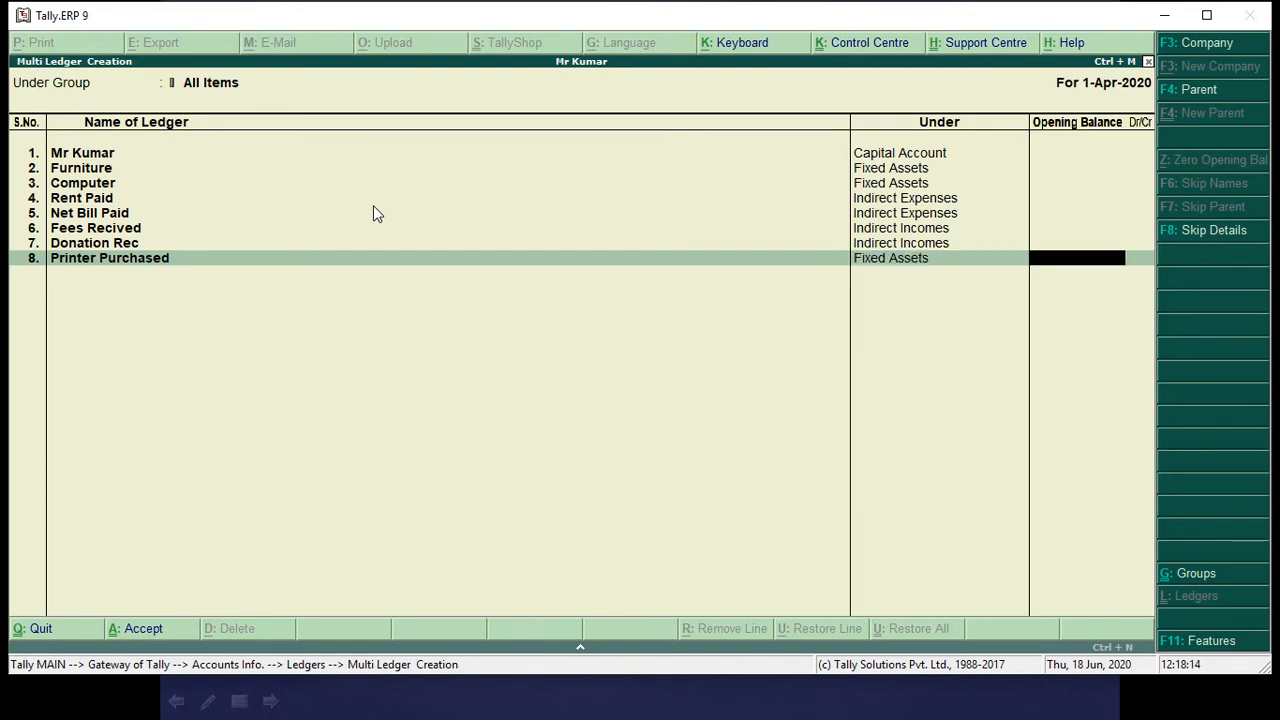
pyautogui.press('Return')
# Check the ledger list against the slide's transactions, and accept the multiple-ledger creation.
pyautogui.hotkey('alt', 'Tab')
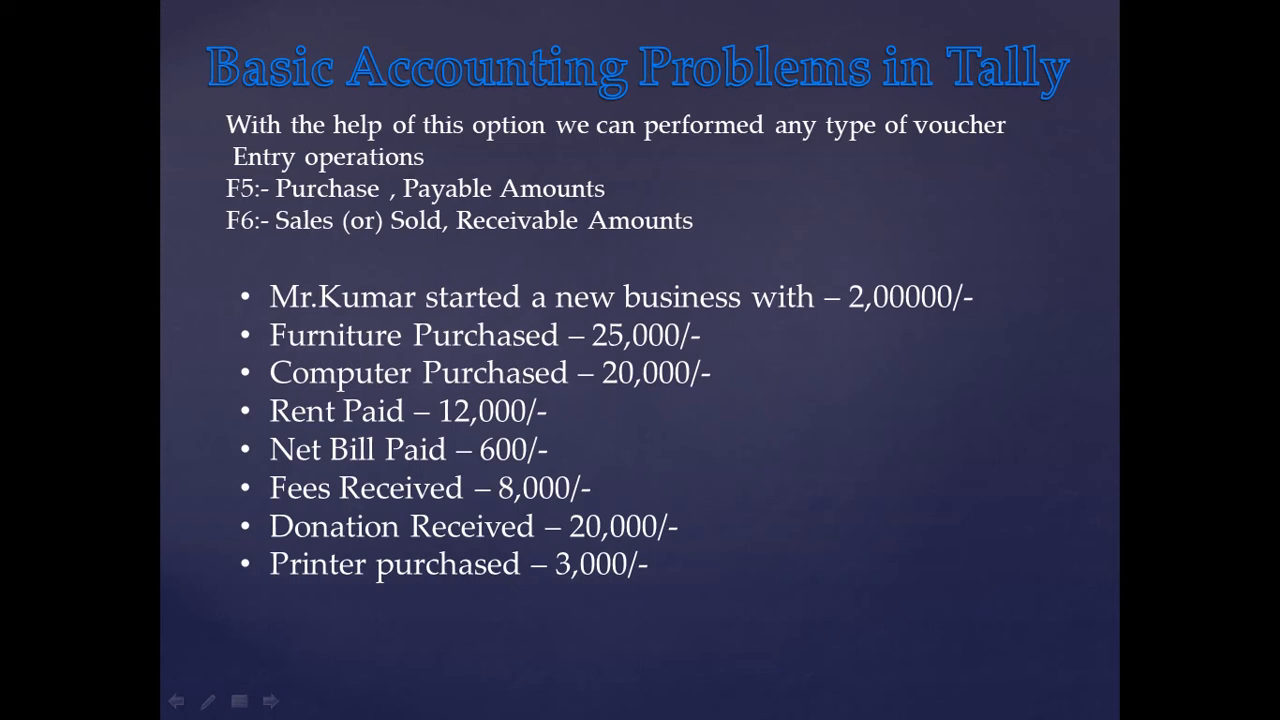
pyautogui.hotkey('alt', 'Tab')
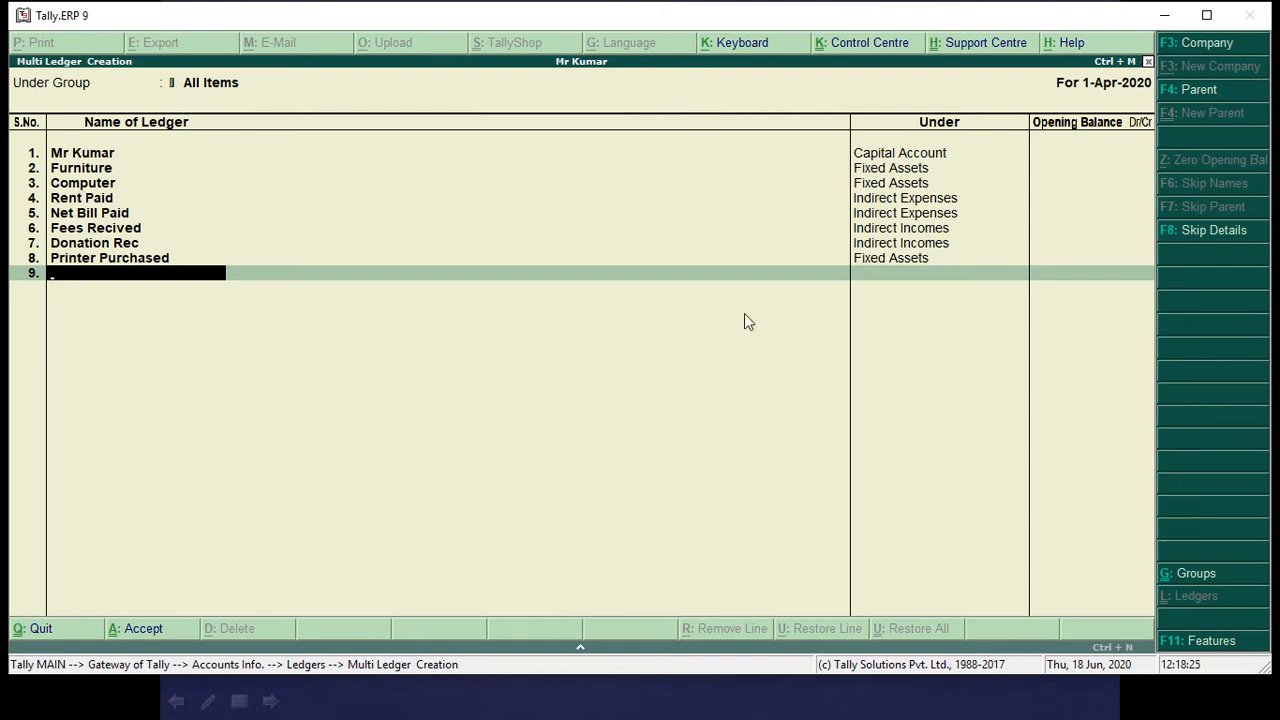
pyautogui.press('Return')
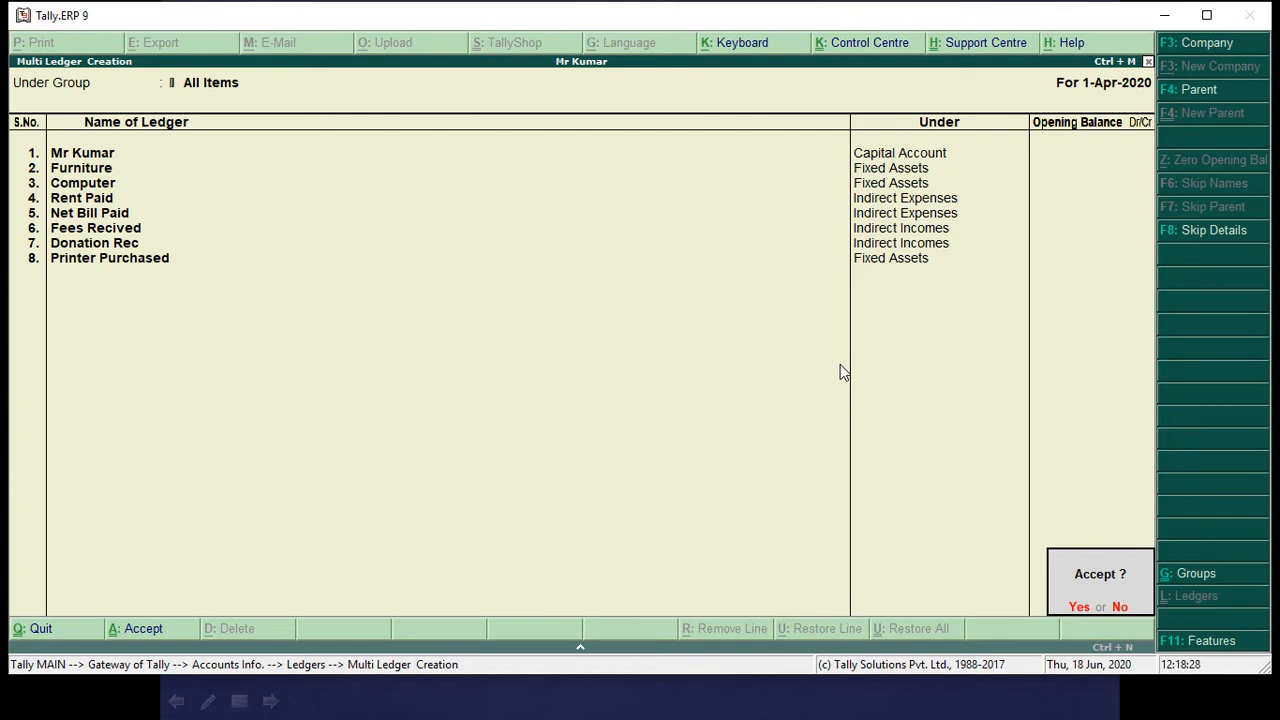
pyautogui.click(840, 363)
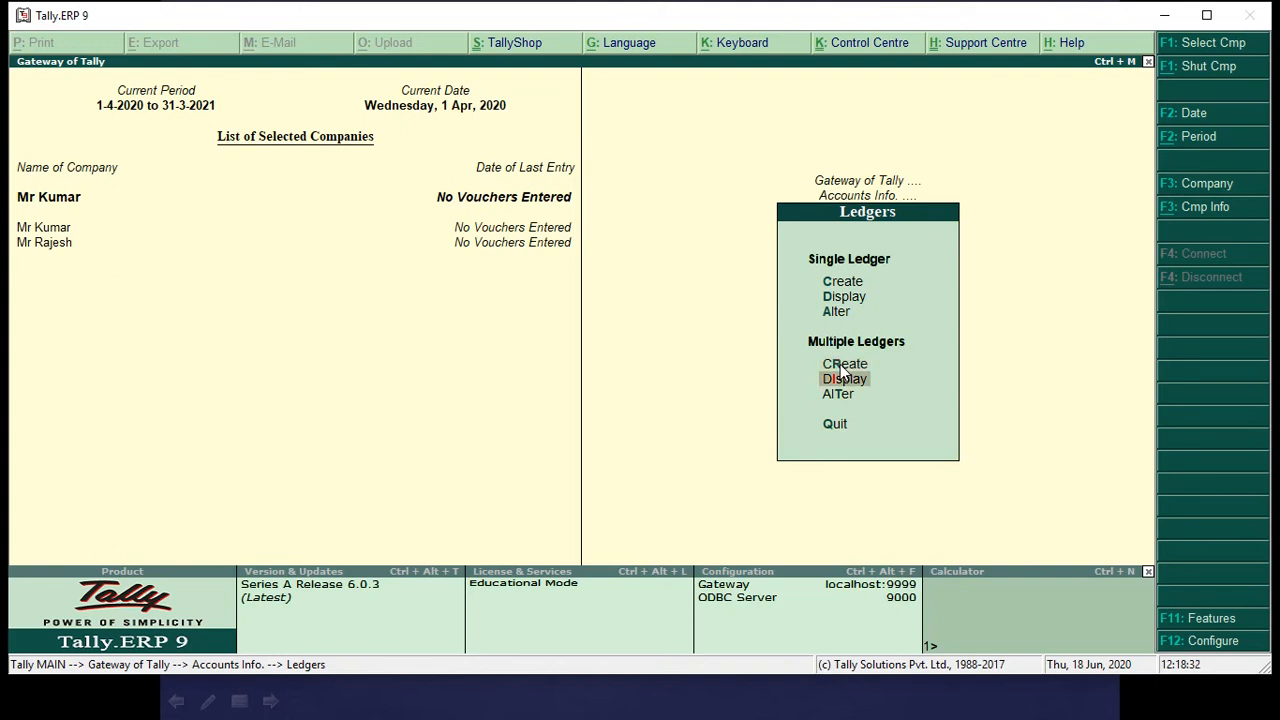
# Display the company's multiple ledgers for All Items to review their names and groups, and close the list.
pyautogui.click(840, 370)
pyautogui.press('Return')
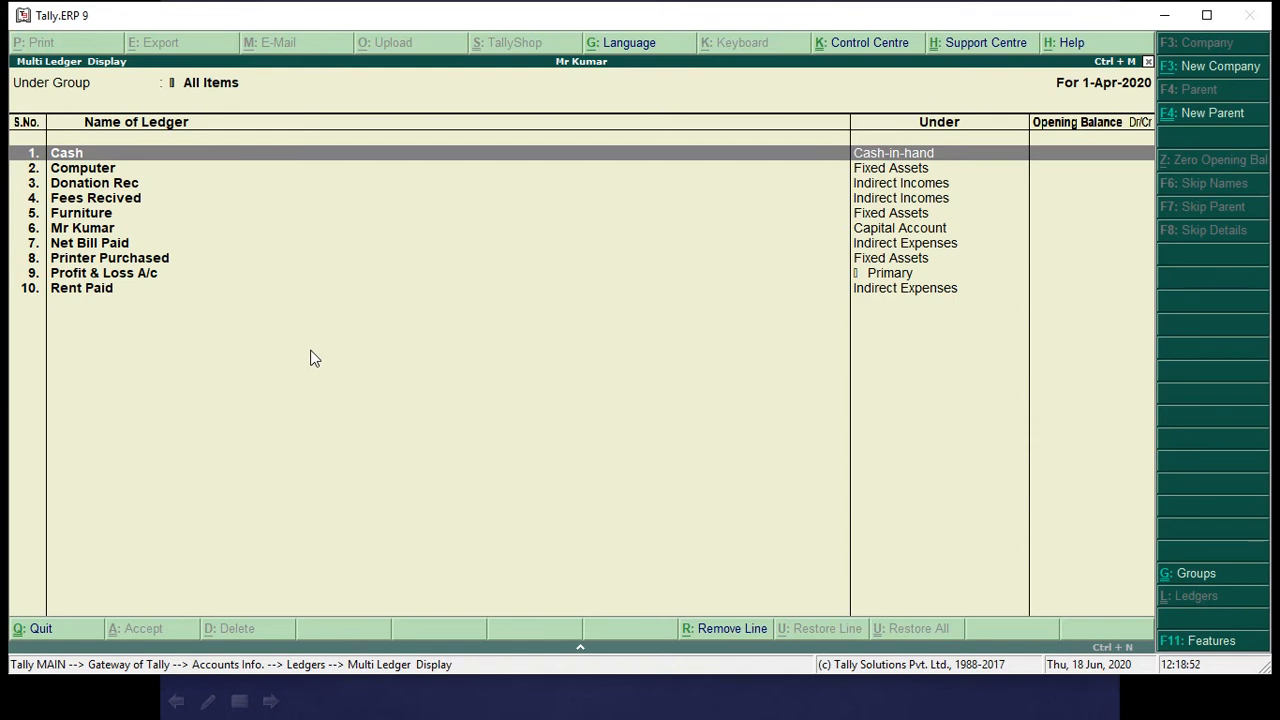
pyautogui.press('Escape')
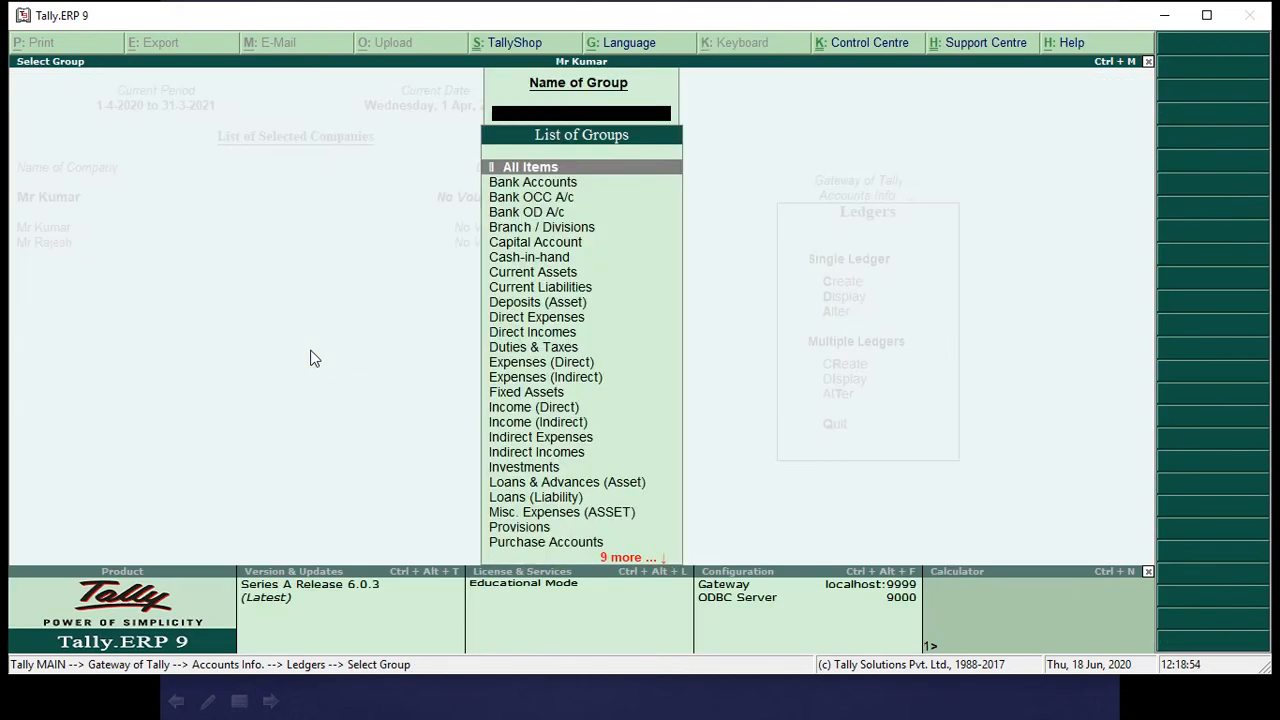
pyautogui.press('Escape')
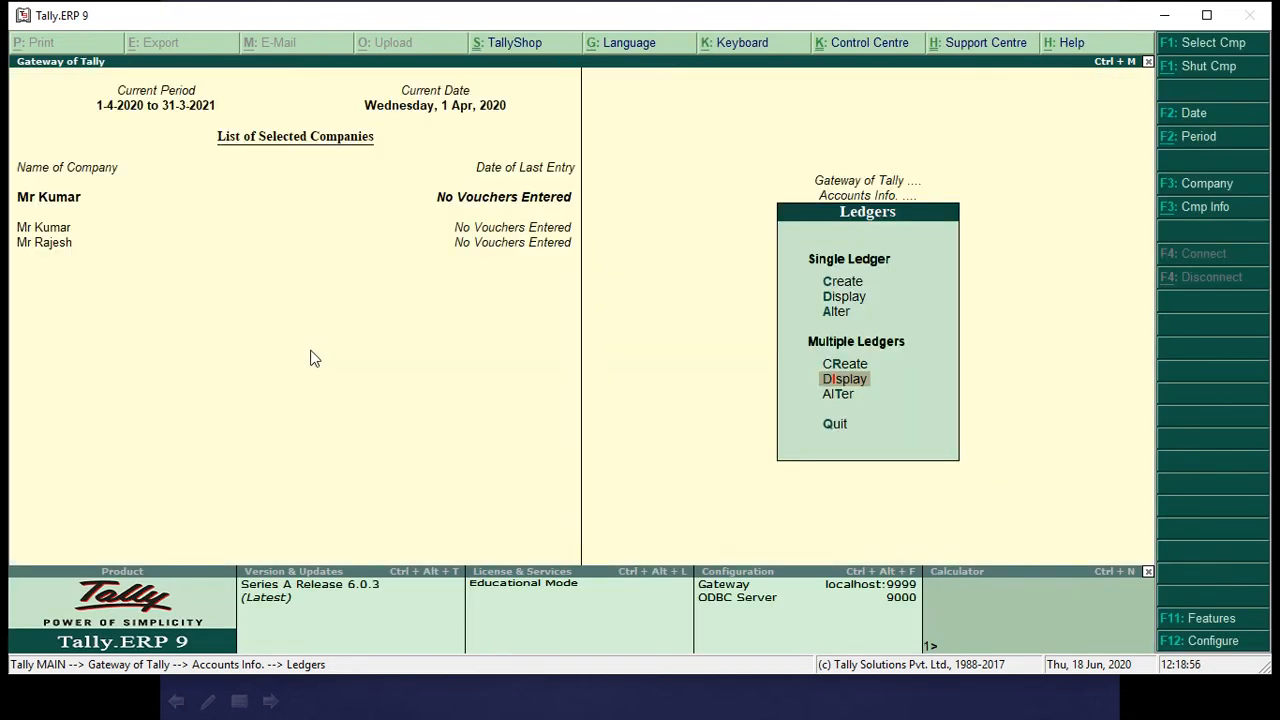
# Open multiple-ledger alteration for All Items, go through every ledger entry without editing it, accept the list and leave the ledger options.
pyautogui.press('Down')
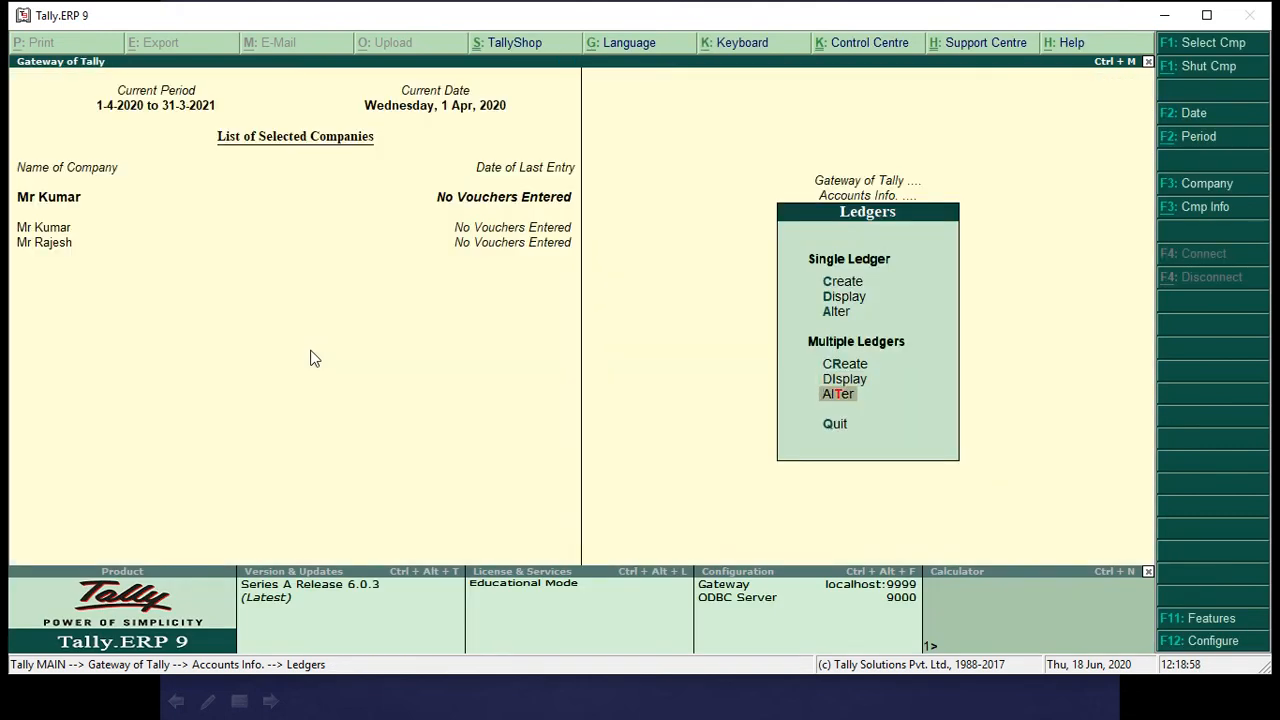
pyautogui.press('Return')
pyautogui.press('Return')
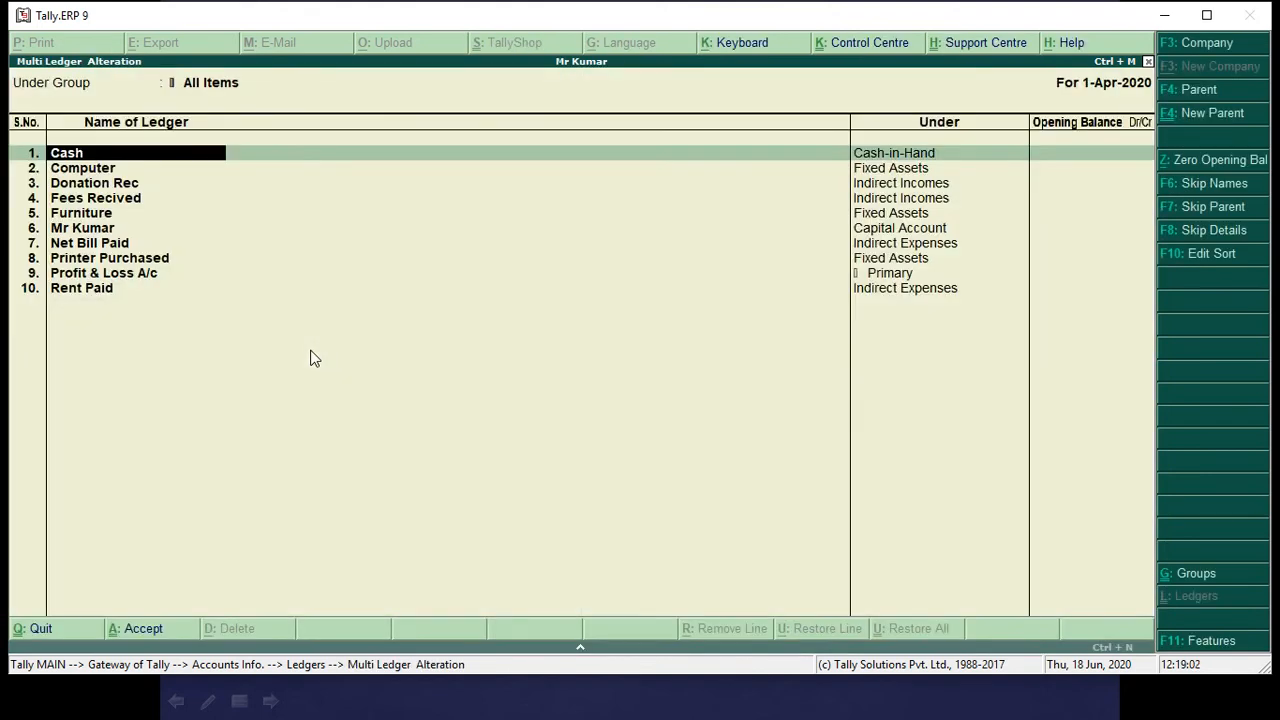
pyautogui.press('Down')
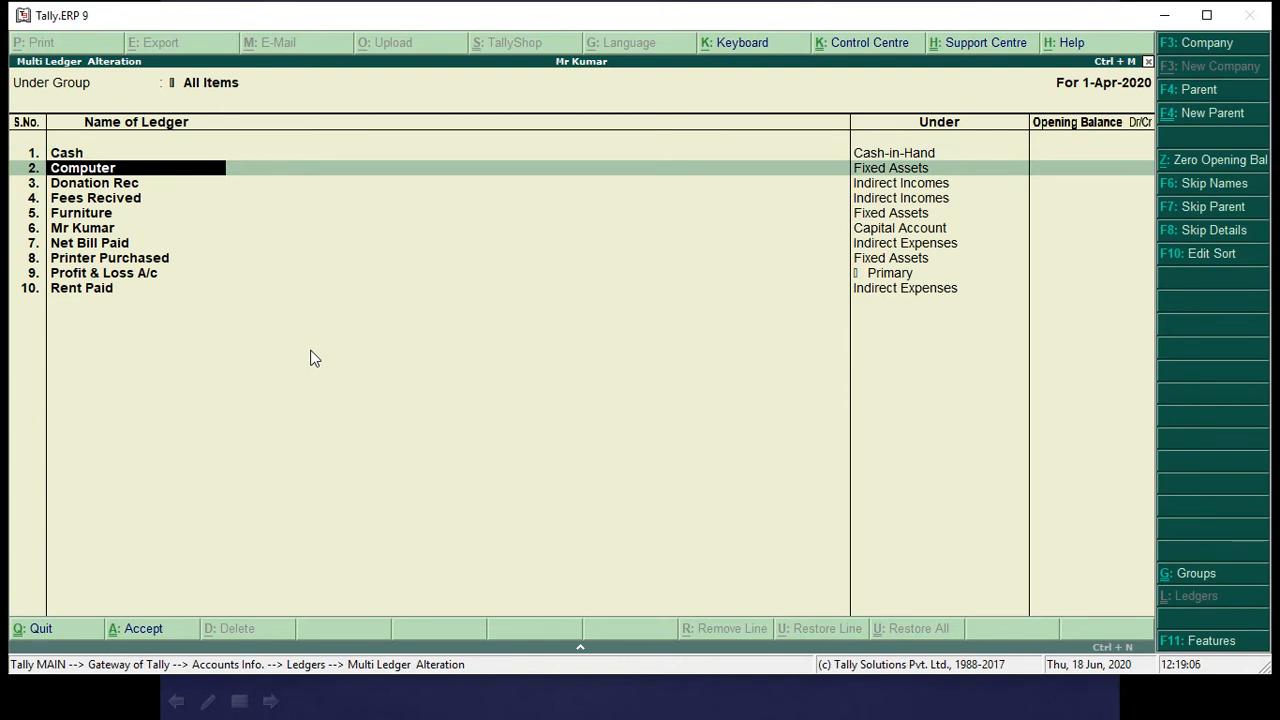
pyautogui.press('Return')
pyautogui.press('Return')
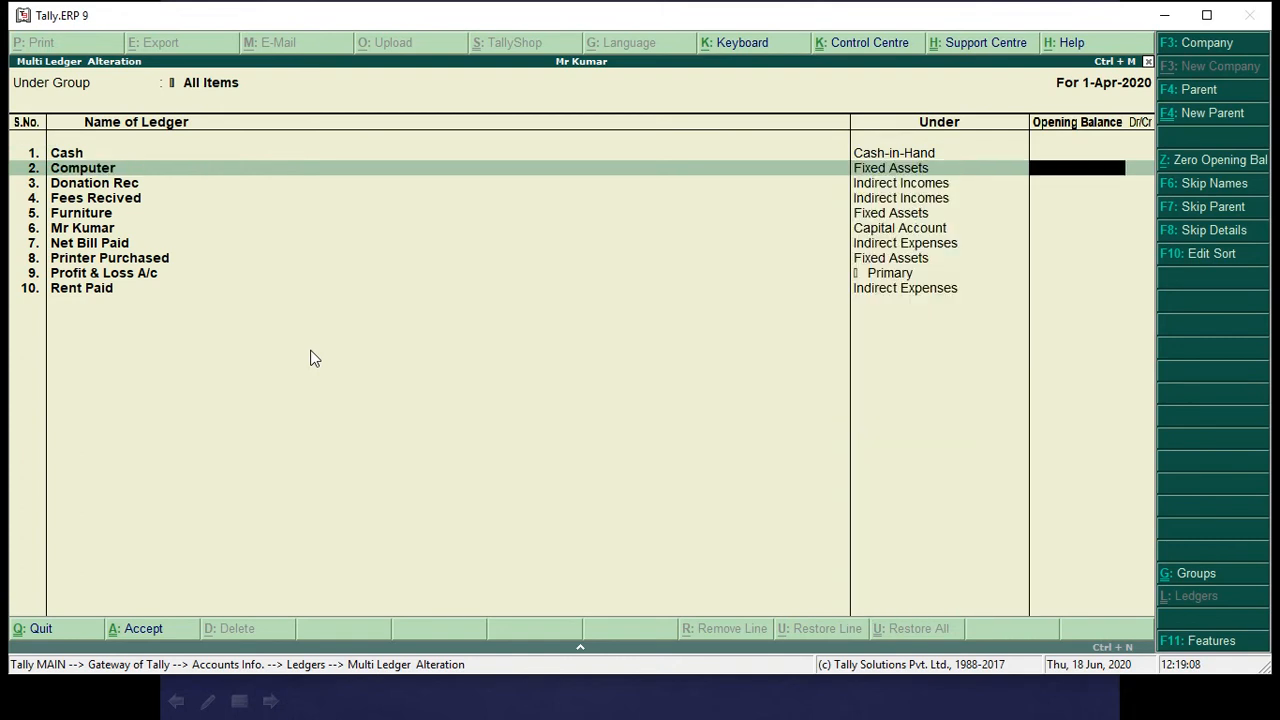
pyautogui.press('Return')
pyautogui.press('Return')
pyautogui.press('Return')
pyautogui.press('Return')
pyautogui.press('Return')
pyautogui.press('Return')
pyautogui.press('Return')
pyautogui.press('Return')
pyautogui.press('Return')
pyautogui.press('Return')
pyautogui.press('Return')
pyautogui.press('Return')
pyautogui.press('Return')
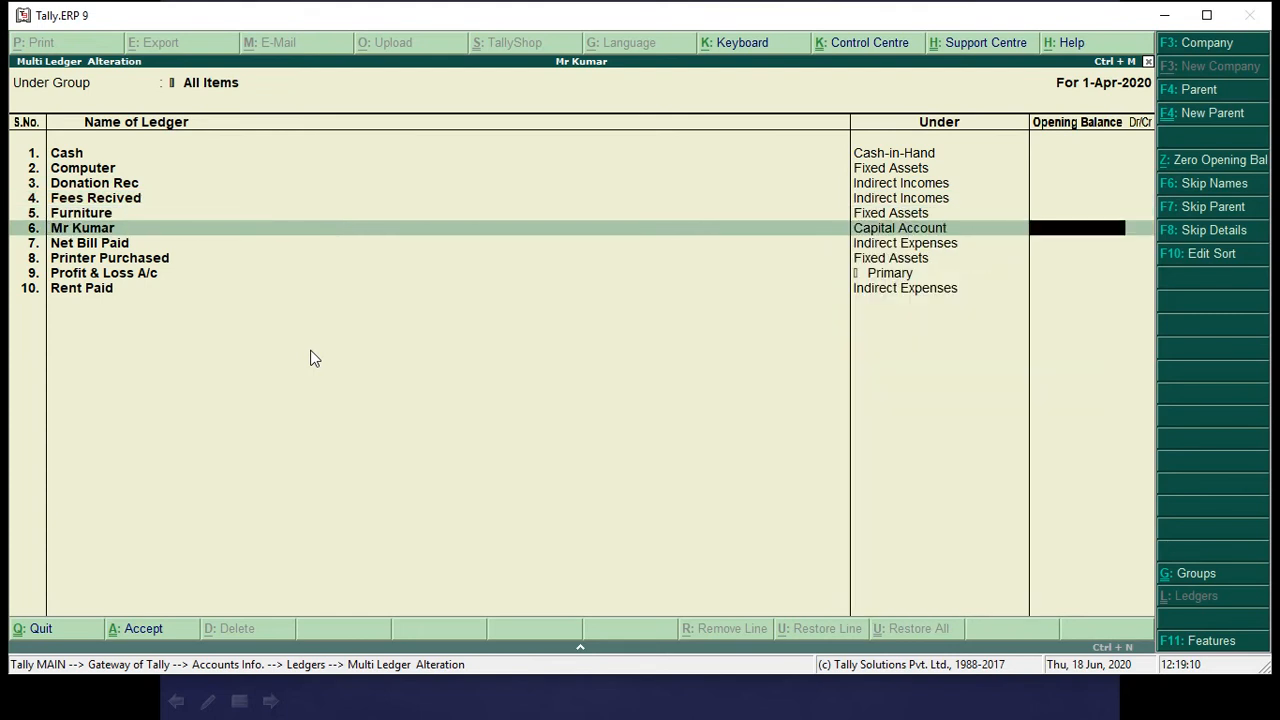
pyautogui.press('Return')
pyautogui.press('Return')
pyautogui.press('Return')
pyautogui.press('Return')
pyautogui.press('Return')
pyautogui.press('Return')
pyautogui.press('Return')
pyautogui.press('Return')
pyautogui.press('Return')
pyautogui.press('Return')
pyautogui.press('Return')
pyautogui.press('Return')
pyautogui.press('Return')
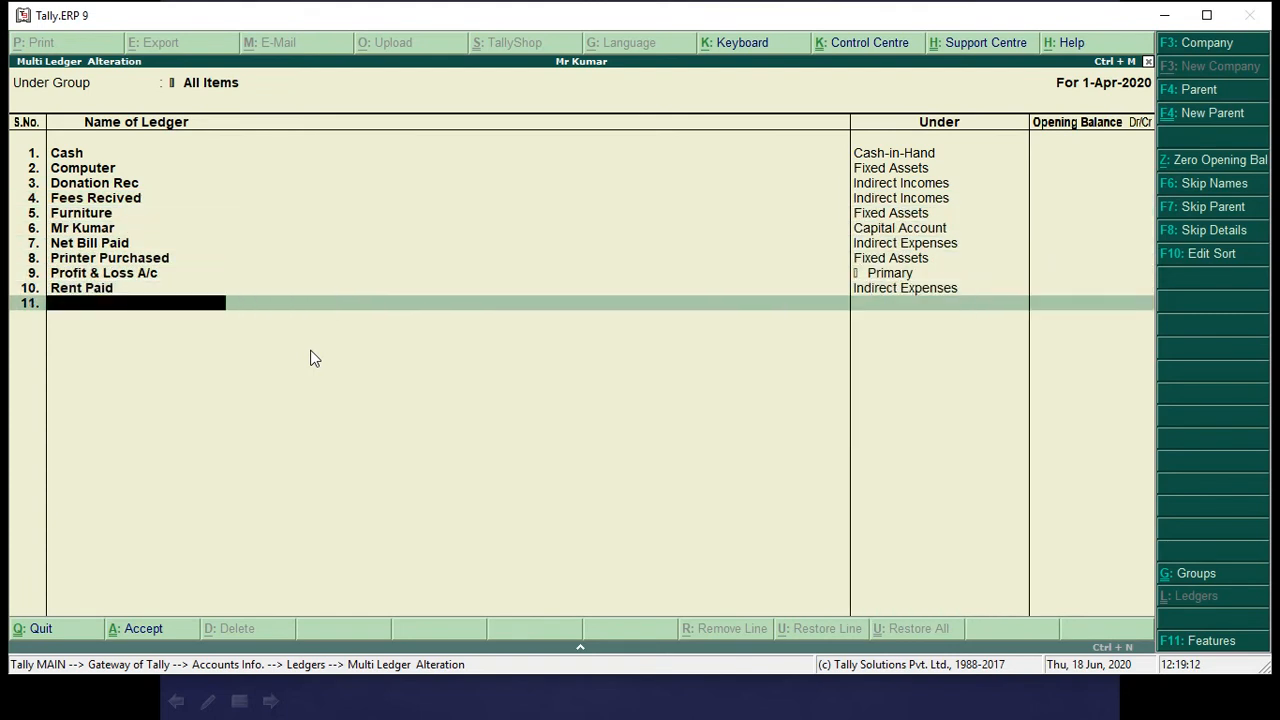
pyautogui.press('Return')
pyautogui.press('Return')
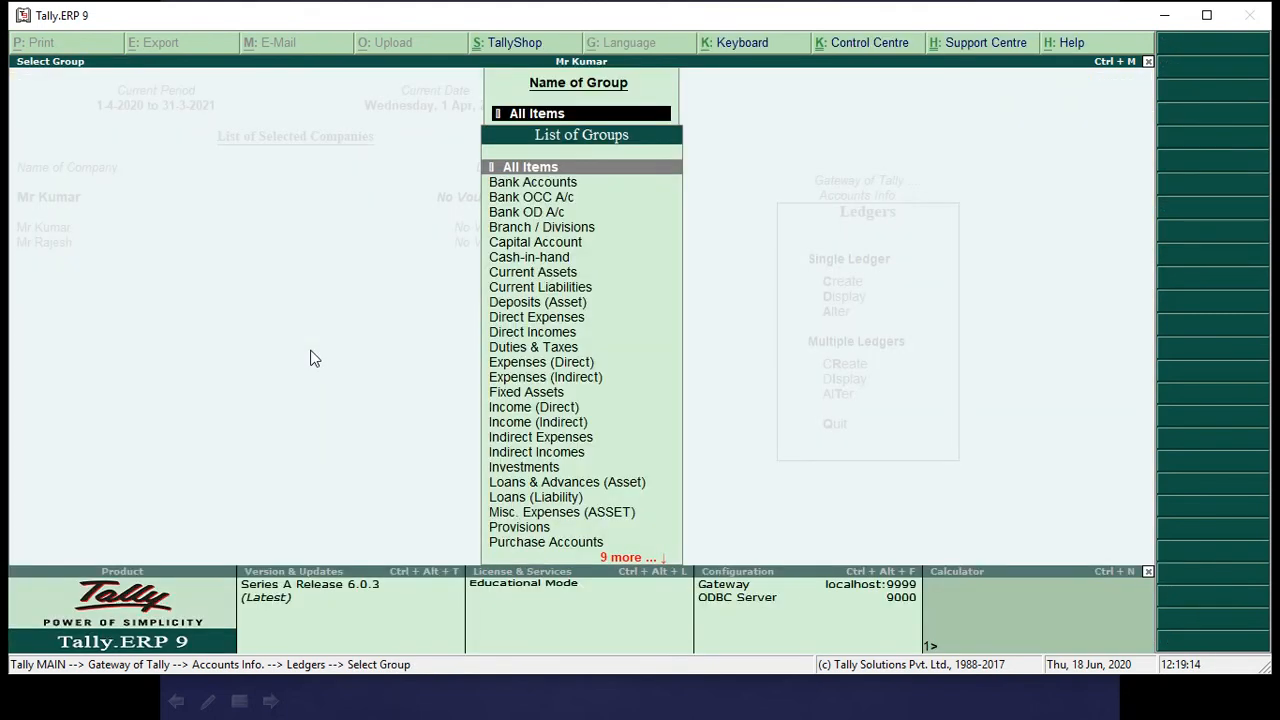
pyautogui.press('Escape')
# Open accounting voucher entry, check the slide's transactions, and switch the voucher type to Receipt.
pyautogui.press('Escape')
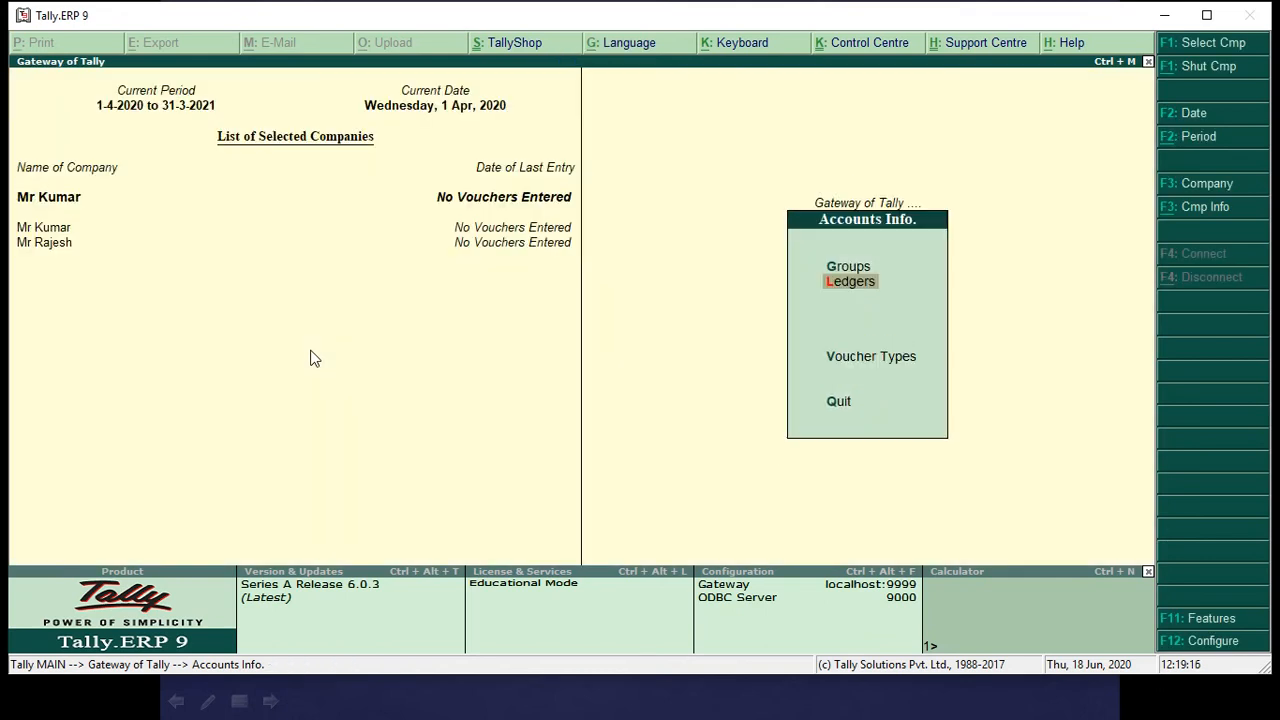
pyautogui.press('Escape')
pyautogui.press('Down')
pyautogui.press('Down')
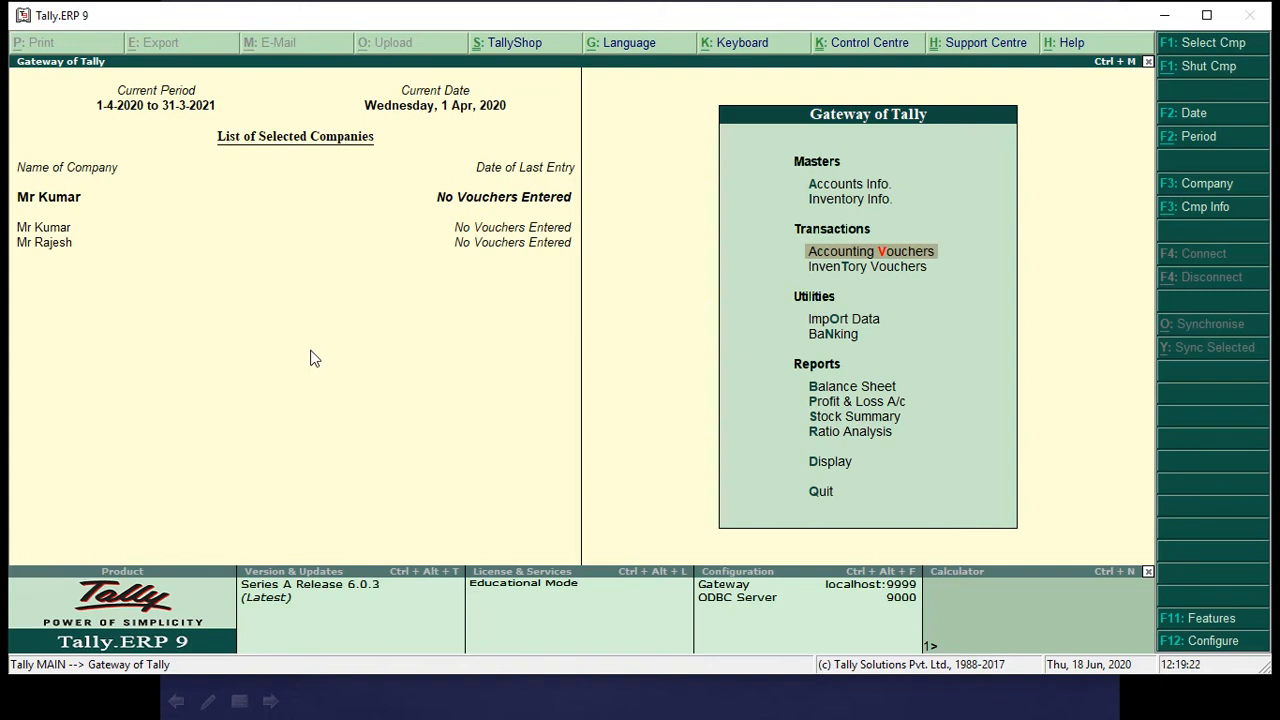
pyautogui.press('Return')
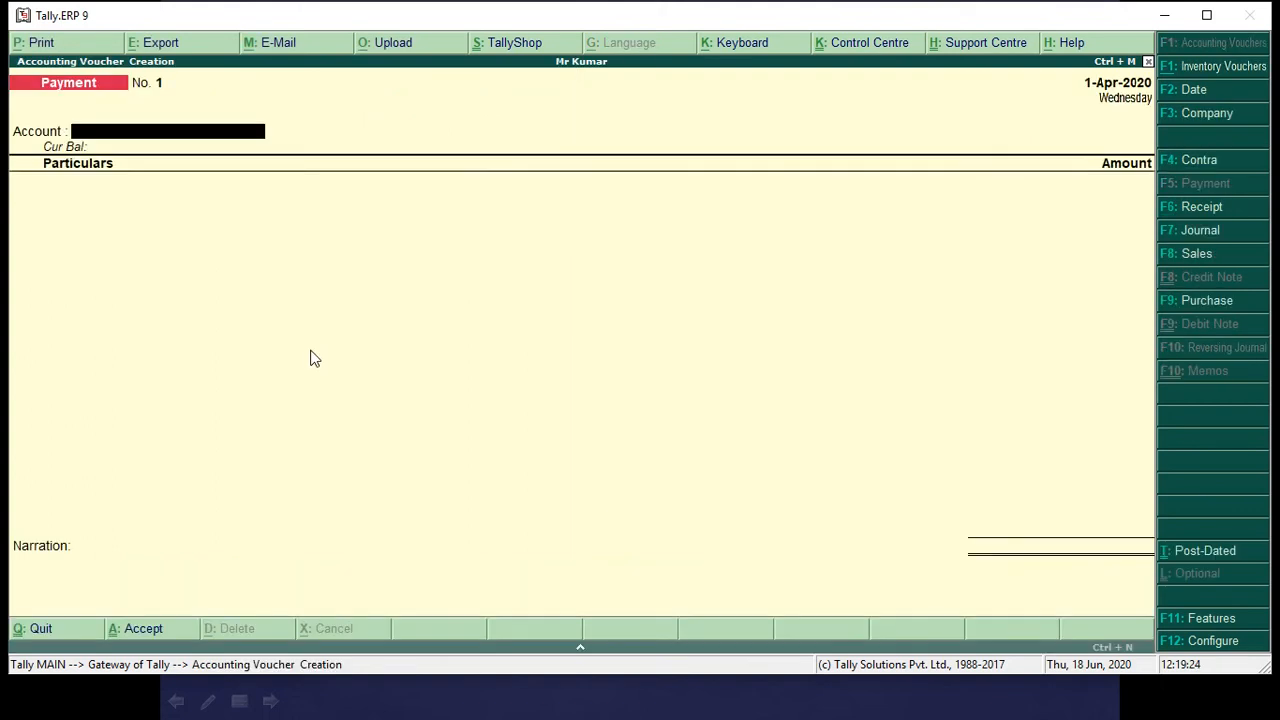
pyautogui.hotkey('alt', 'Tab')
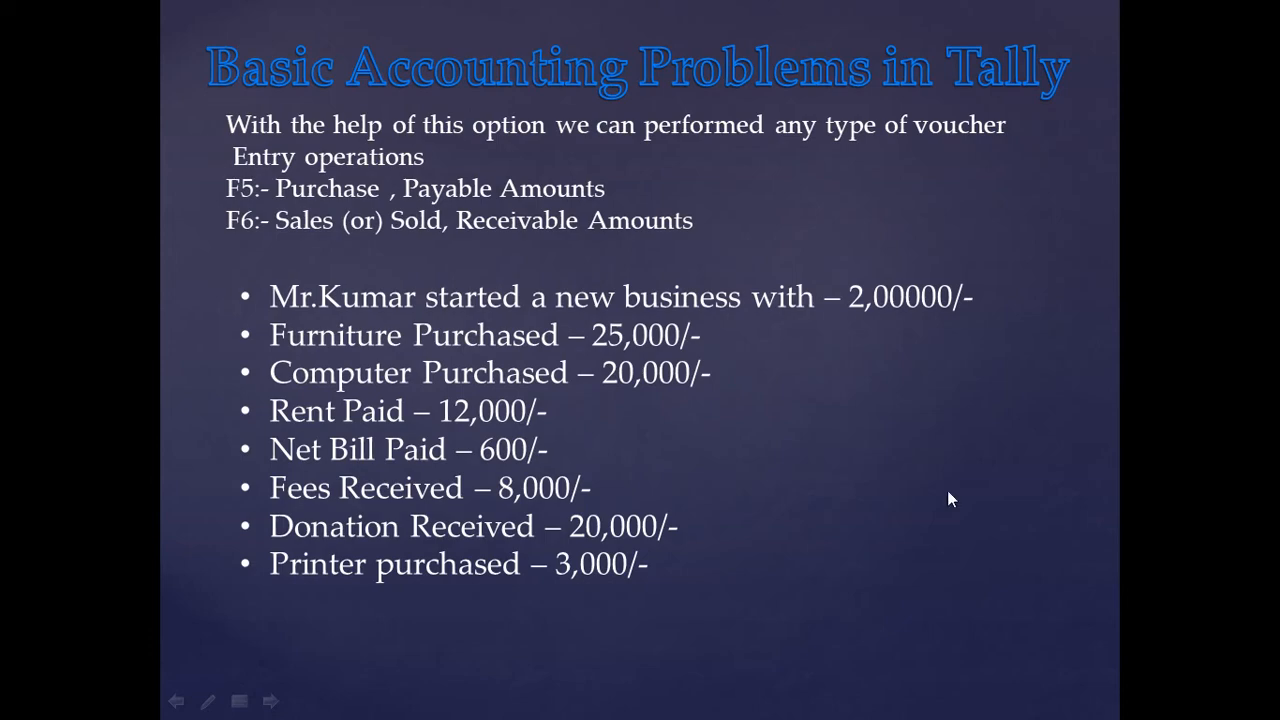
pyautogui.hotkey('alt', 'Tab')
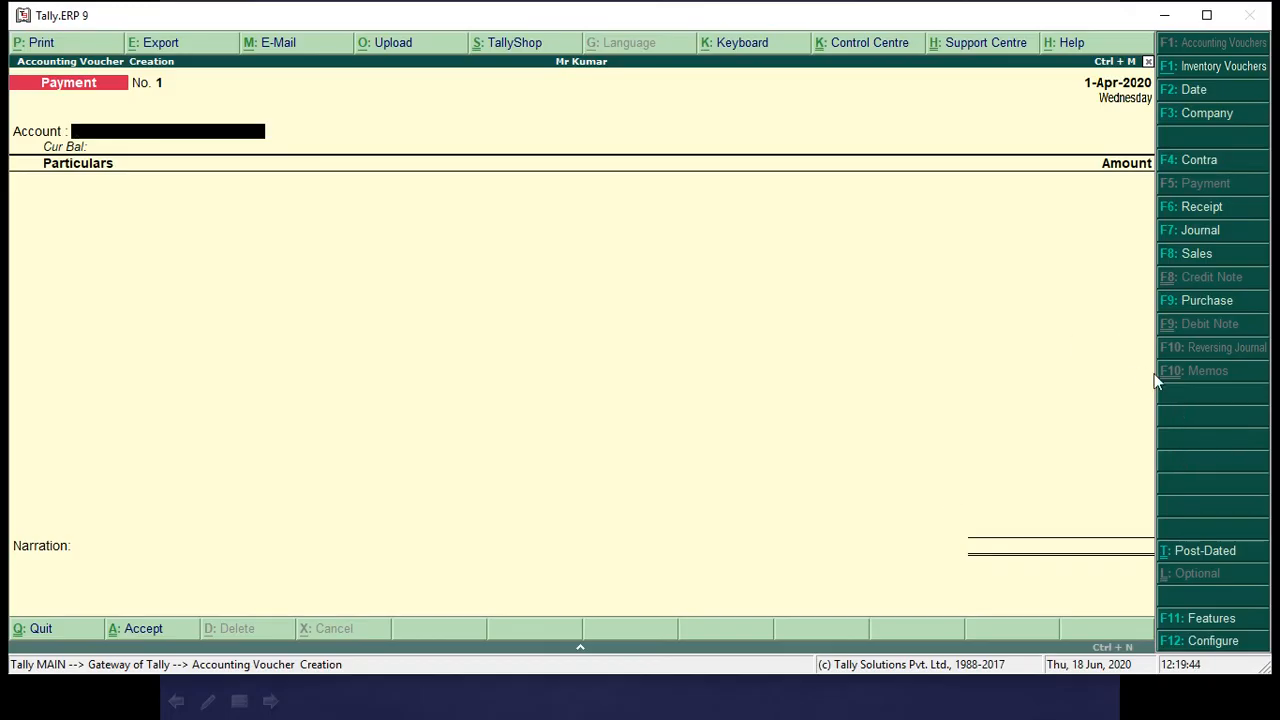
pyautogui.click(1198, 214)
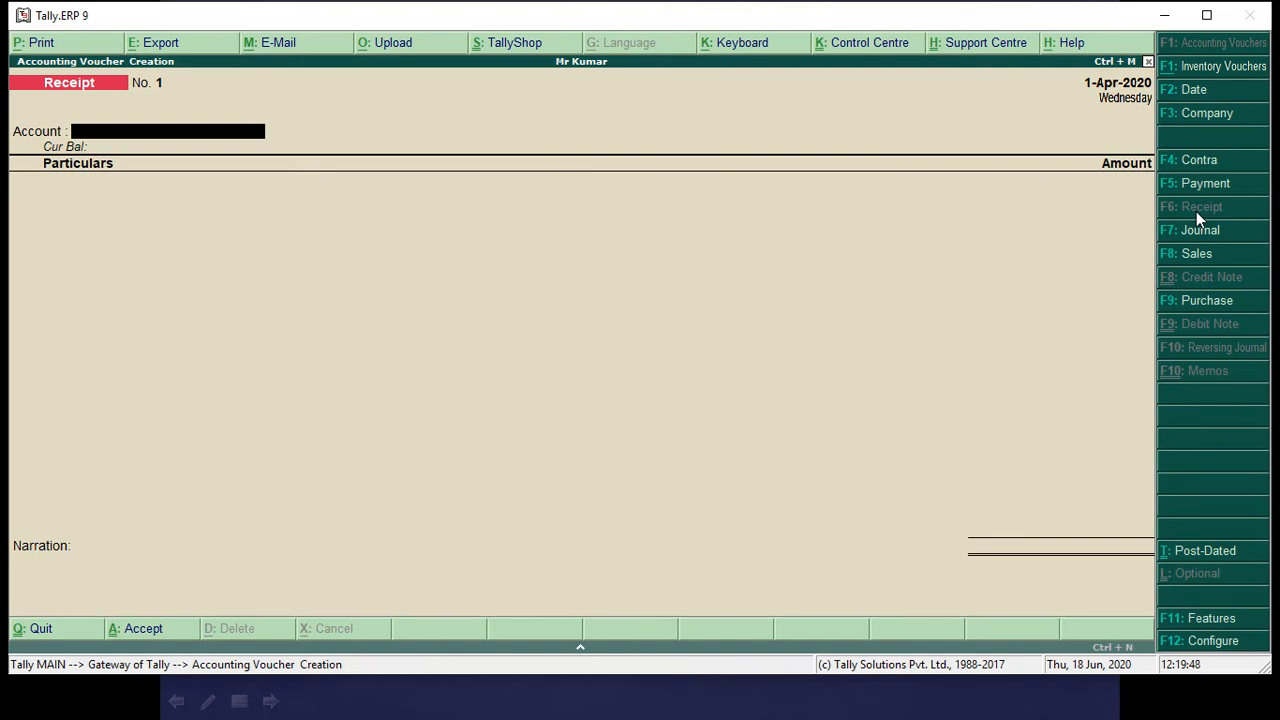
# Record a Receipt voucher of 2,00,000 into the Cash account from the owner's capital ledger, leaving the narration empty, and accept it.
pyautogui.write('Cash')
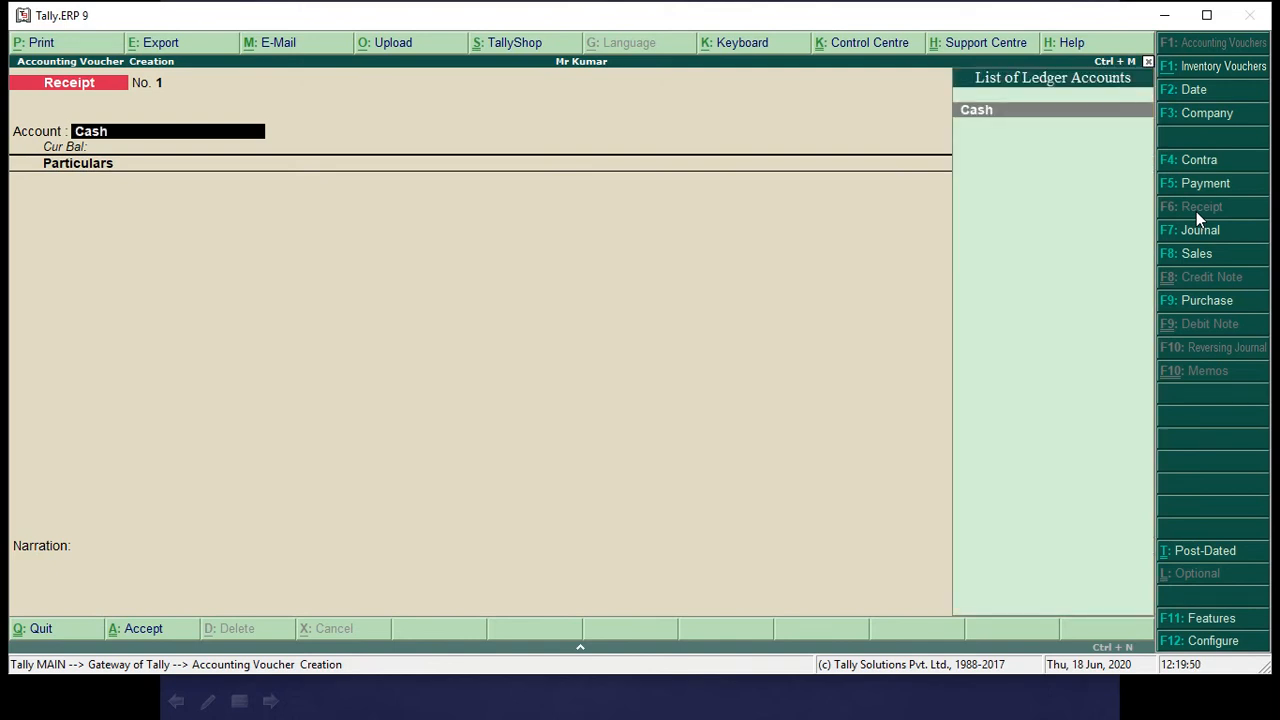
pyautogui.press('Return')
pyautogui.write('Mr')
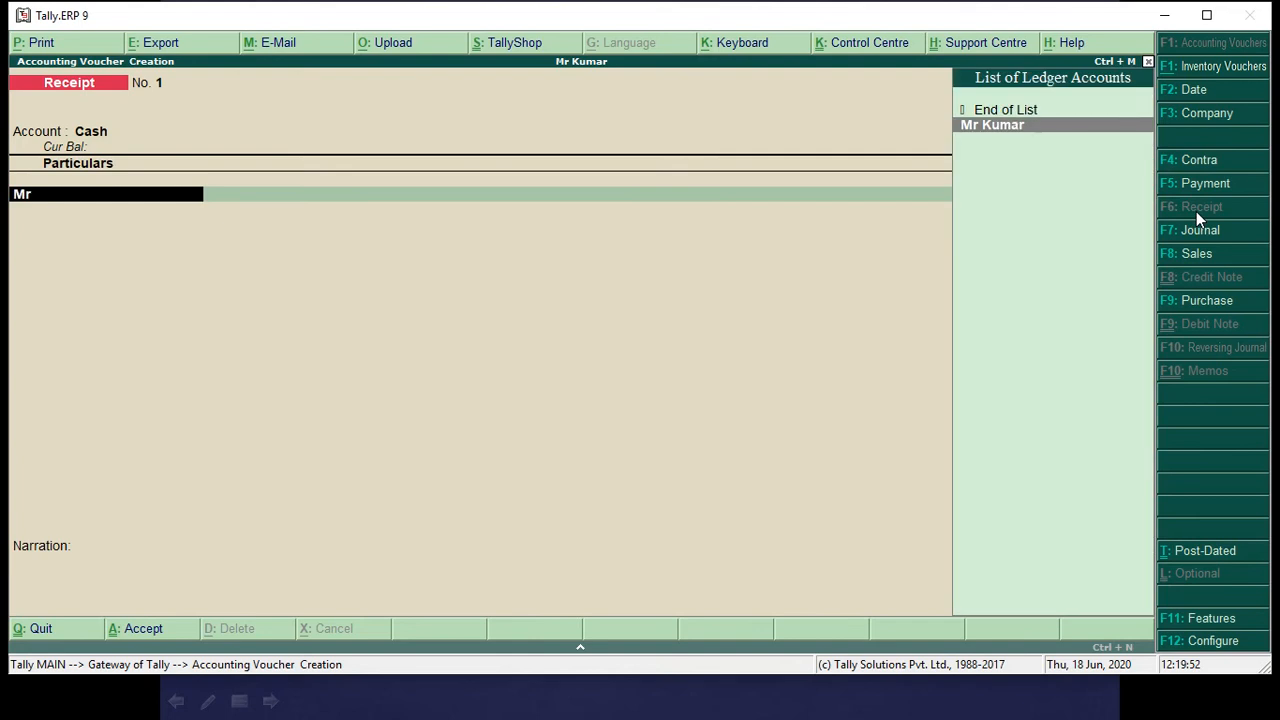
pyautogui.press('Return')
pyautogui.write('2')
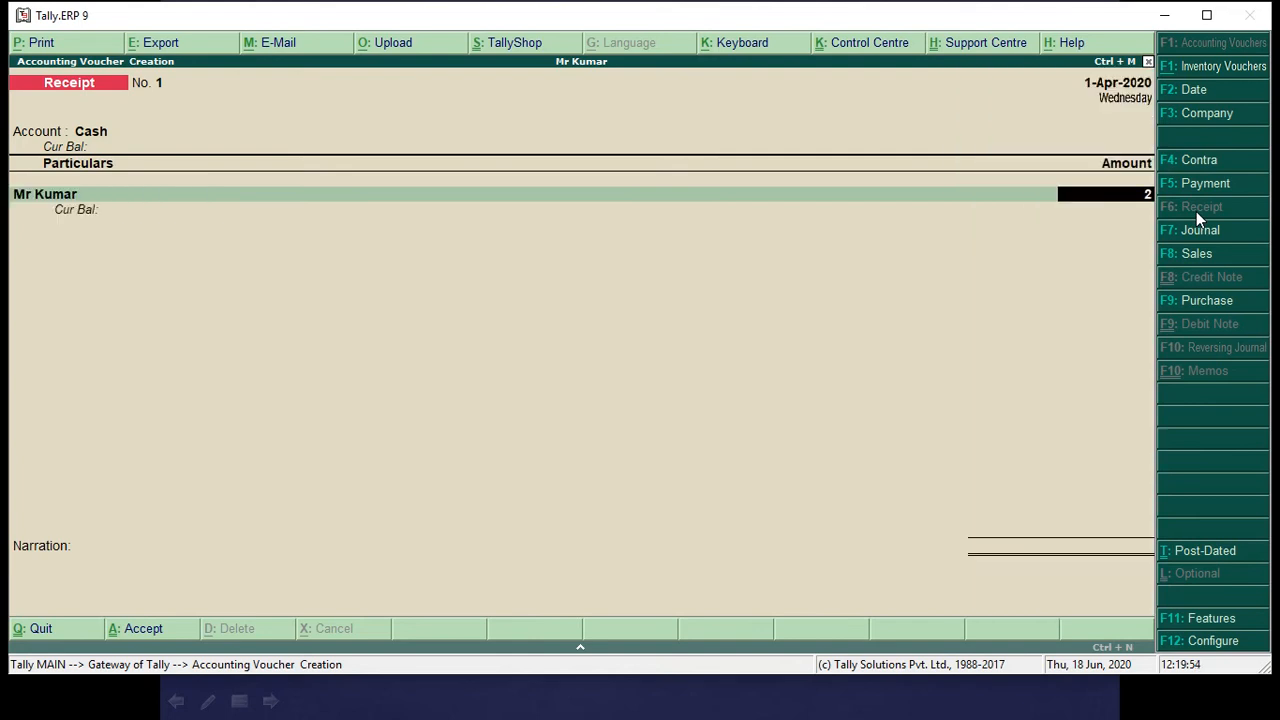
pyautogui.write(',00,000')
pyautogui.press('Return')
pyautogui.press('Return')
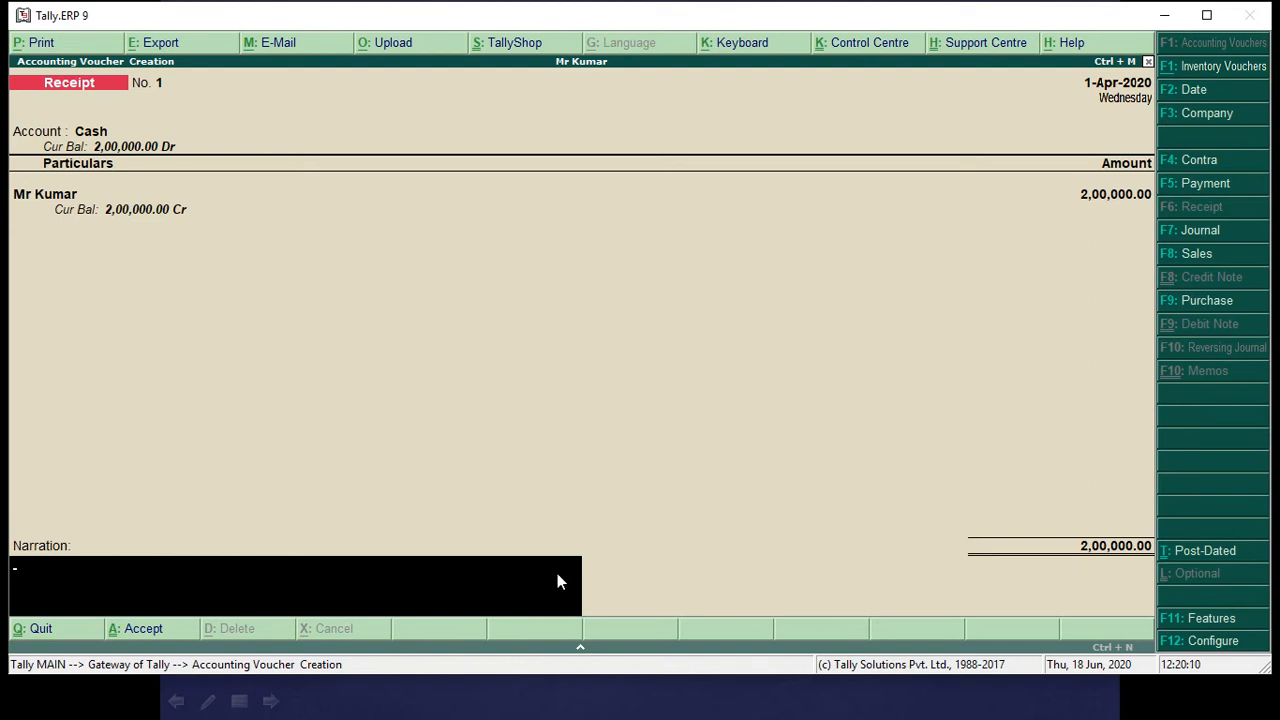
pyautogui.press('Return')
pyautogui.press('Return')
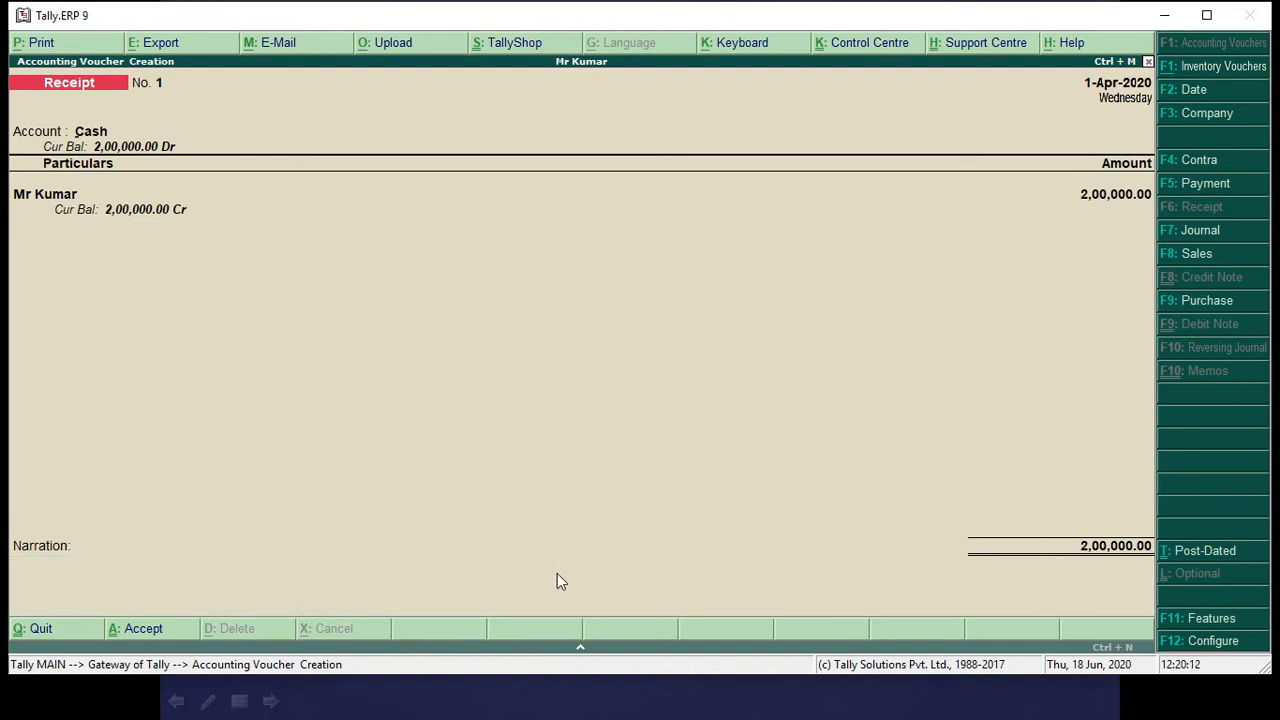
# Check the slide's next transaction, switch the voucher type to Payment, and choose Cash as the account and Furniture as the particular.
pyautogui.hotkey('alt', 'Tab')
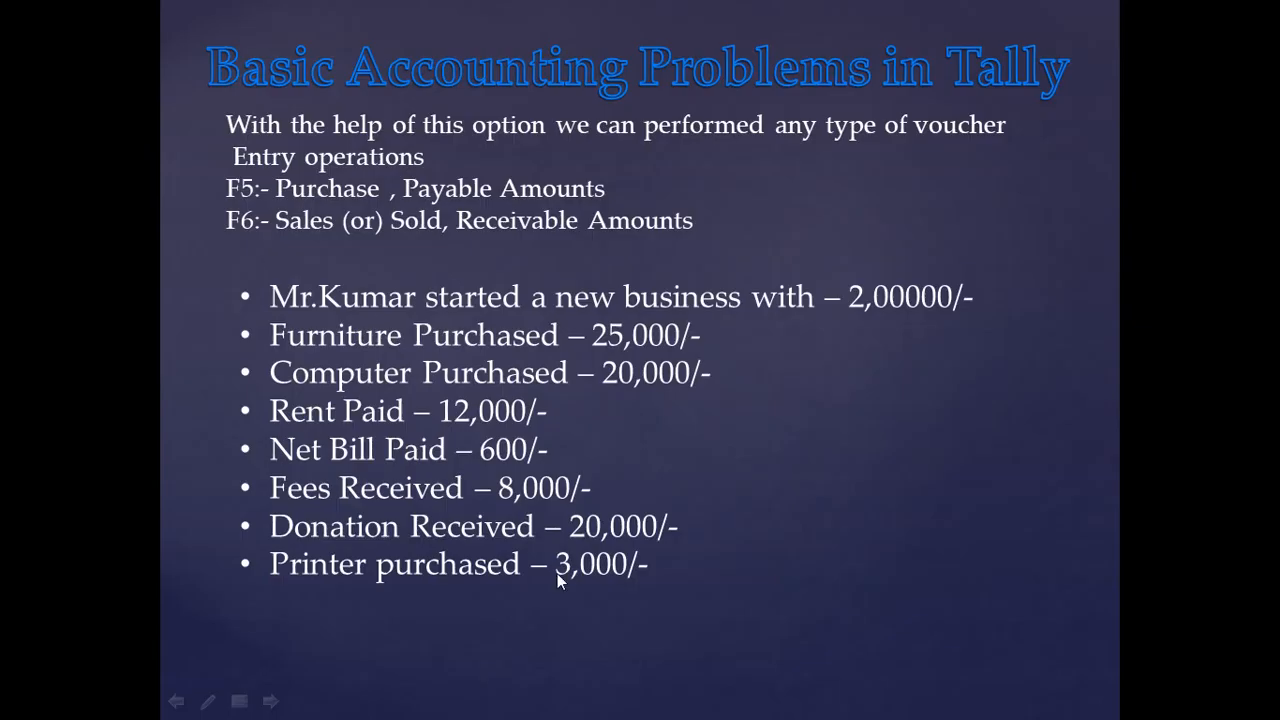
pyautogui.hotkey('alt', 'Tab')
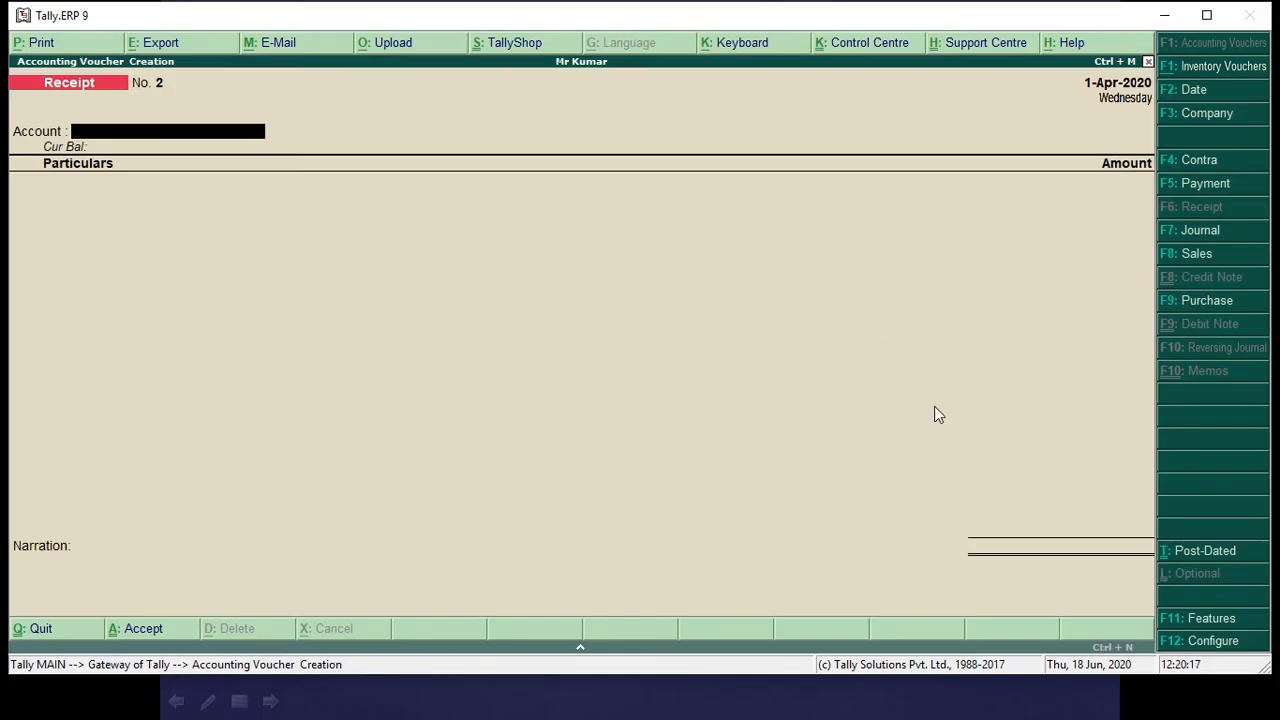
pyautogui.click(1195, 183)
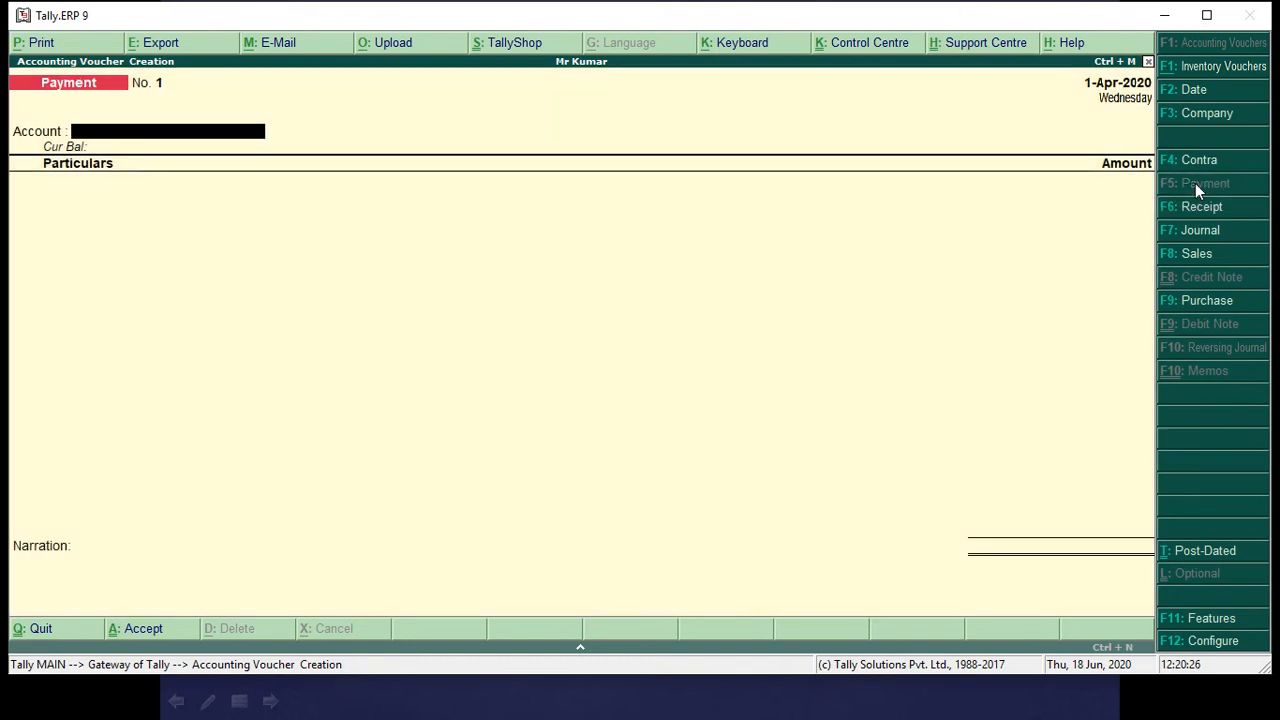
pyautogui.write('Ca')
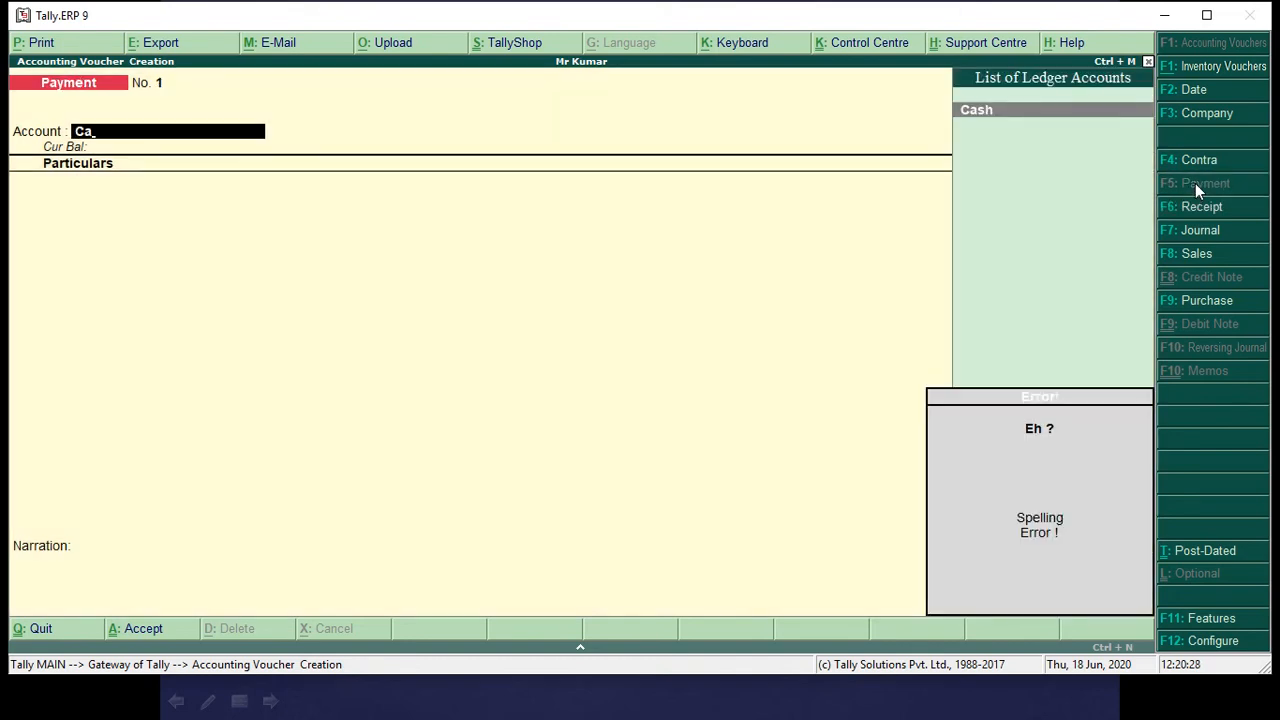
pyautogui.press('Return')
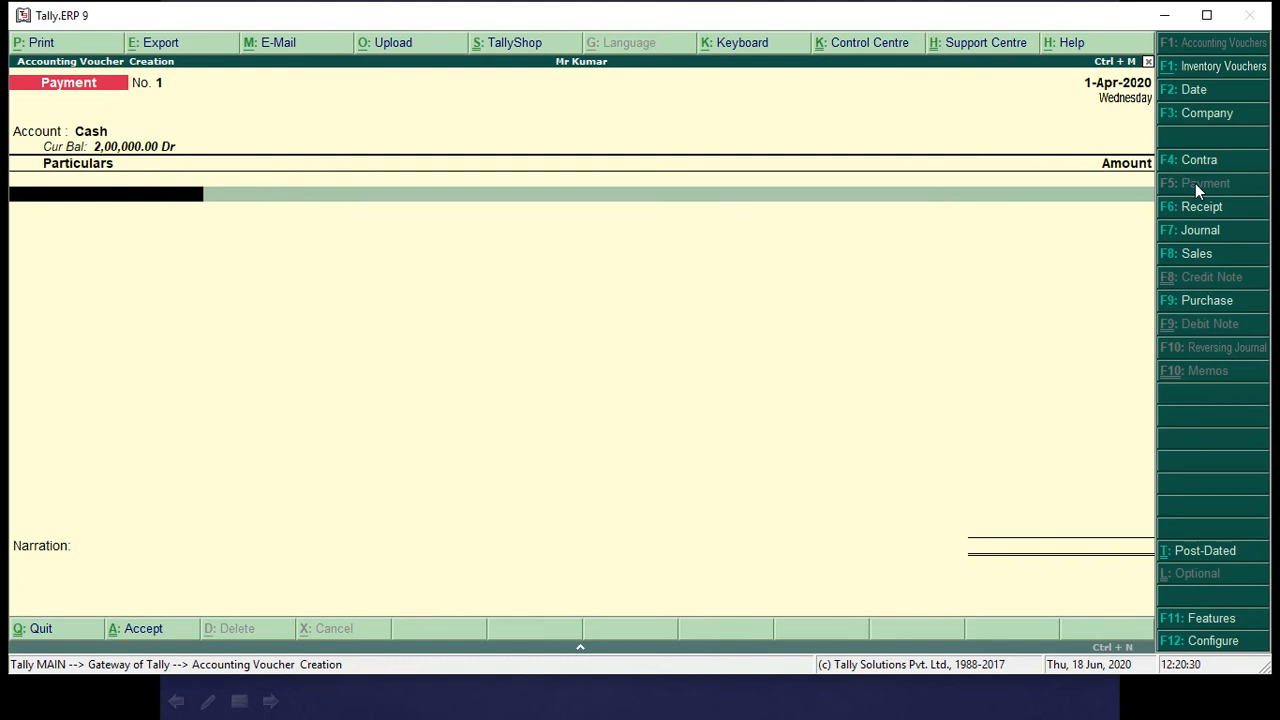
pyautogui.write('Fu')
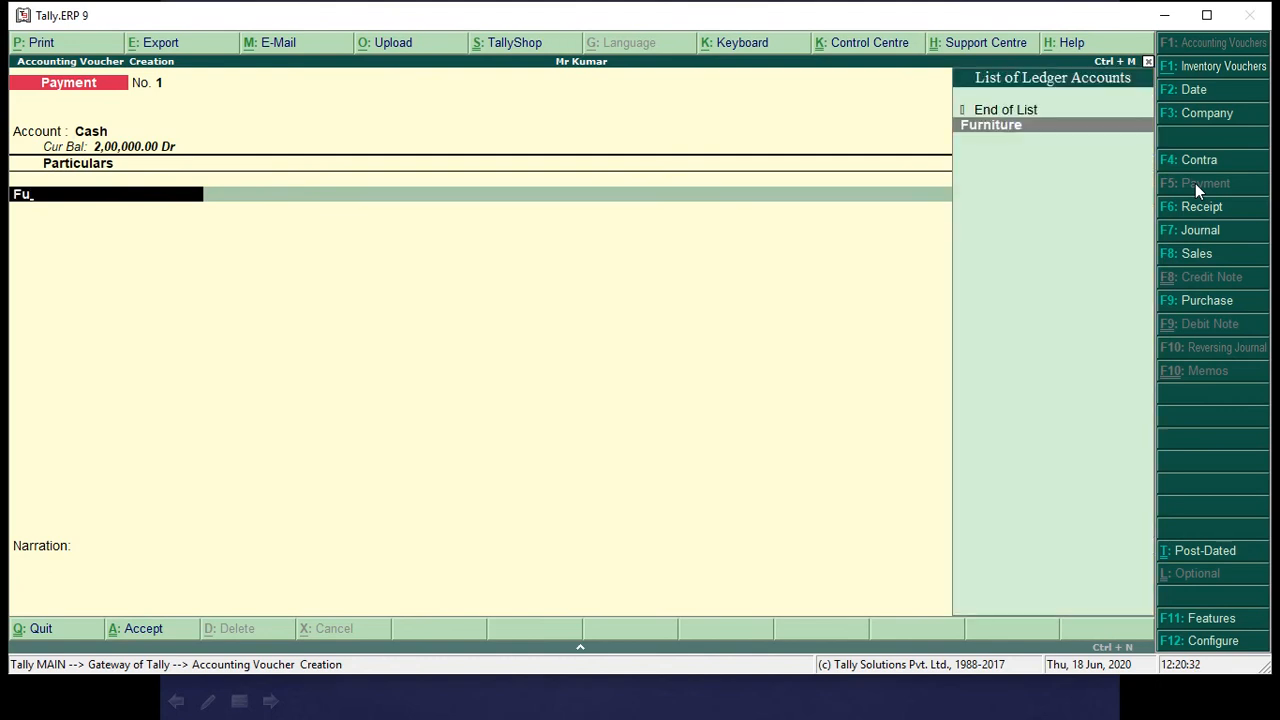
pyautogui.press('Return')
# Check the furniture price on the slide, set the amount to 25,000, and accept the Payment voucher without a narration.
pyautogui.hotkey('alt', 'Tab')
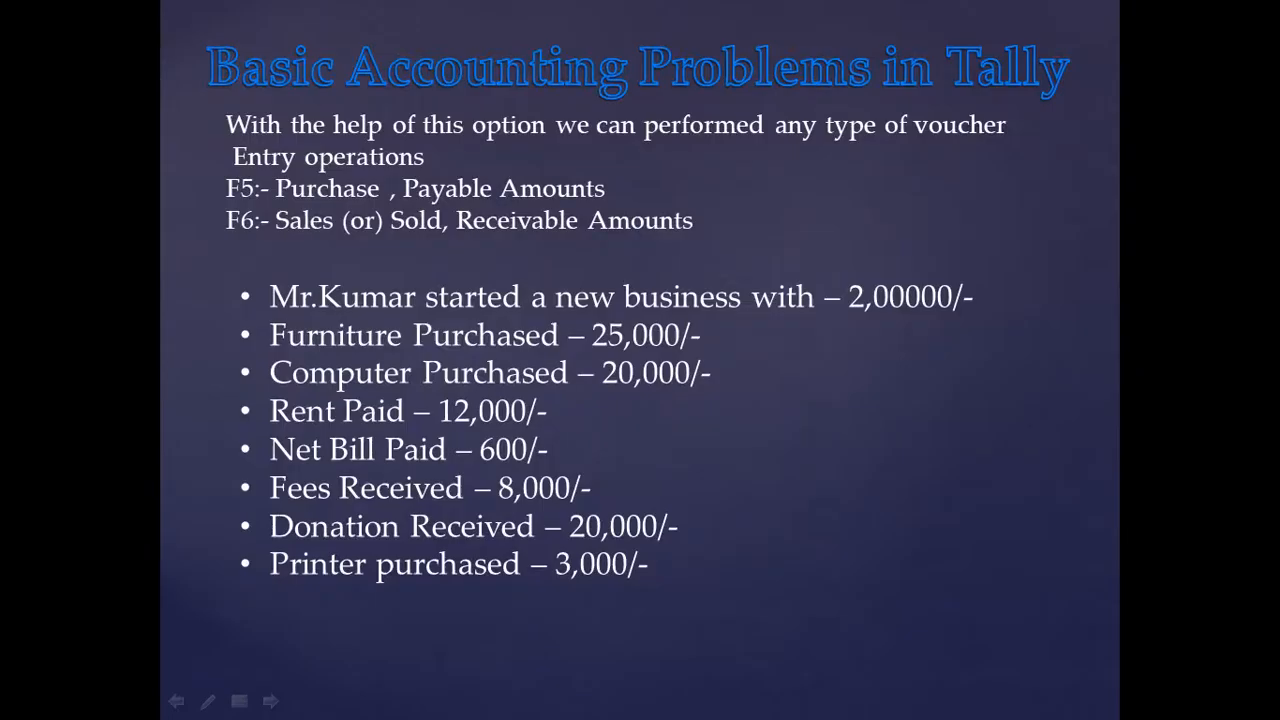
pyautogui.hotkey('alt', 'Tab')
pyautogui.write('25')
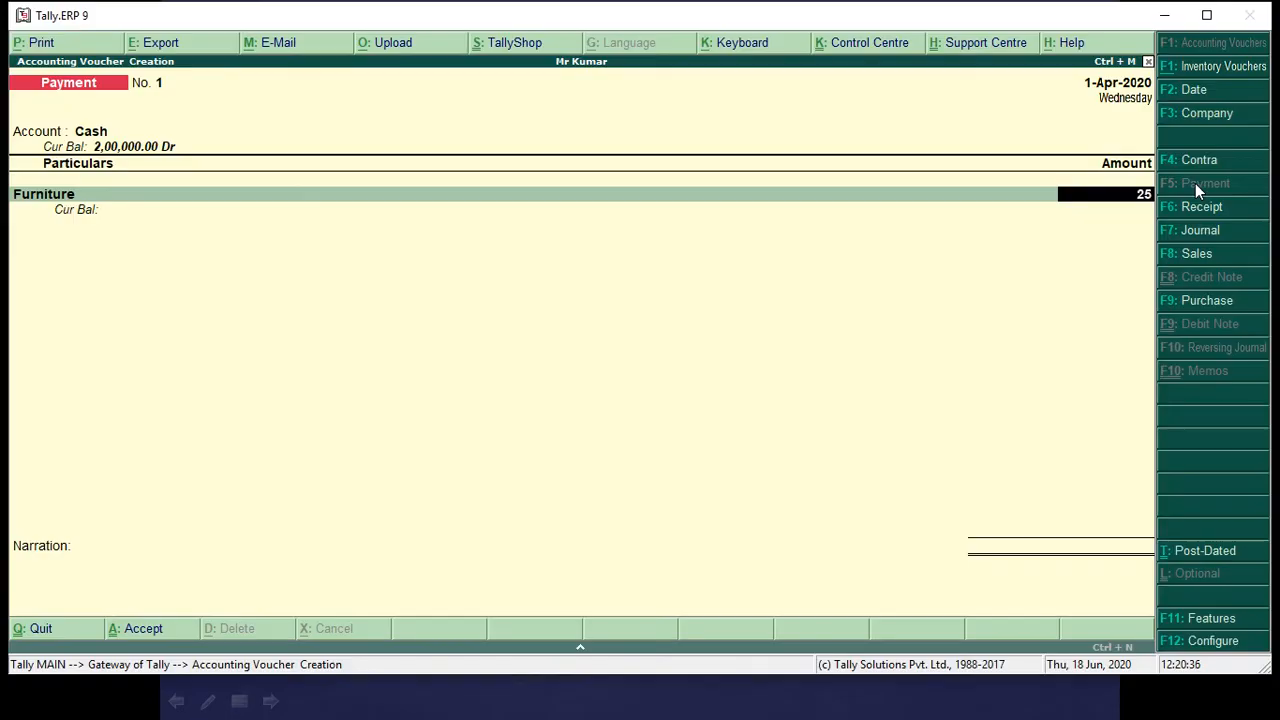
pyautogui.write(',000')
pyautogui.press('Return')
pyautogui.press('Return')
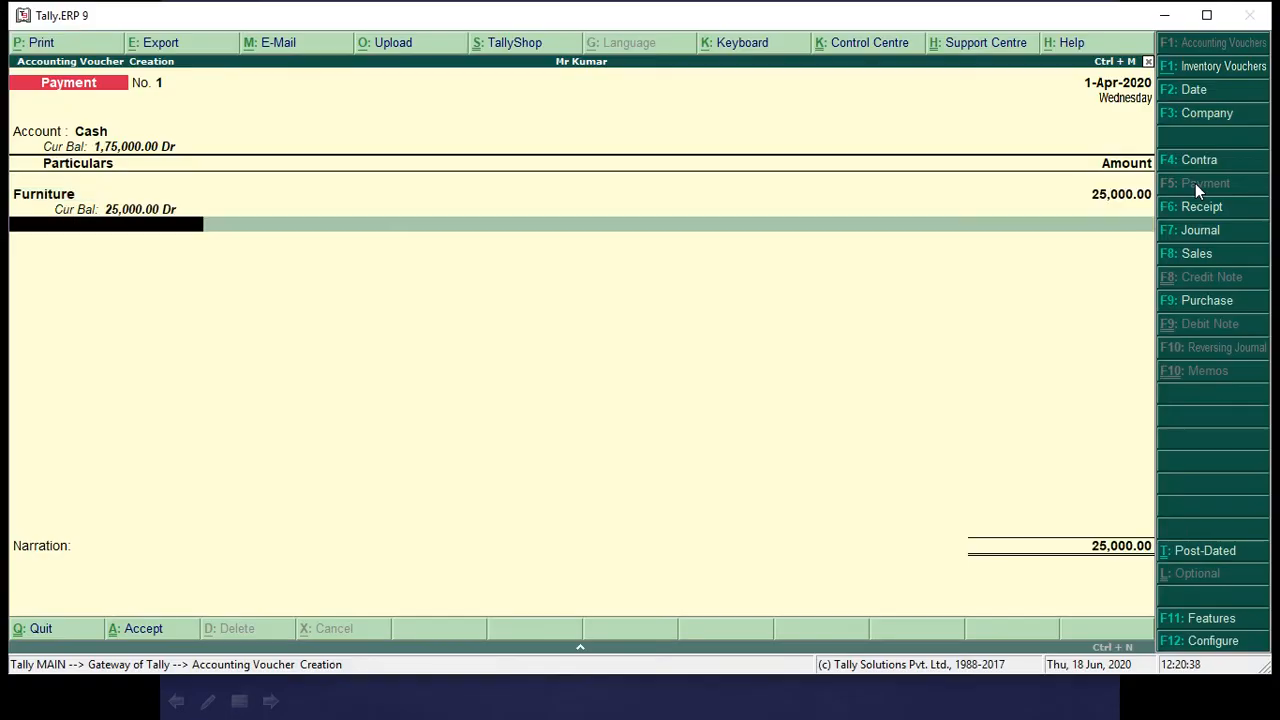
pyautogui.press('Return')
pyautogui.press('Return')
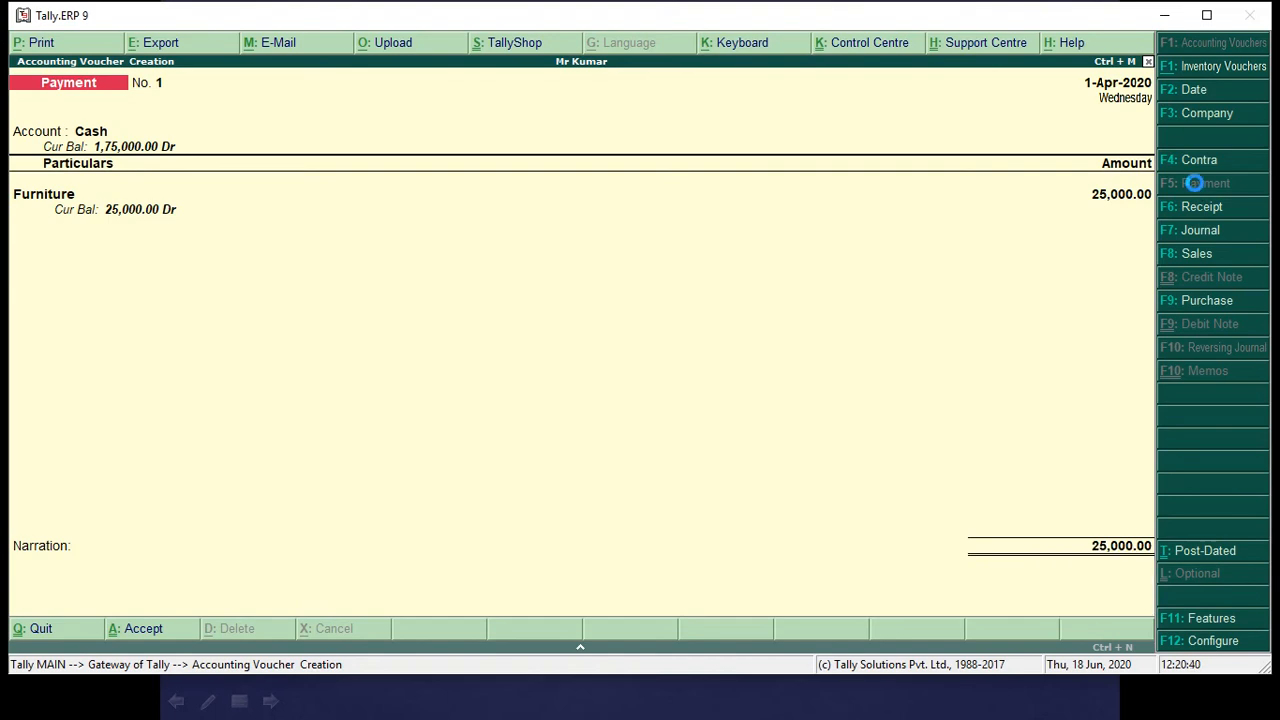
# Check the slide and start the next Payment voucher with Cash as the account and Computer as the particular.
pyautogui.hotkey('alt', 'Tab')
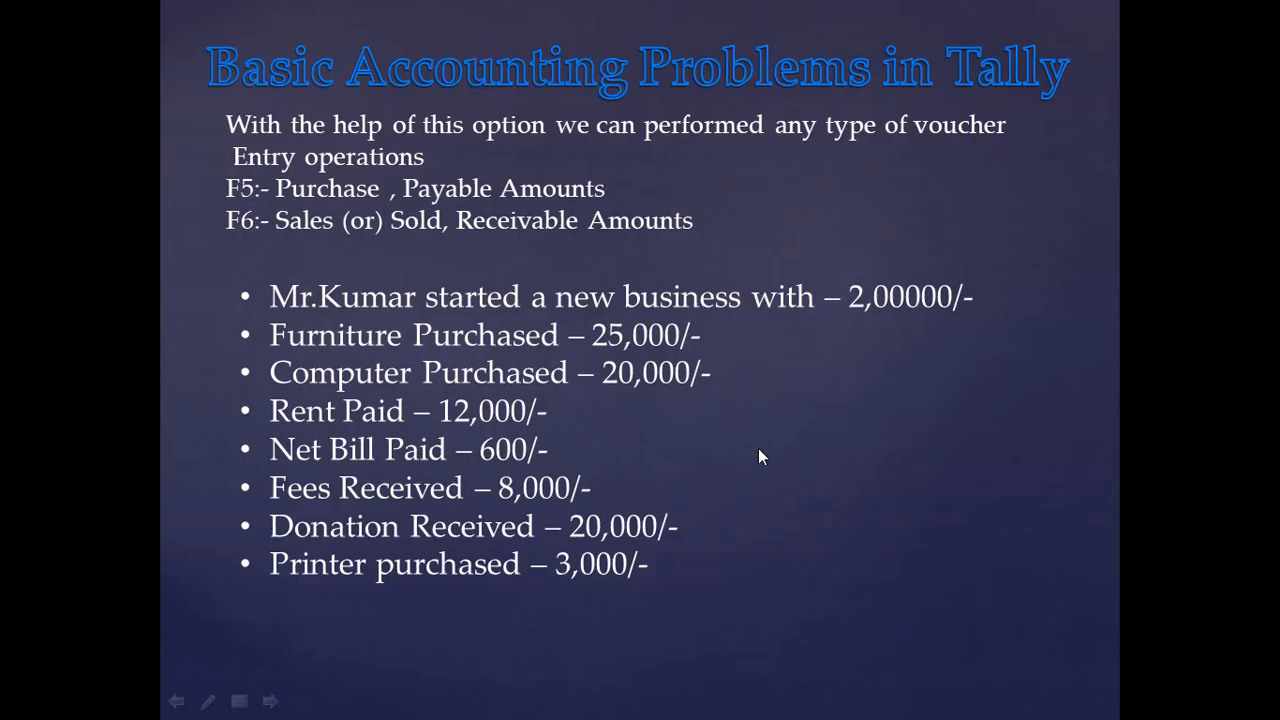
pyautogui.hotkey('alt', 'Tab')
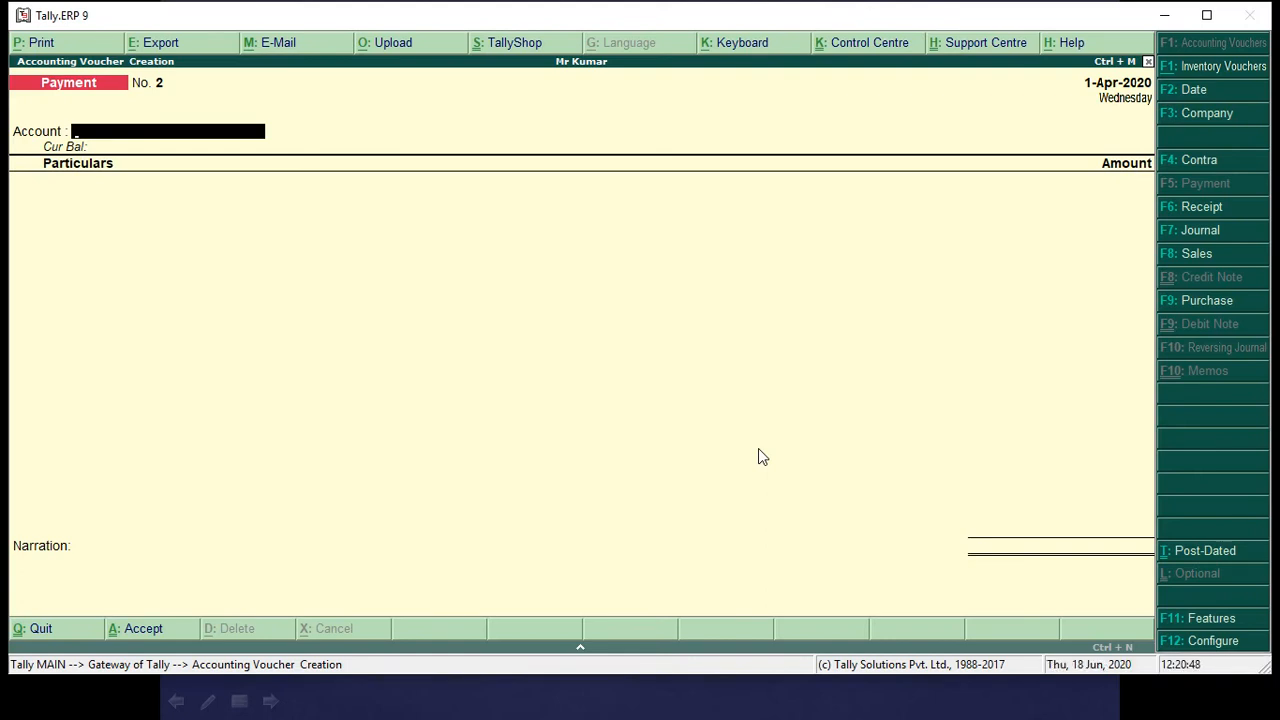
pyautogui.write('Cash')
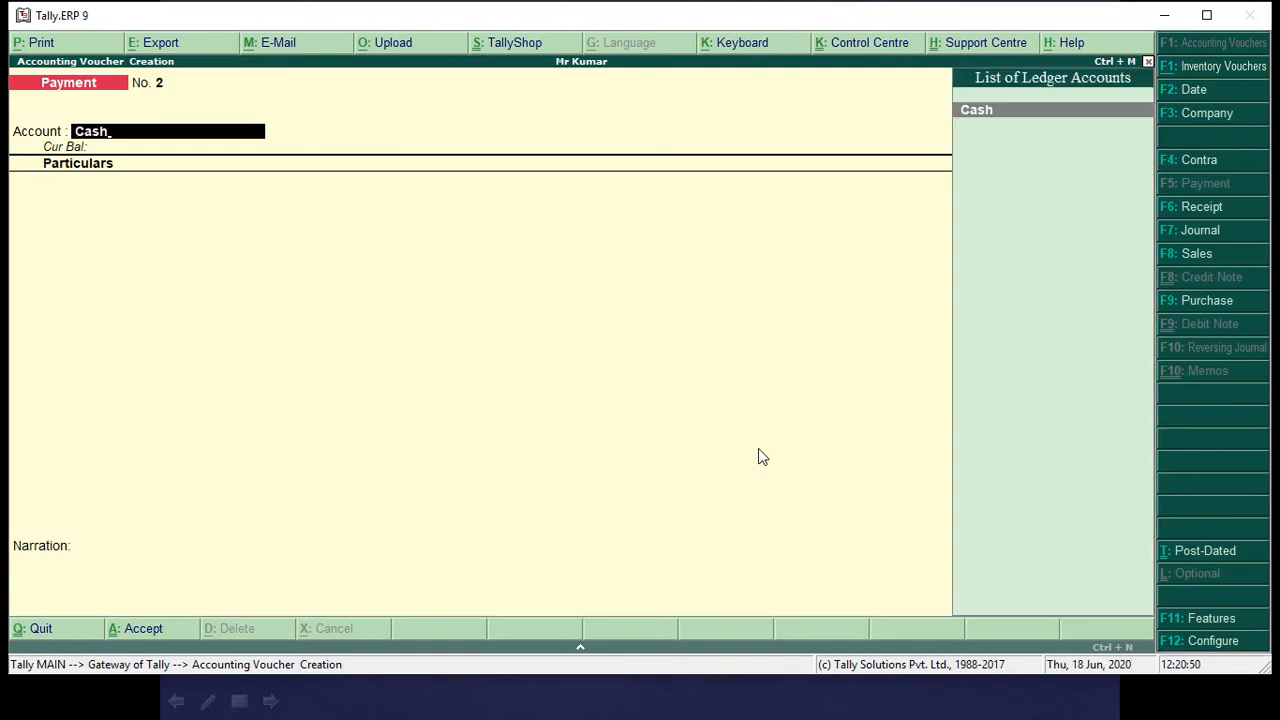
pyautogui.press('Return')
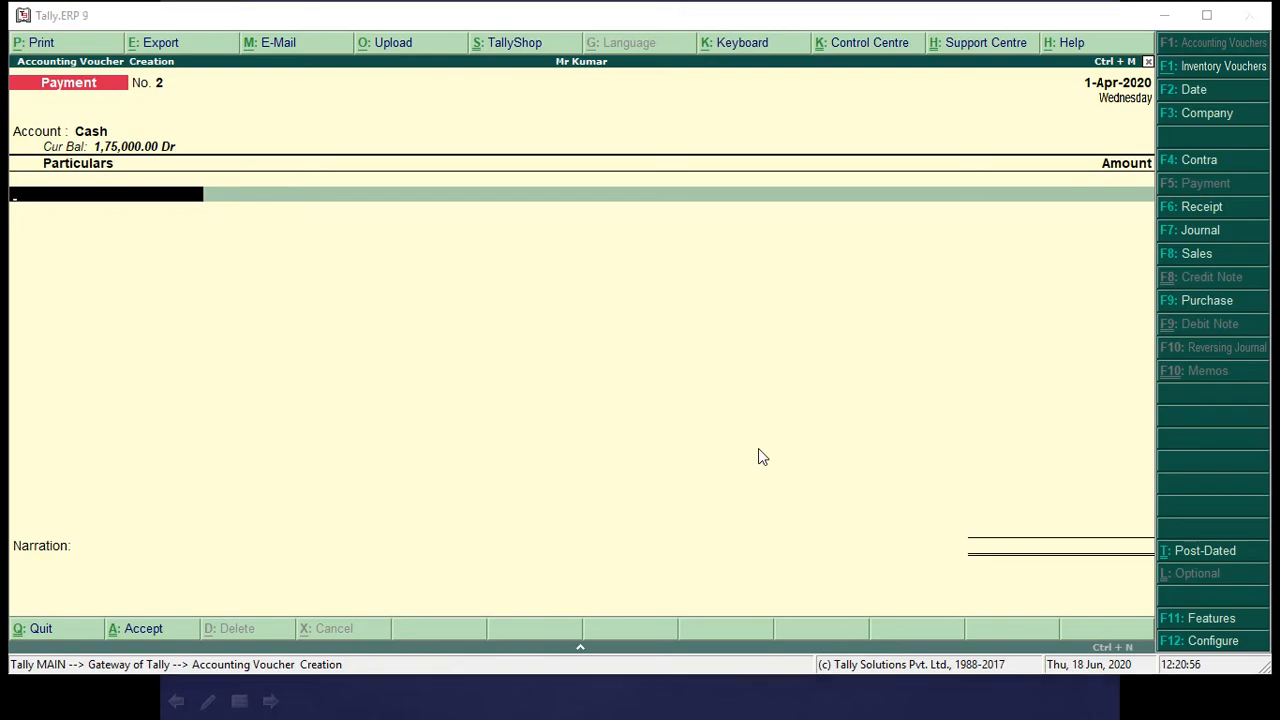
pyautogui.hotkey('alt', 'Tab')
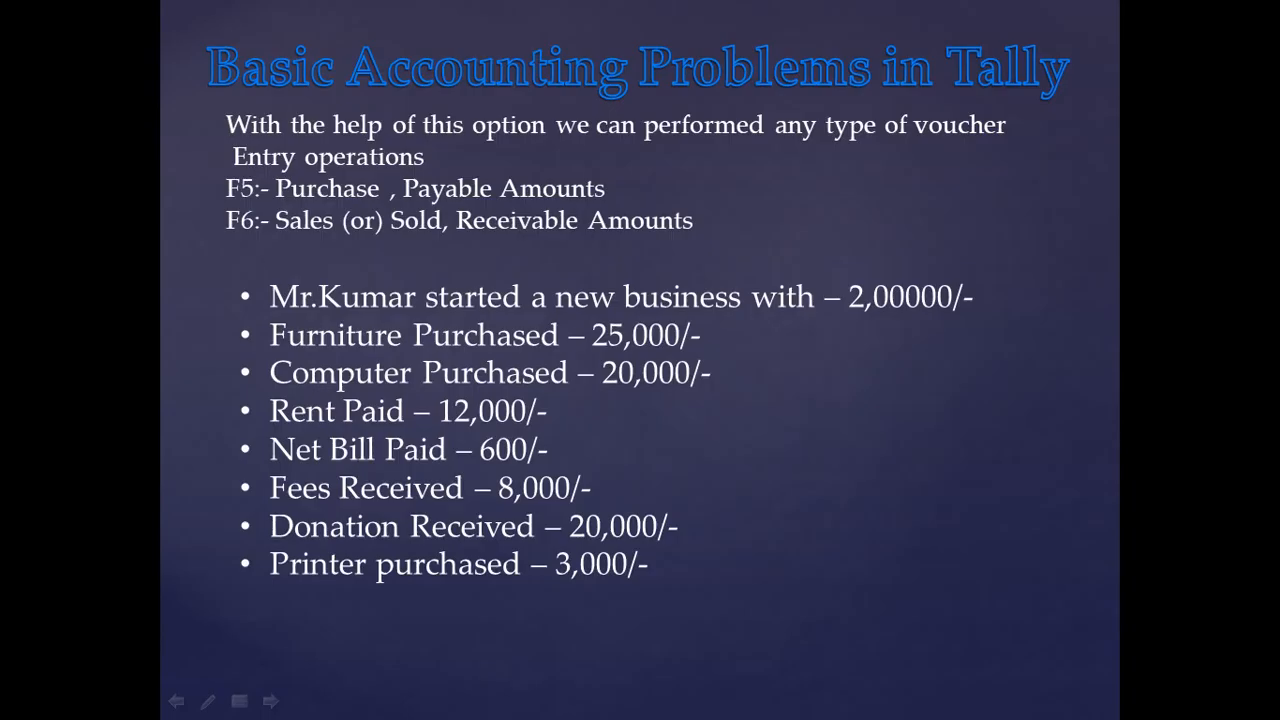
pyautogui.hotkey('alt', 'Tab')
pyautogui.write('Com')
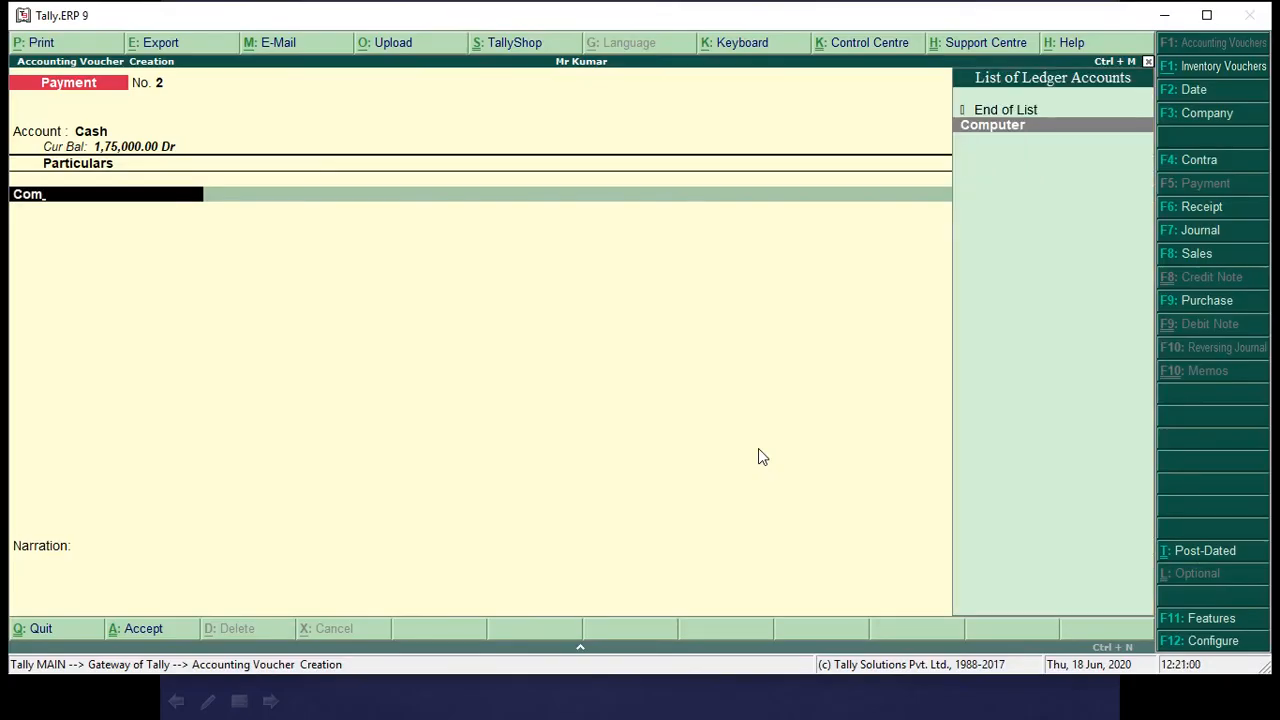
pyautogui.press('Return')
# Check the computer price on the slide, set the amount to 20,000, and accept the Payment voucher without a narration.
pyautogui.hotkey('alt', 'Tab')
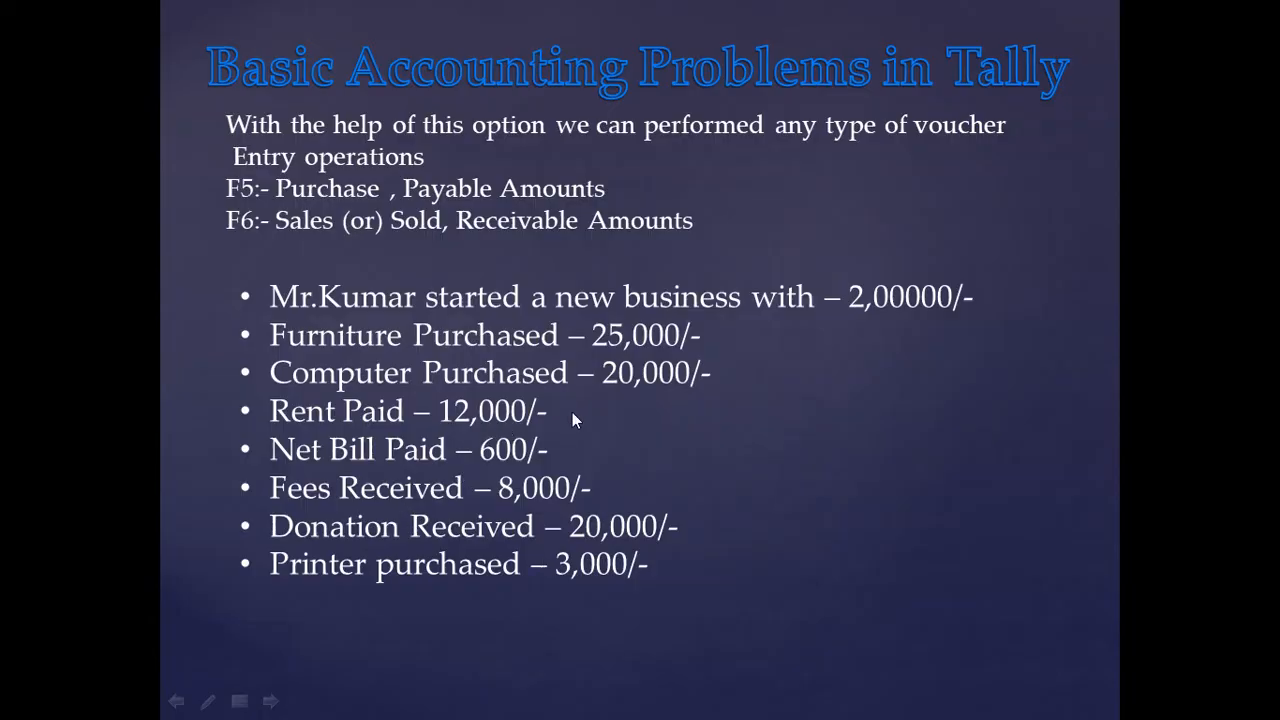
pyautogui.hotkey('alt', 'Tab')
pyautogui.write('20000')
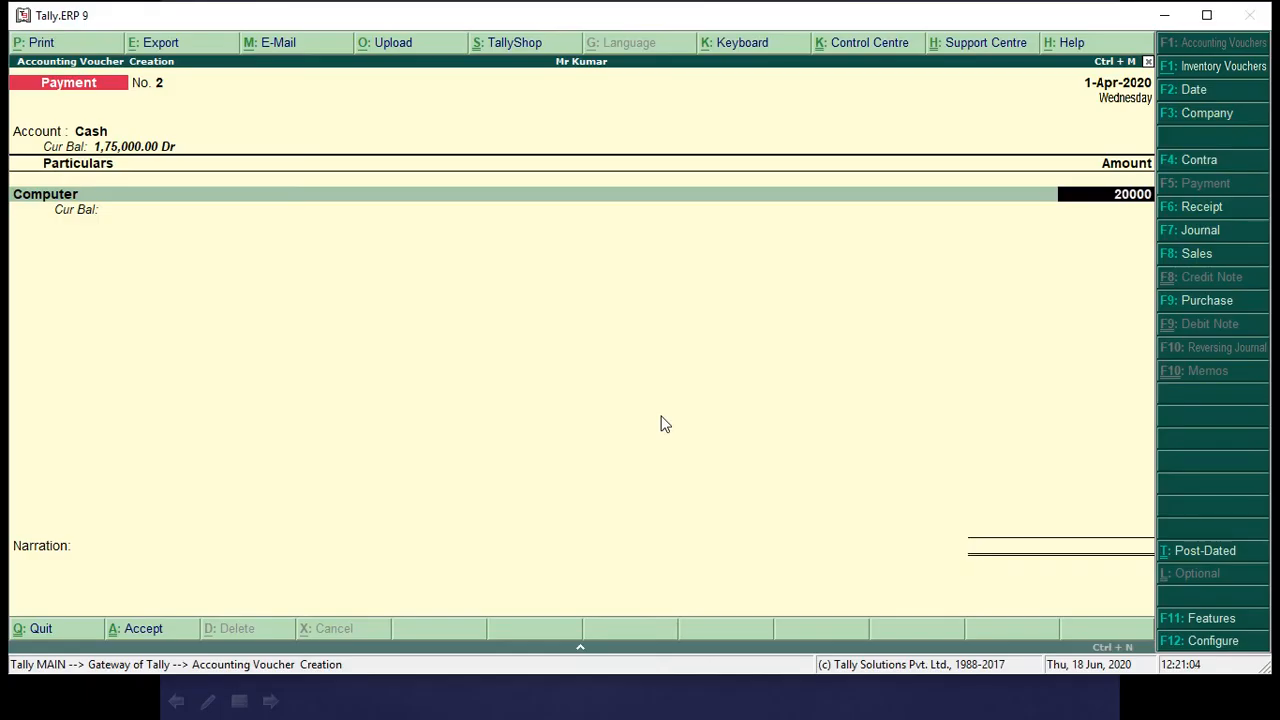
pyautogui.press('Return')
pyautogui.press('Return')
pyautogui.press('Return')
pyautogui.press('Return')
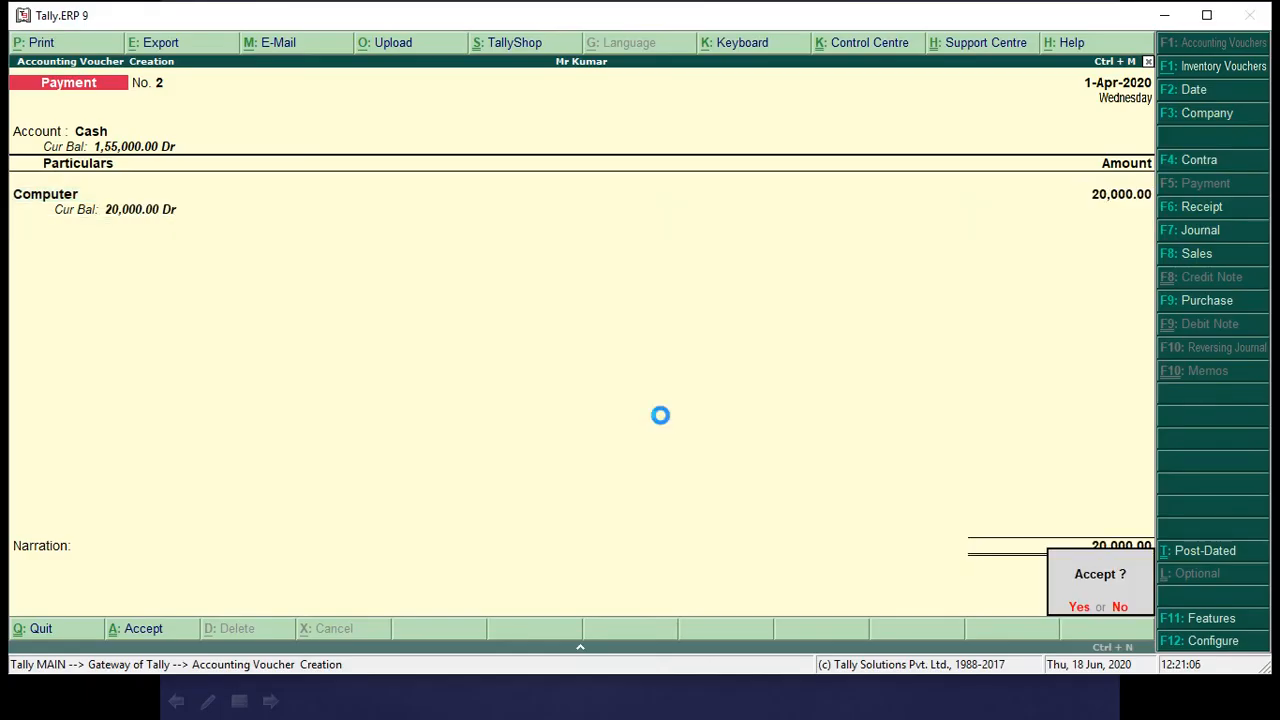
# Check the slide's rent entry and record a Payment voucher of 12,000 from Cash to the Rent Paid ledger, without a narration.
pyautogui.hotkey('alt', 'Tab')
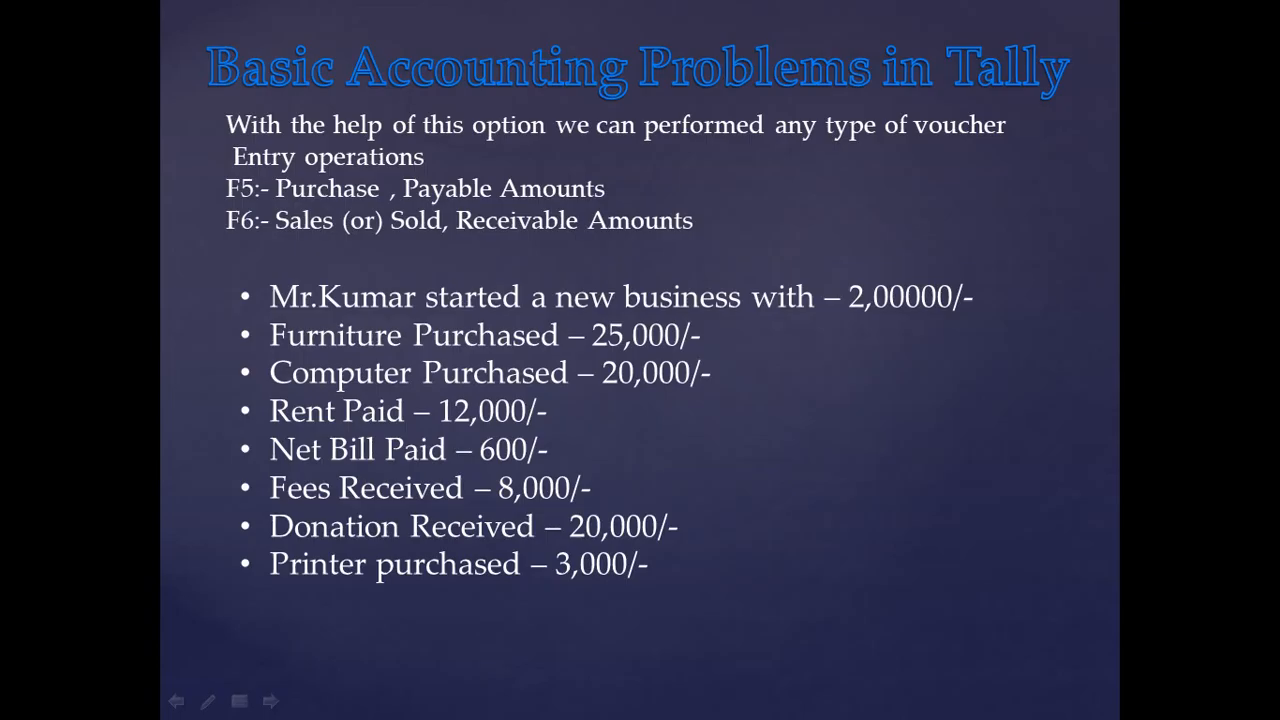
pyautogui.hotkey('alt', 'Tab')
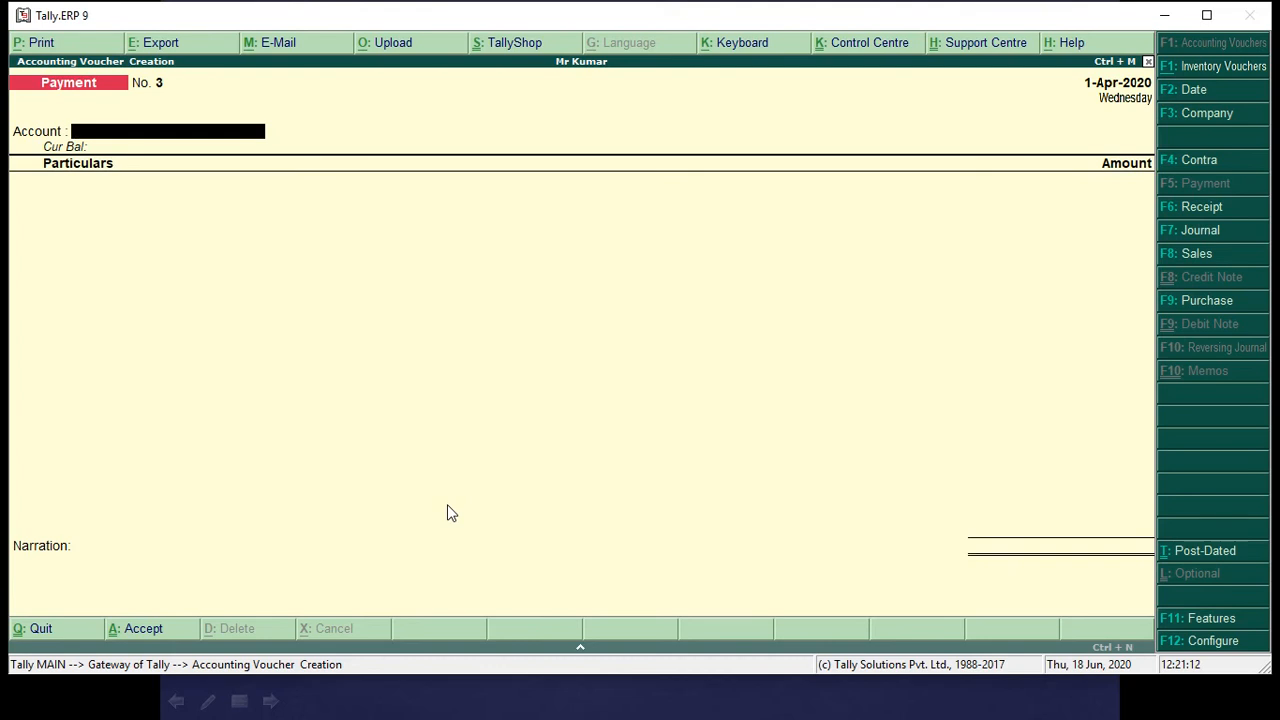
pyautogui.write('Cash')
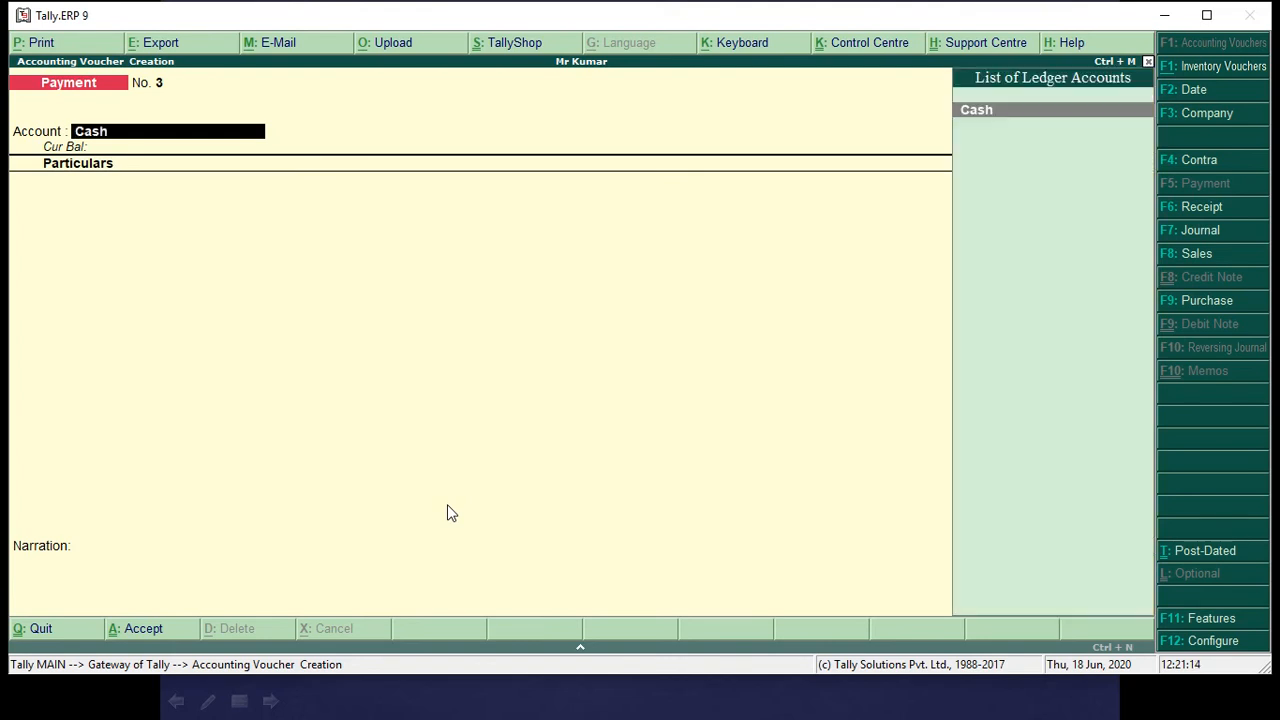
pyautogui.press('Return')
pyautogui.write('Re')
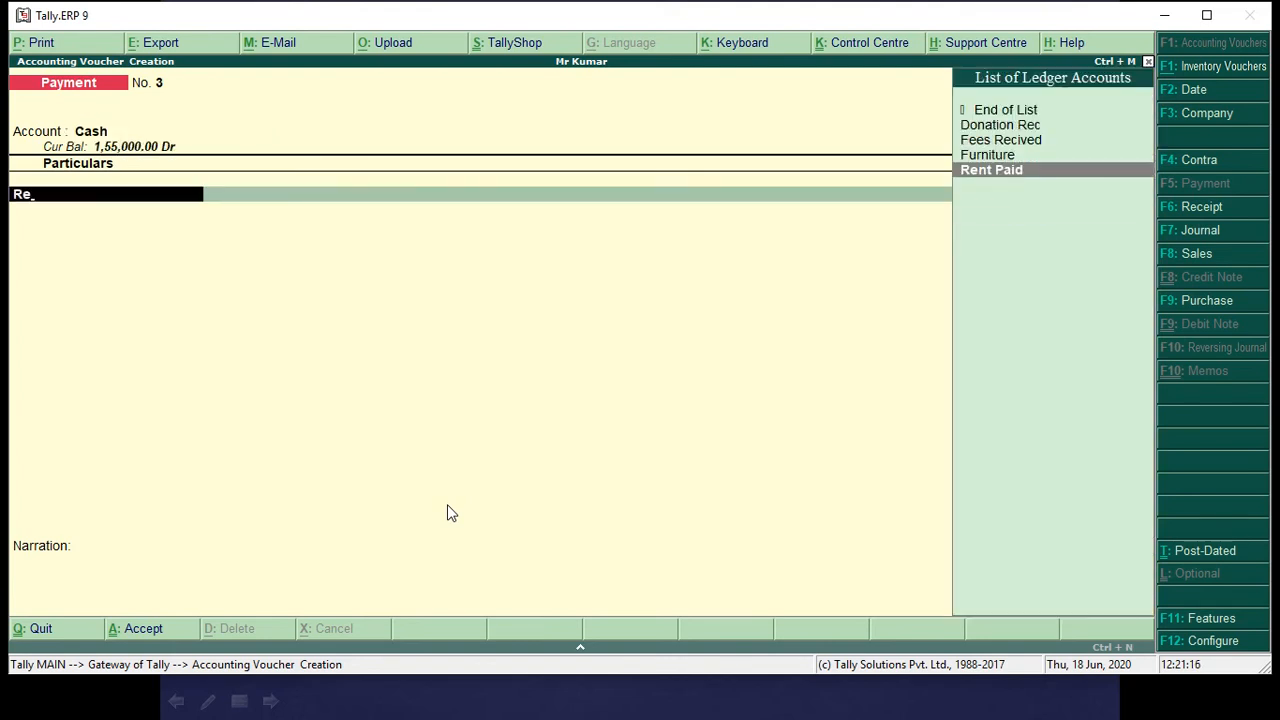
pyautogui.press('Return')
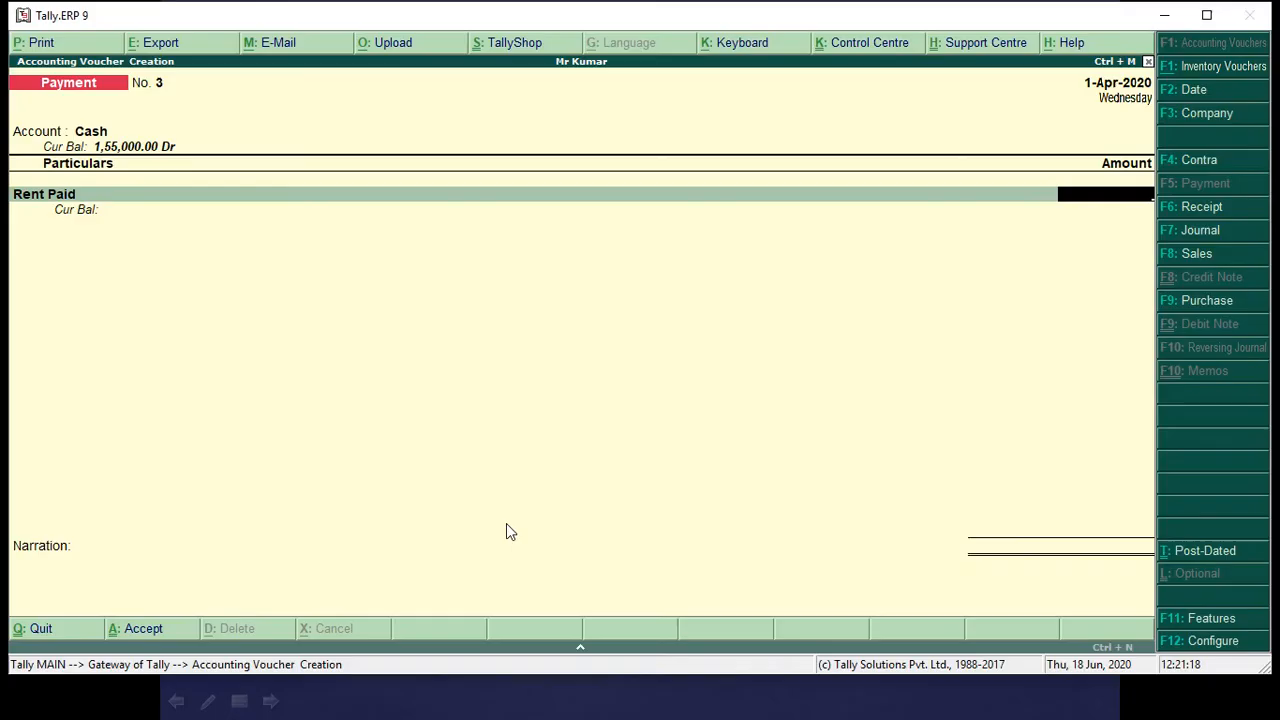
pyautogui.write('12000')
pyautogui.press('Return')
pyautogui.press('Return')
pyautogui.press('Return')
pyautogui.press('Return')
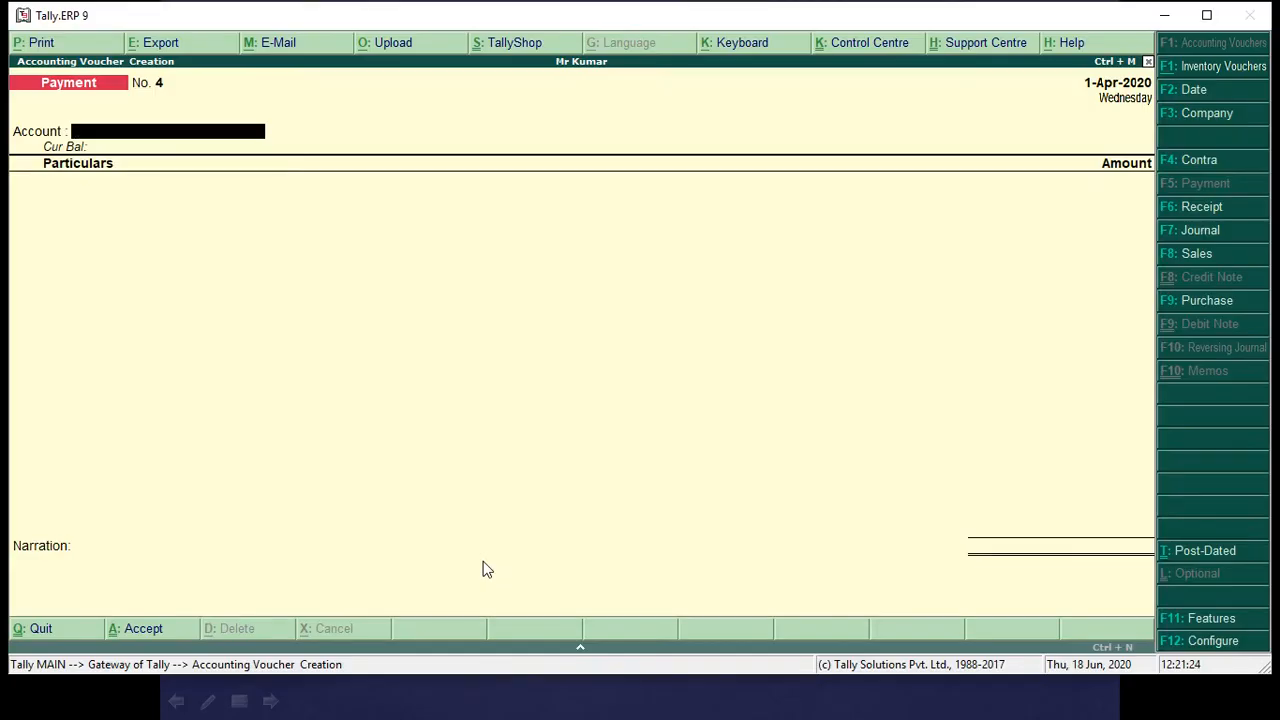
# Record a Payment voucher of 600 from Cash to the Net Bill Paid ledger, checking the amount on the slide and leaving the narration empty.
pyautogui.write('Cash')
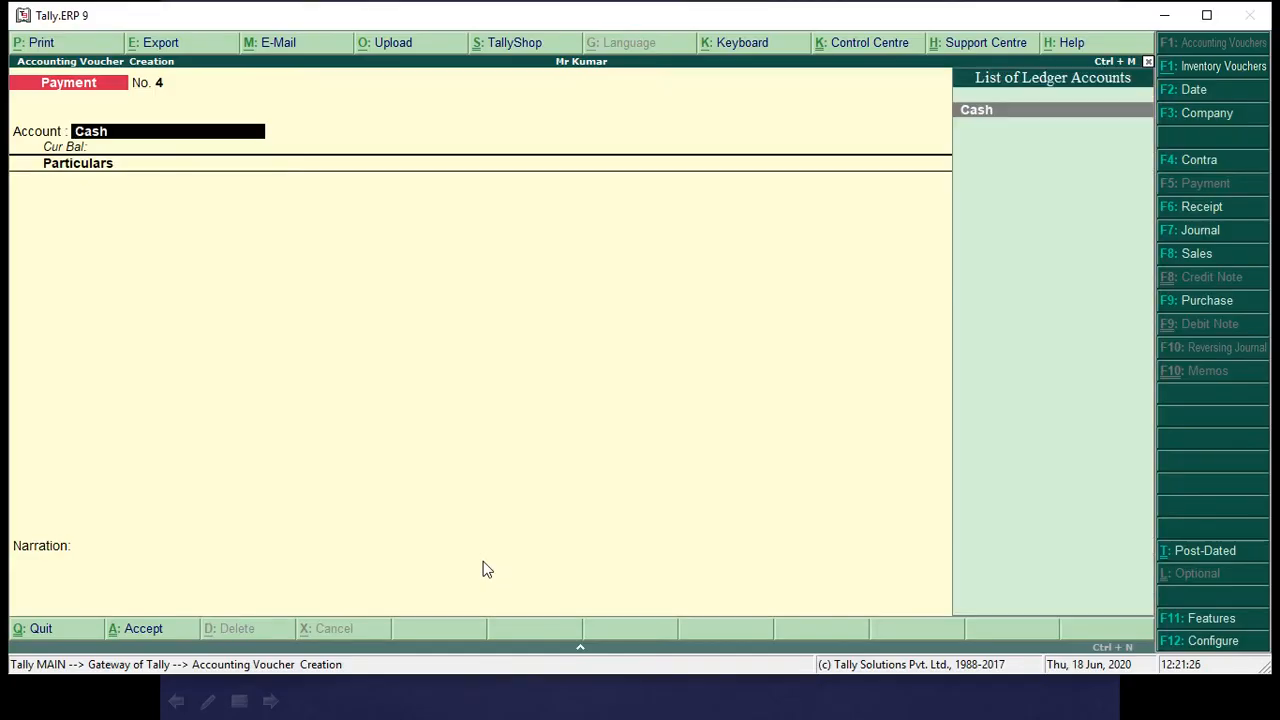
pyautogui.press('Return')
pyautogui.write('net')
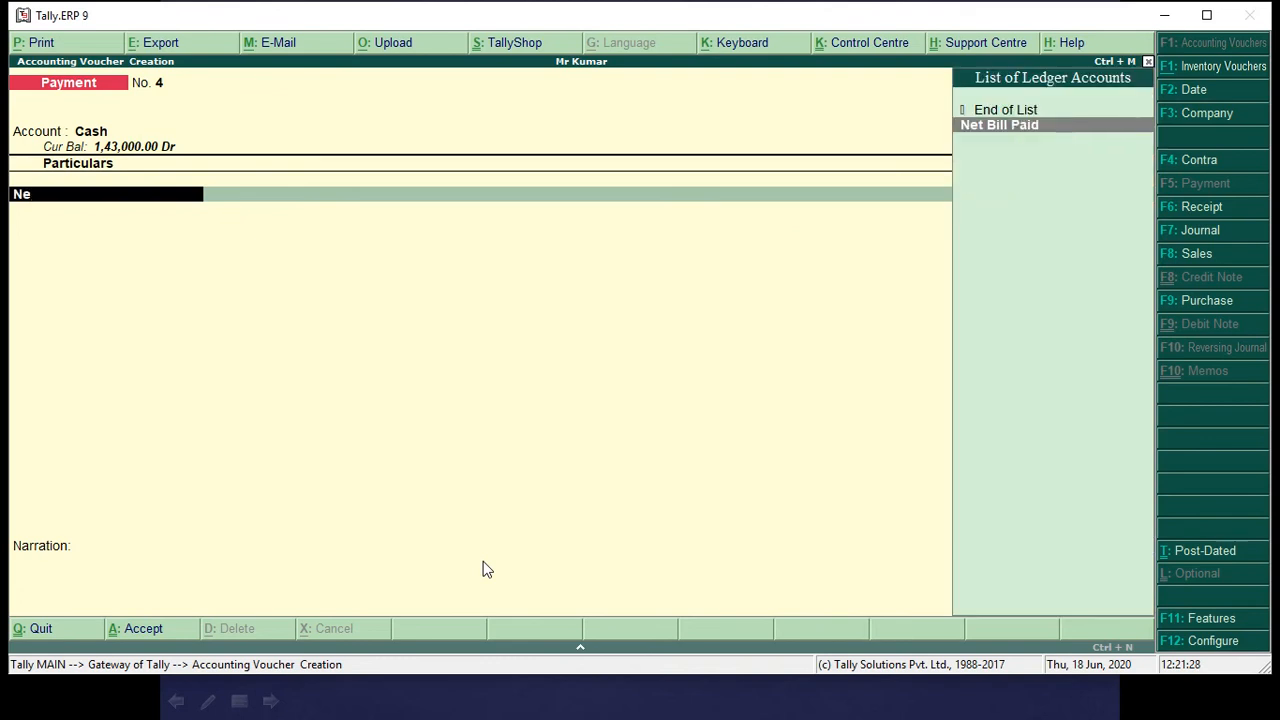
pyautogui.press('Return')
pyautogui.hotkey('alt', 'Tab')
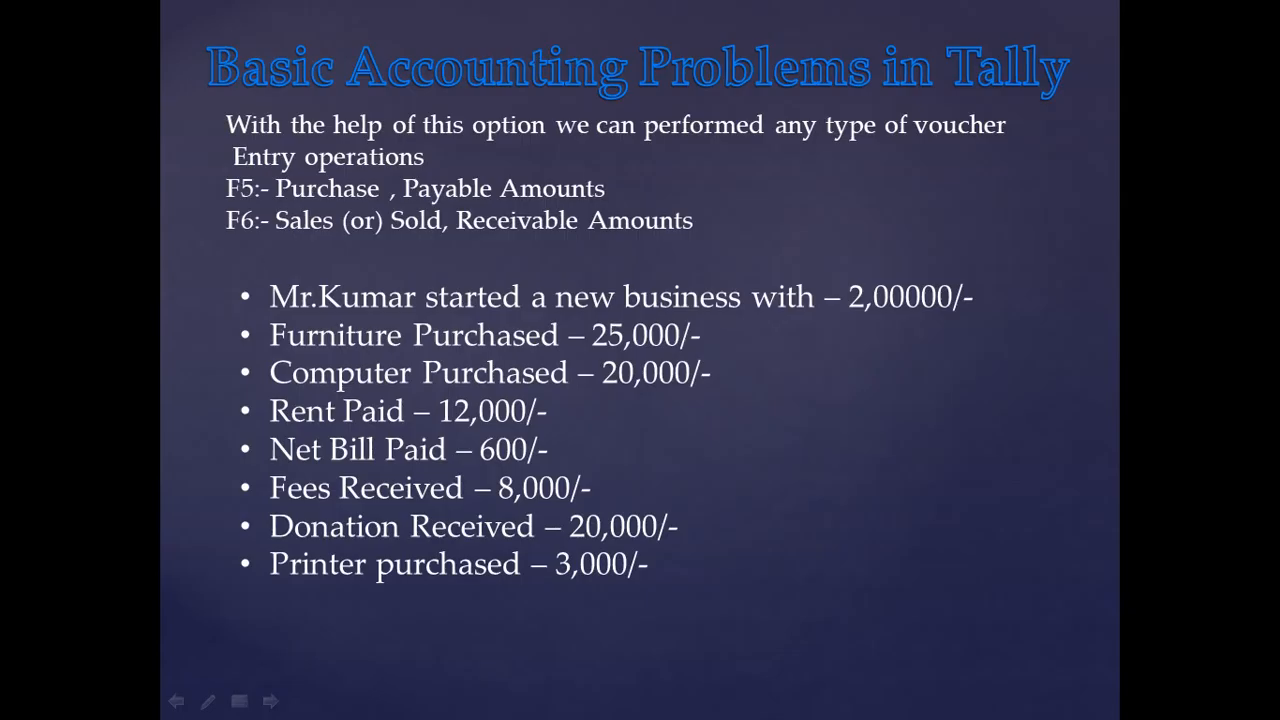
pyautogui.hotkey('alt', 'Tab')
pyautogui.write('600')
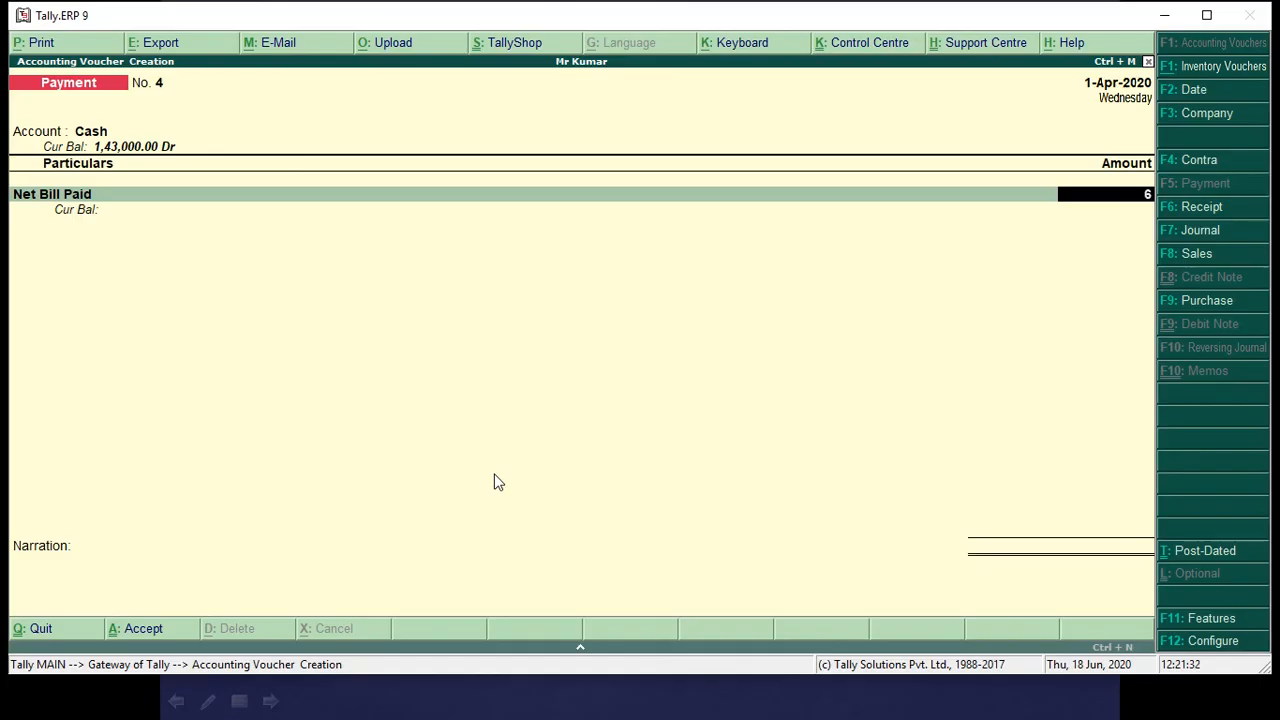
pyautogui.press('Return')
# Accept the pending Net Bill Paid voucher, then check the slide and start a Receipt voucher with Cash as the account.
pyautogui.press('Return')
pyautogui.press('Return')
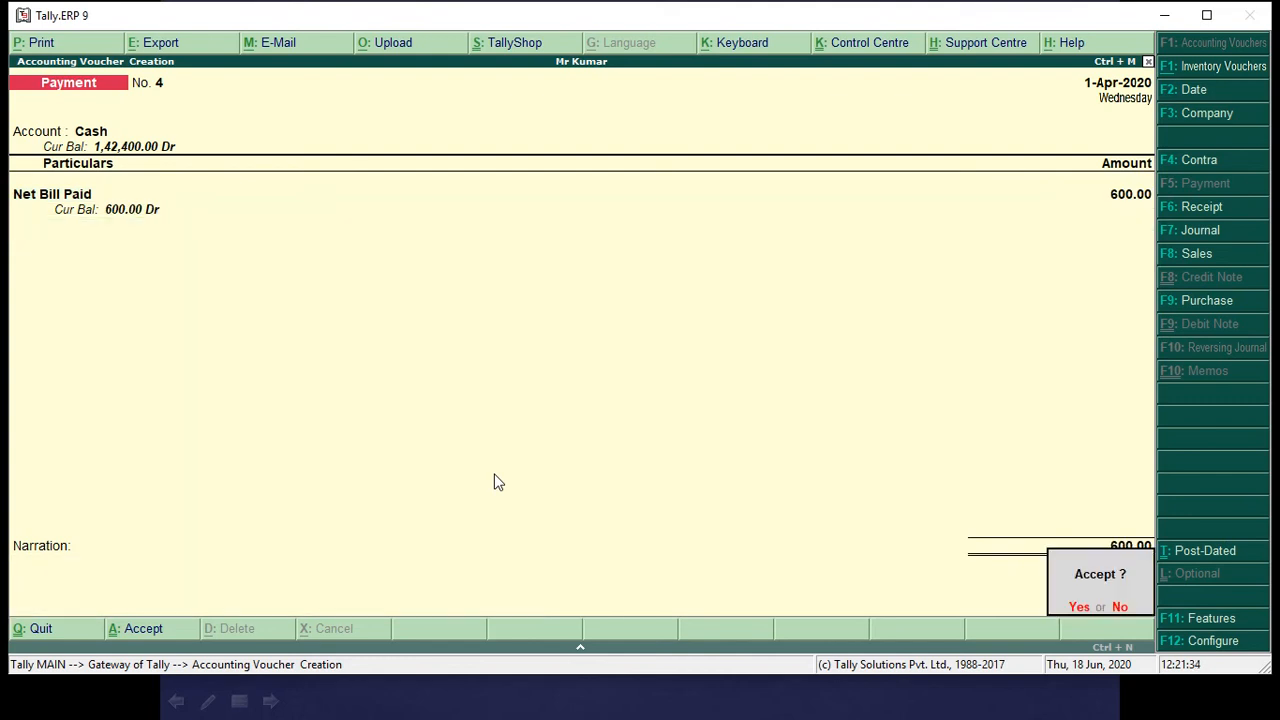
pyautogui.press('Return')
pyautogui.hotkey('alt', 'Tab')
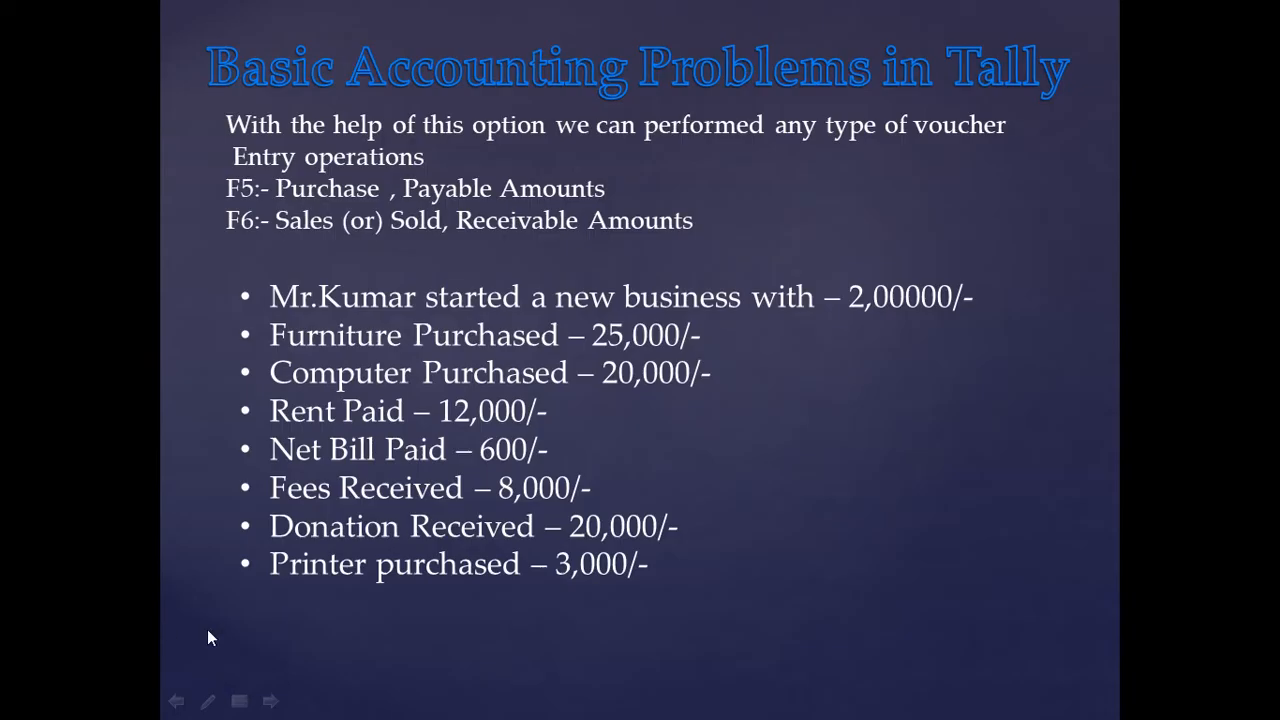
pyautogui.hotkey('alt', 'Tab')
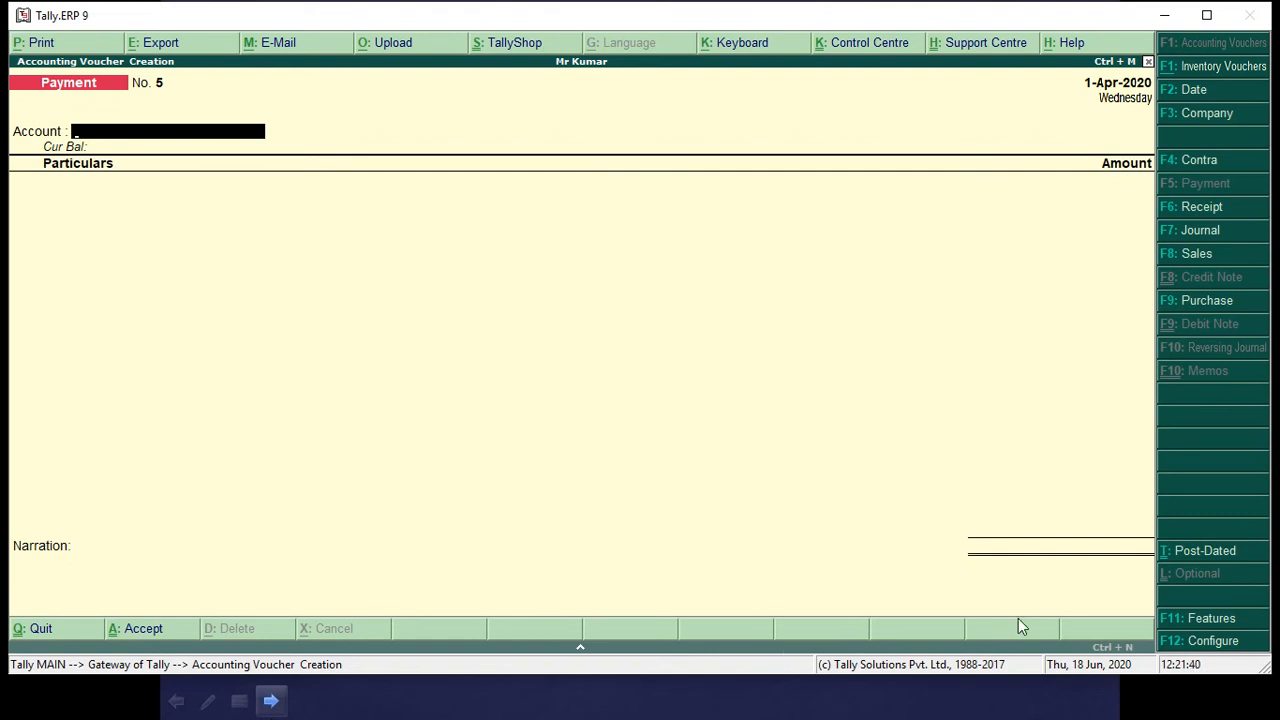
pyautogui.click(1214, 207)
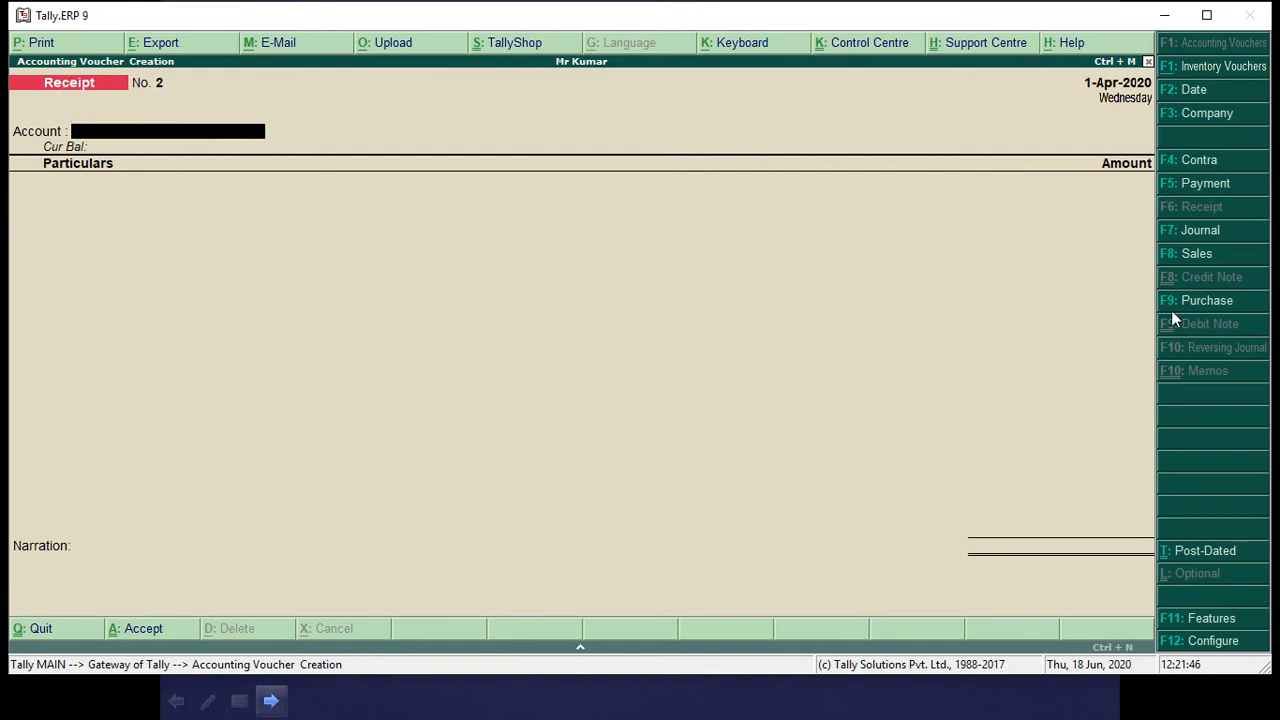
pyautogui.click(1206, 183)
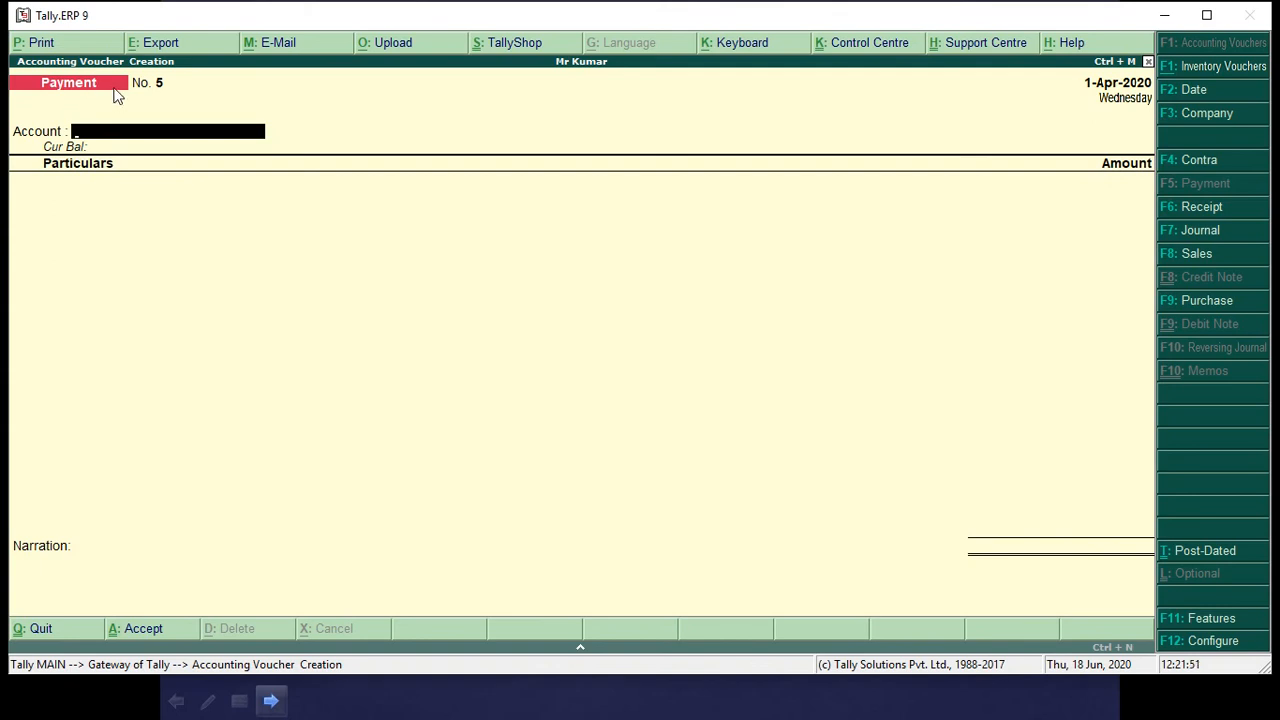
pyautogui.click(1195, 210)
pyautogui.write('Ca')
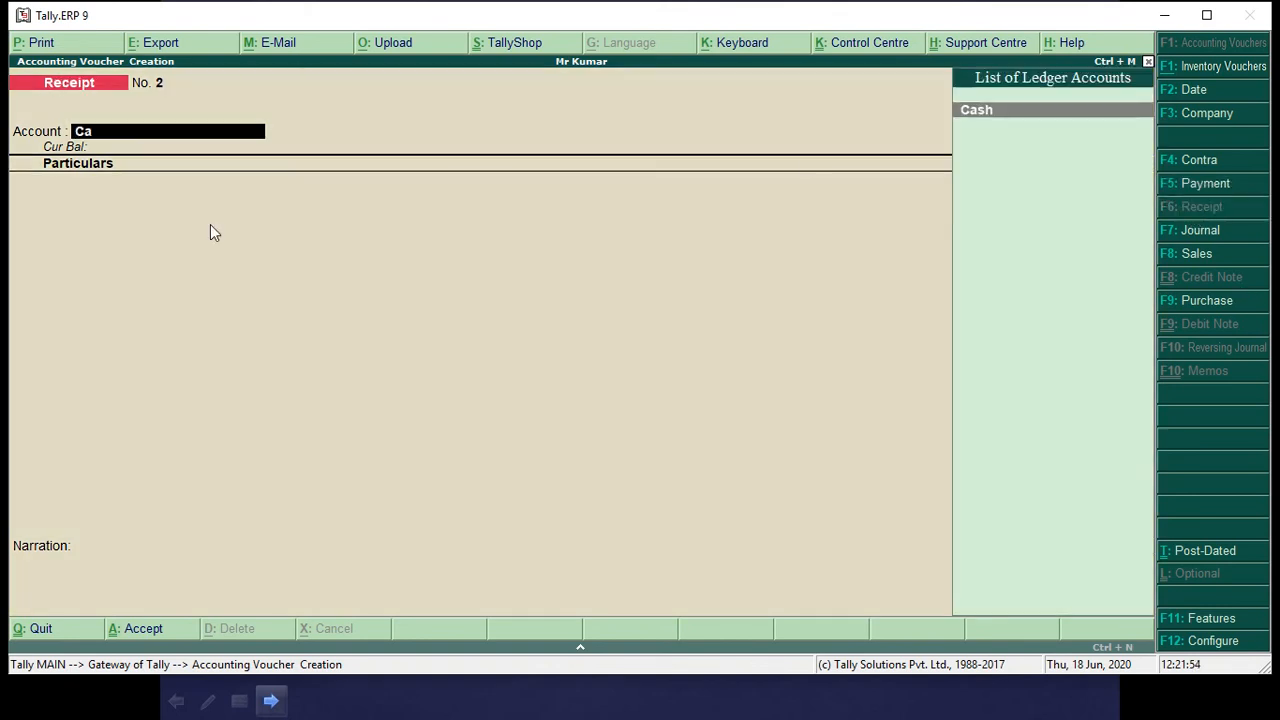
pyautogui.press('Return')
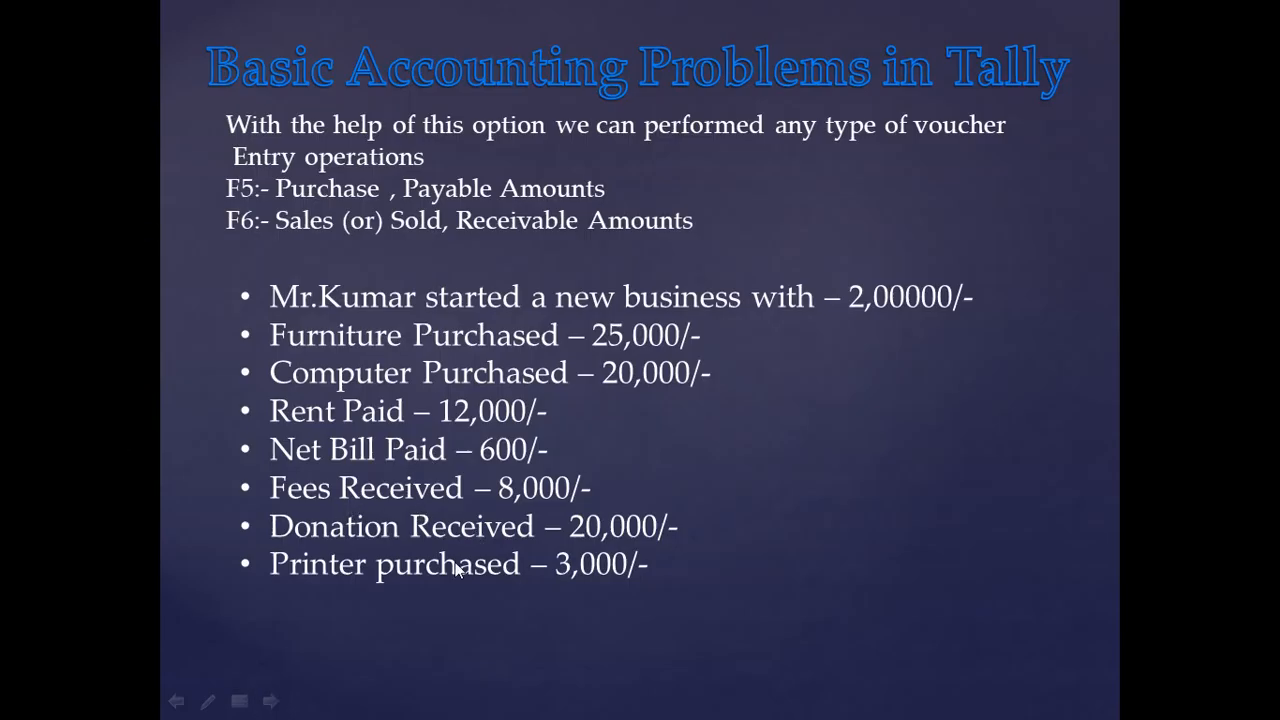
# Enter 8,000 against the Fees Recived ledger, checking the amount on the slide, and accept the Receipt voucher without a narration.
pyautogui.hotkey('alt', 'Tab')
pyautogui.write('Fee')
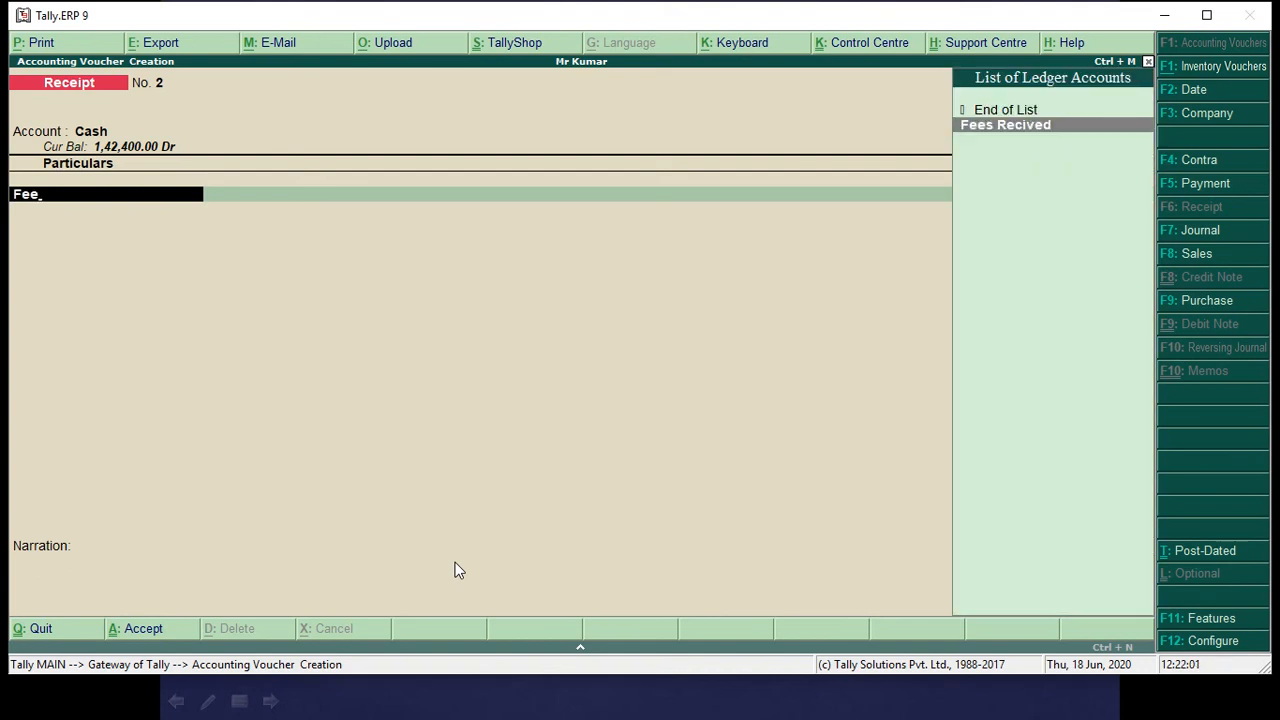
pyautogui.press('Return')
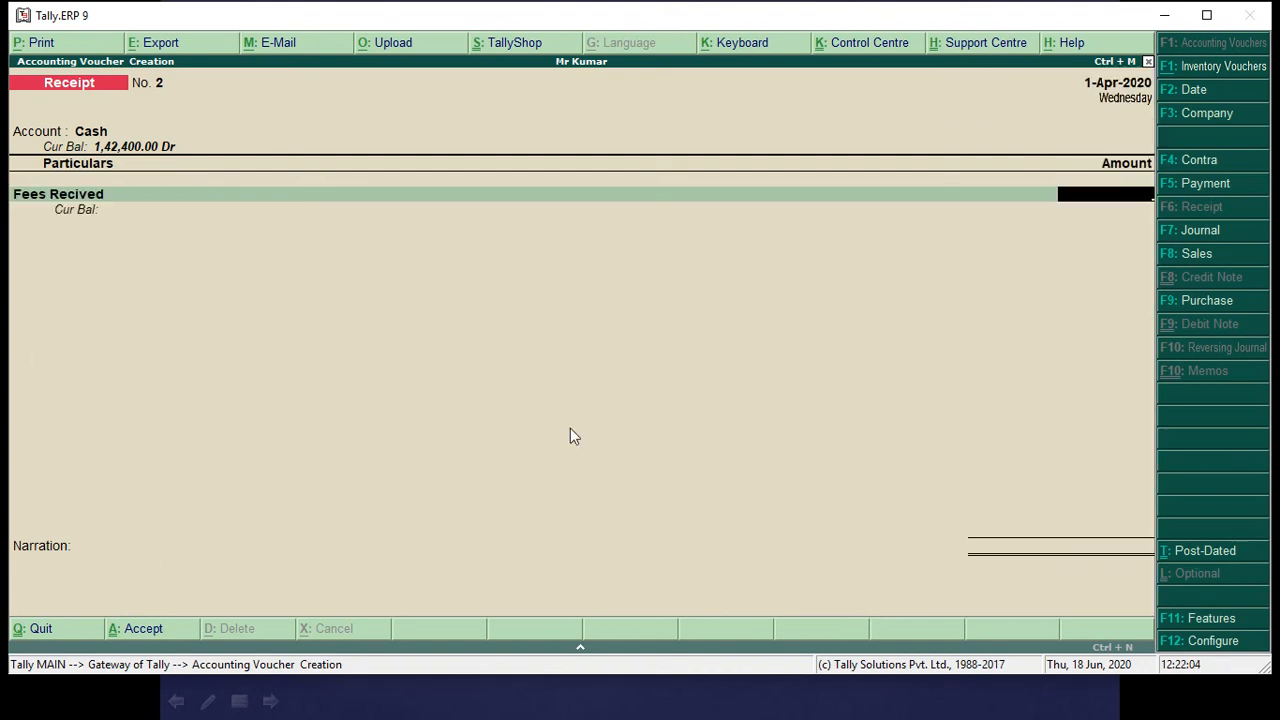
pyautogui.hotkey('alt', 'Tab')
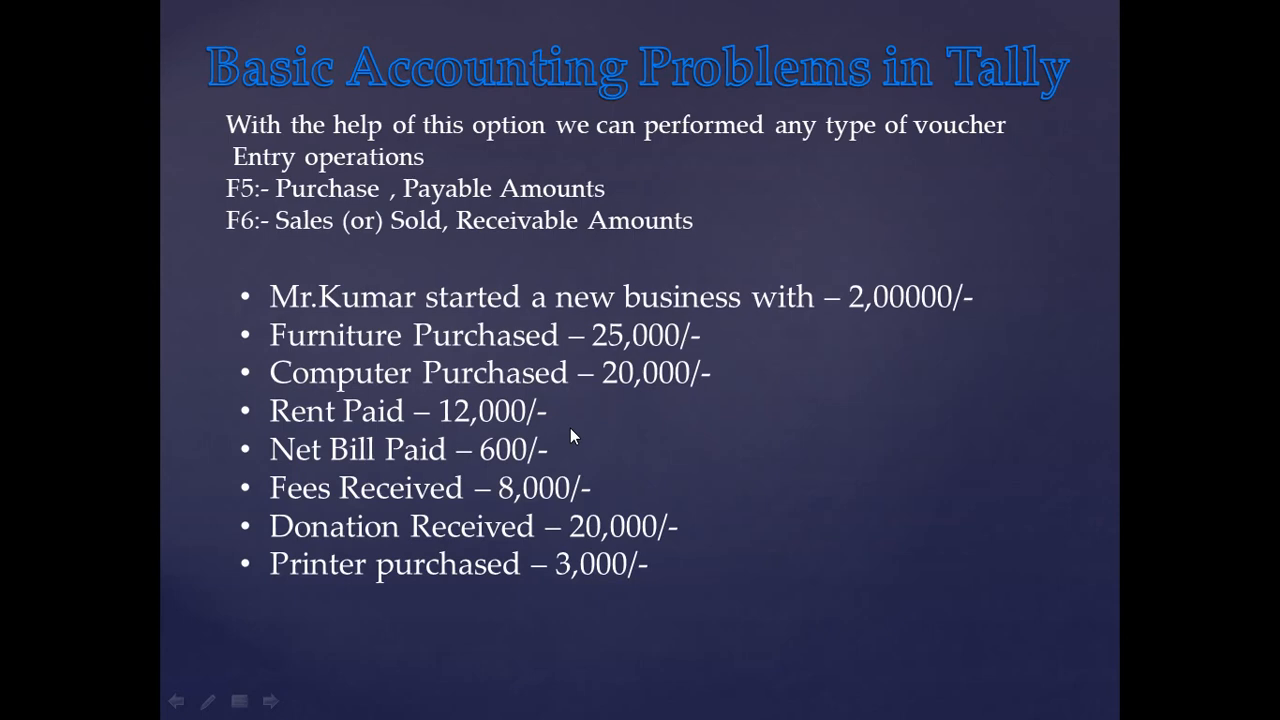
pyautogui.hotkey('alt', 'Tab')
pyautogui.write('8000')
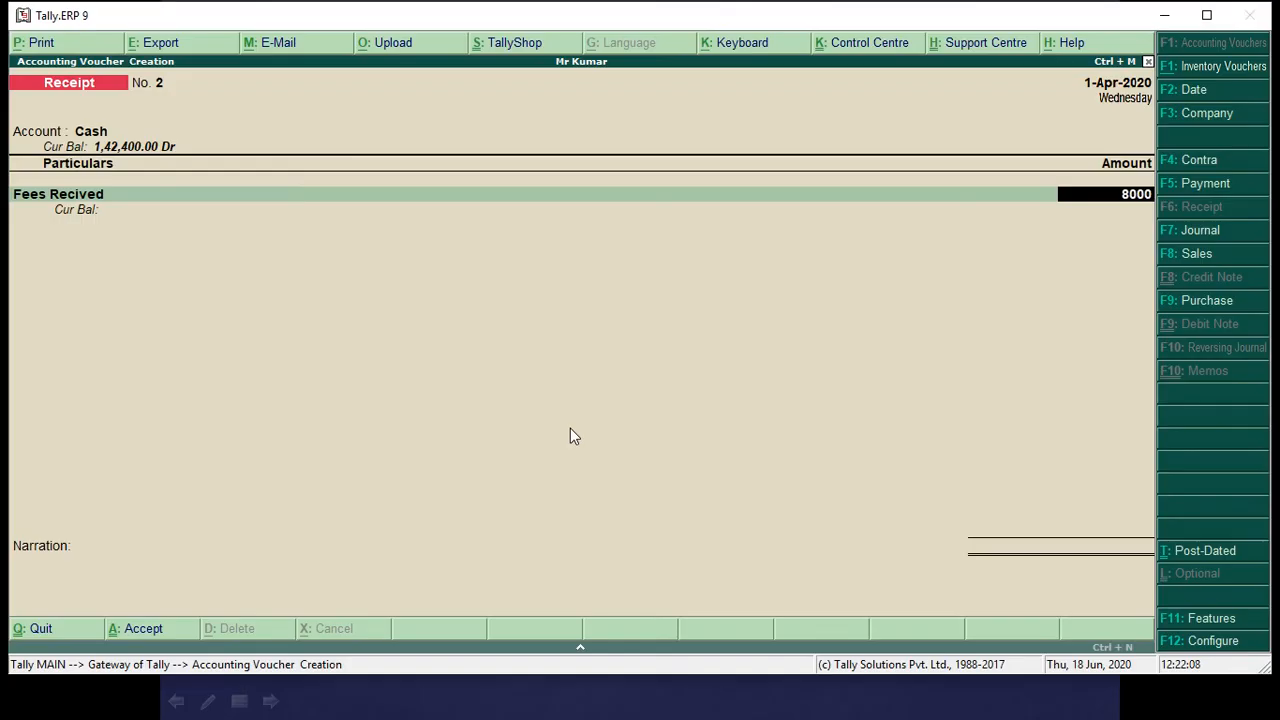
pyautogui.press('Return')
pyautogui.press('Return')
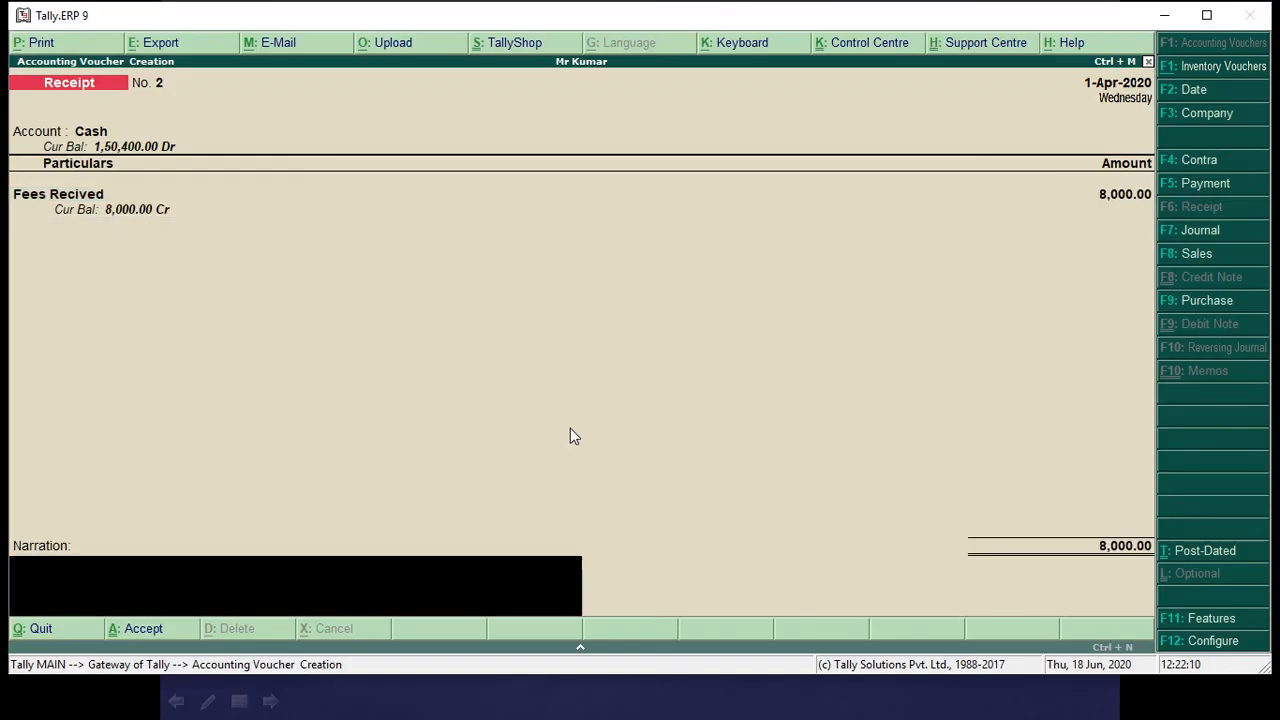
pyautogui.press('Return')
# Check the slide's donation entry and record a Receipt voucher of 20,000 into Cash from the Donation Rec ledger, without a narration.
pyautogui.hotkey('alt', 'Tab')
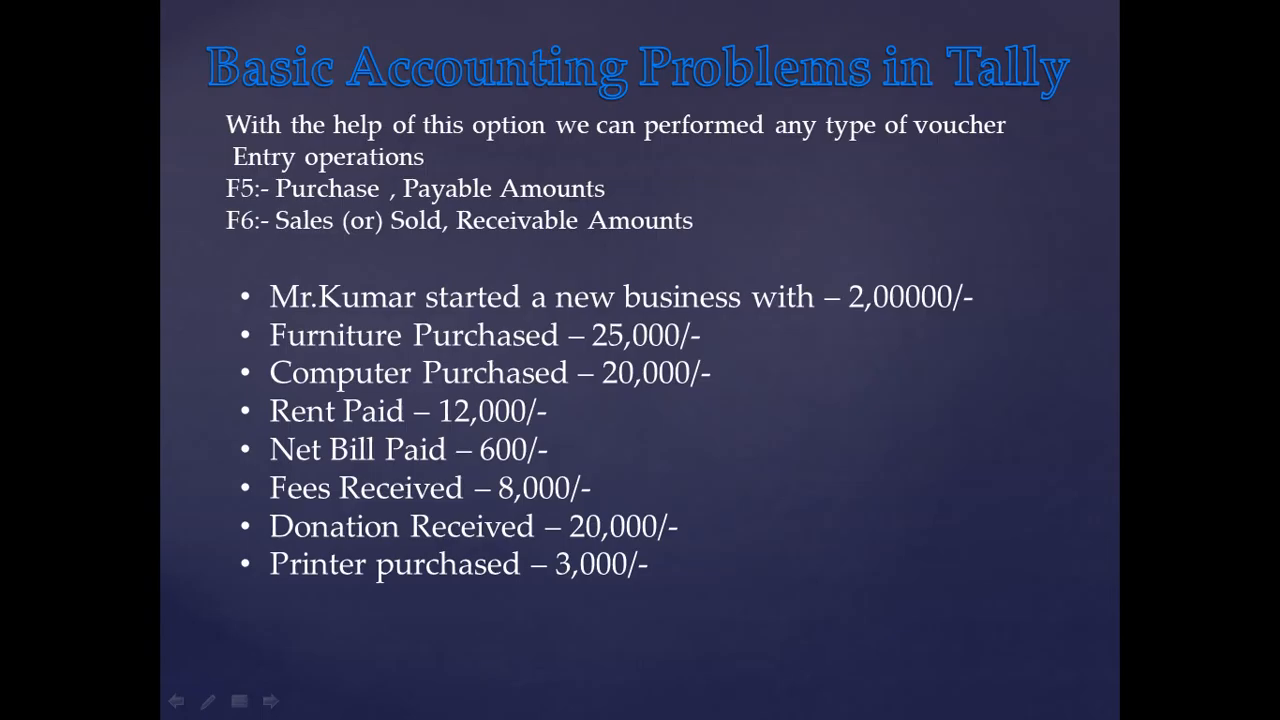
pyautogui.hotkey('alt', 'Tab')
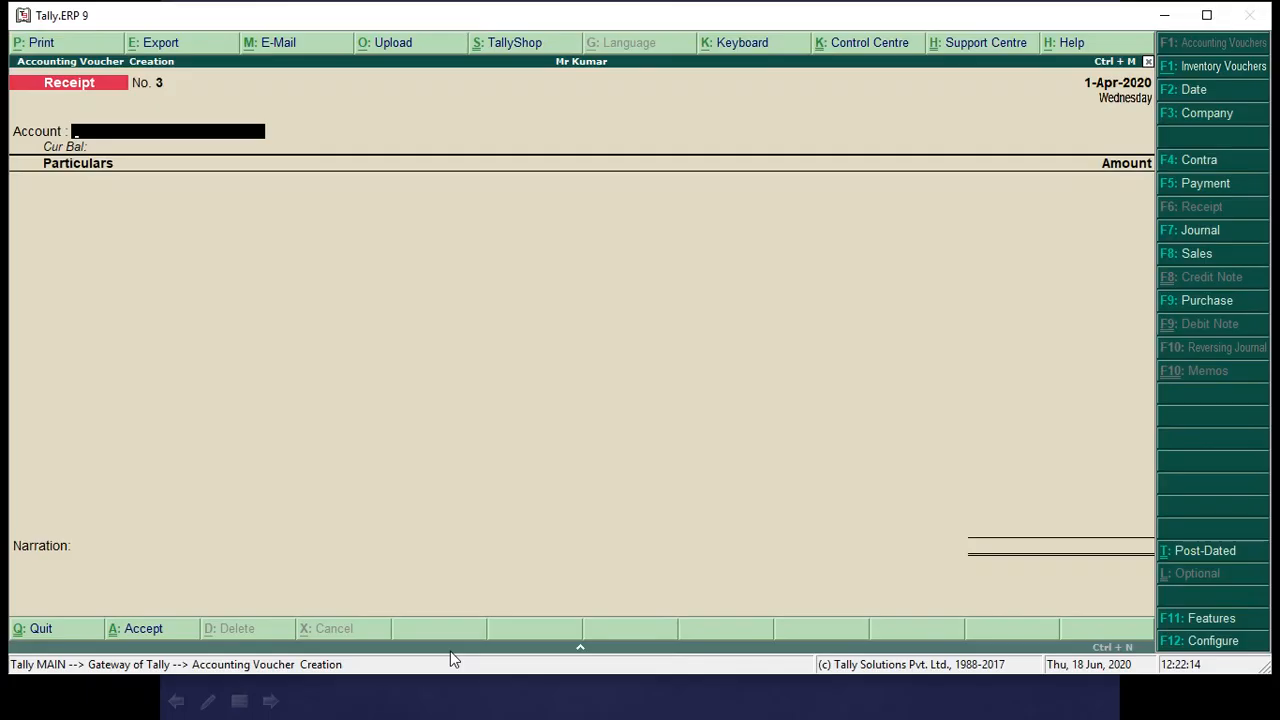
pyautogui.write('Ca')
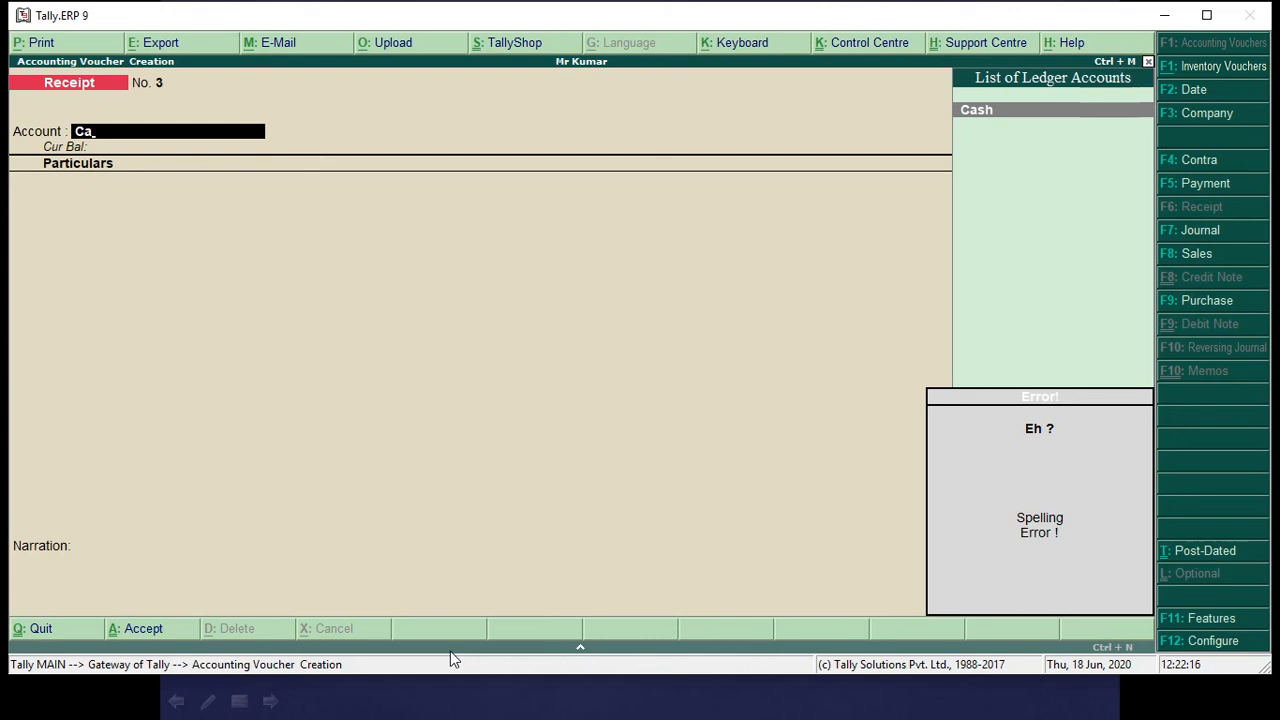
pyautogui.press('Return')
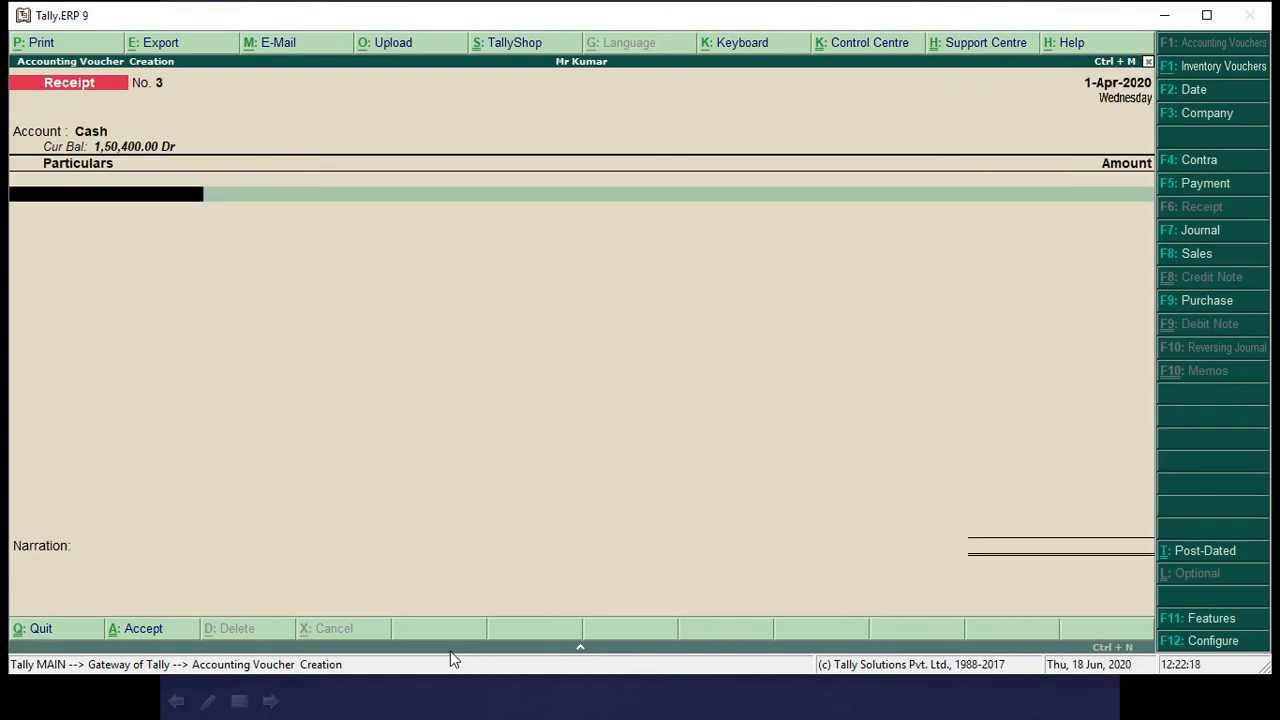
pyautogui.write('Do')
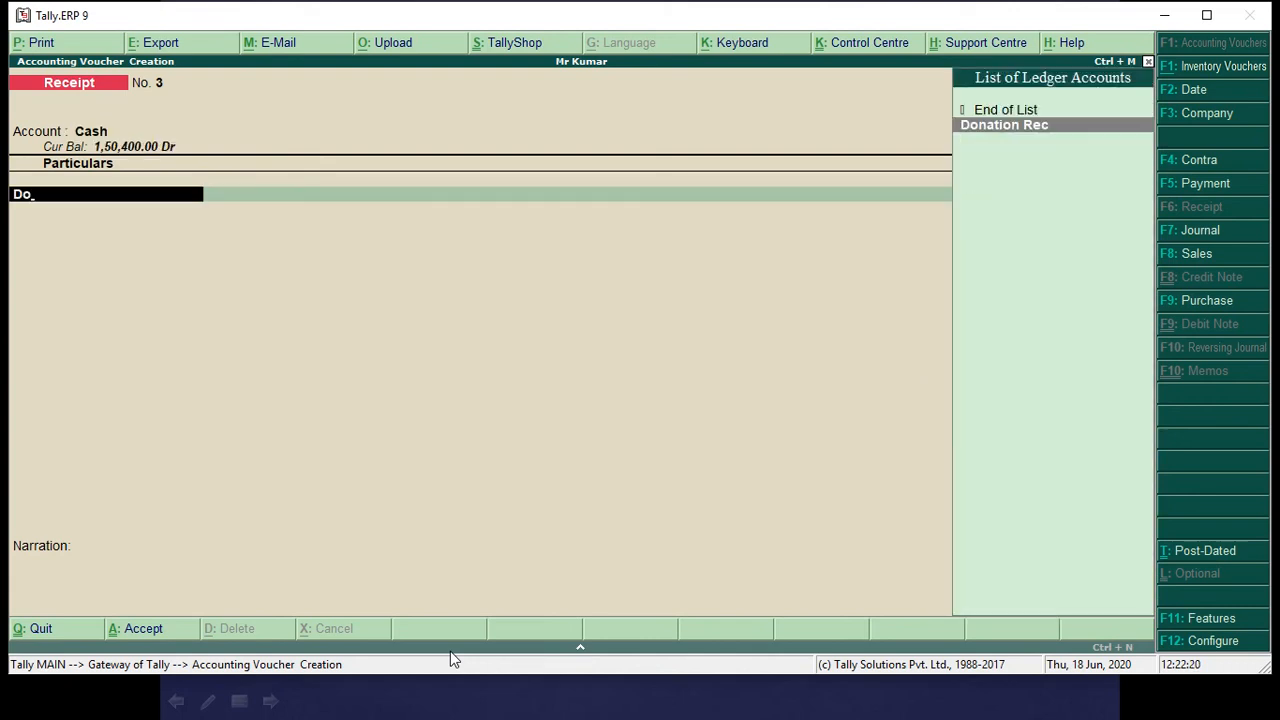
pyautogui.press('Return')
pyautogui.click(304, 701)
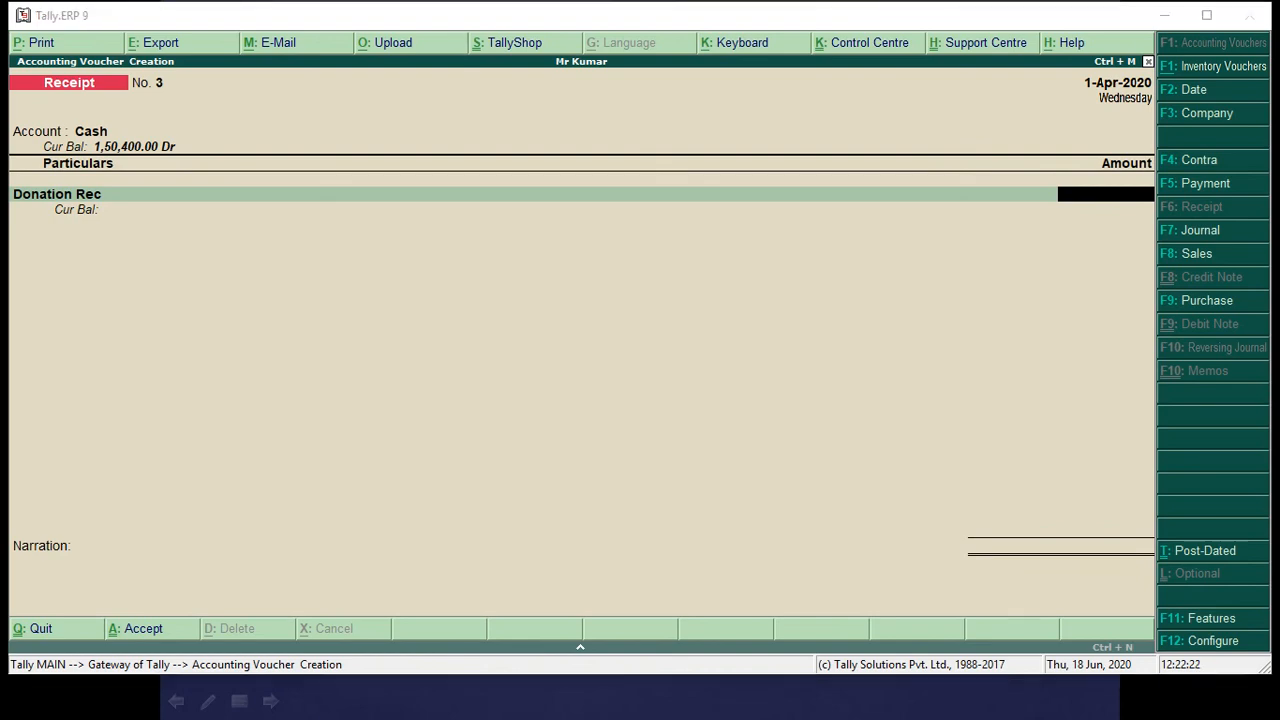
pyautogui.hotkey('alt', 'Tab')
pyautogui.write('20000')
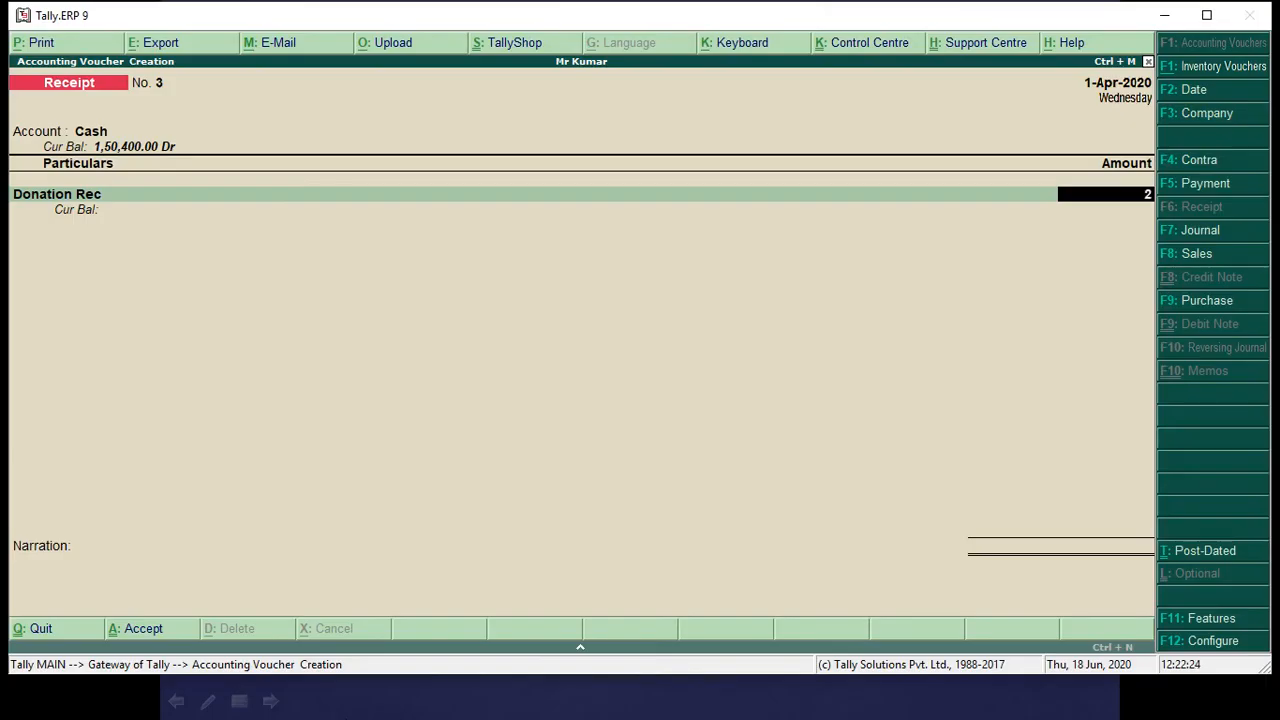
pyautogui.press('Return')
pyautogui.press('Return')
pyautogui.press('Return')
pyautogui.press('Return')
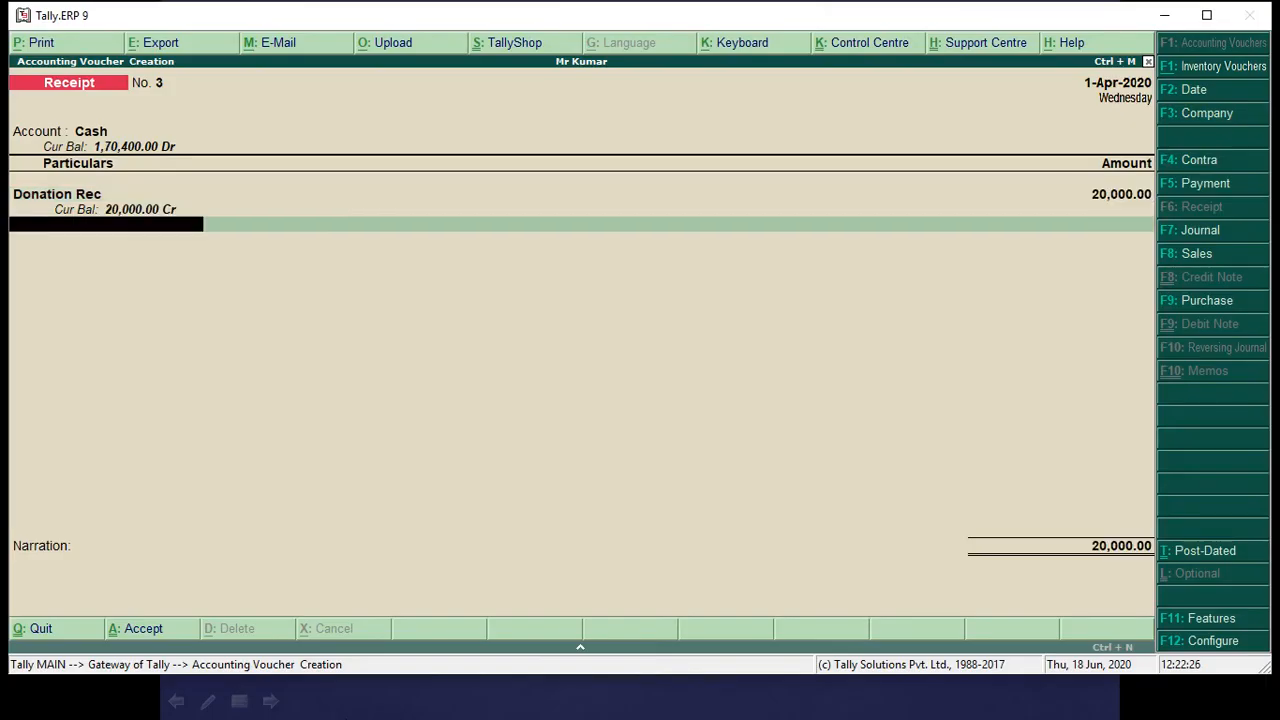
# Check the slide's printer entry and start a Payment voucher with Cash as the account.
pyautogui.hotkey('alt', 'Tab')
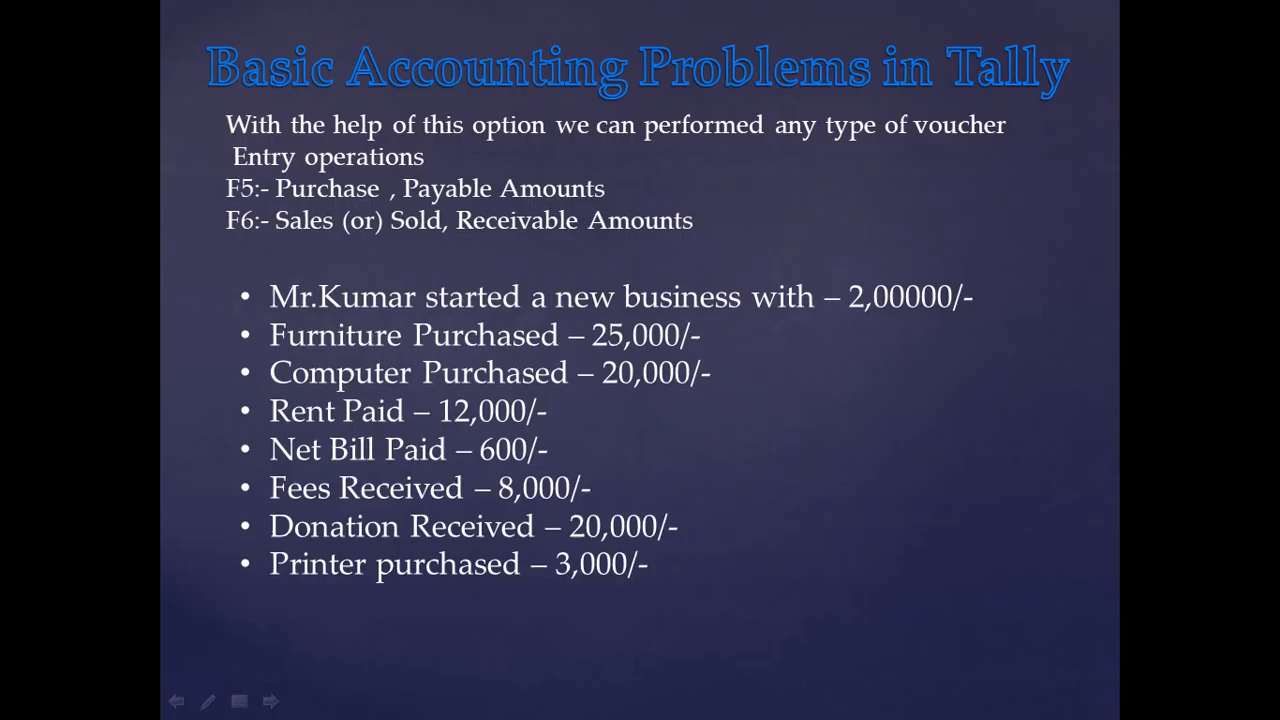
pyautogui.hotkey('alt', 'Tab')
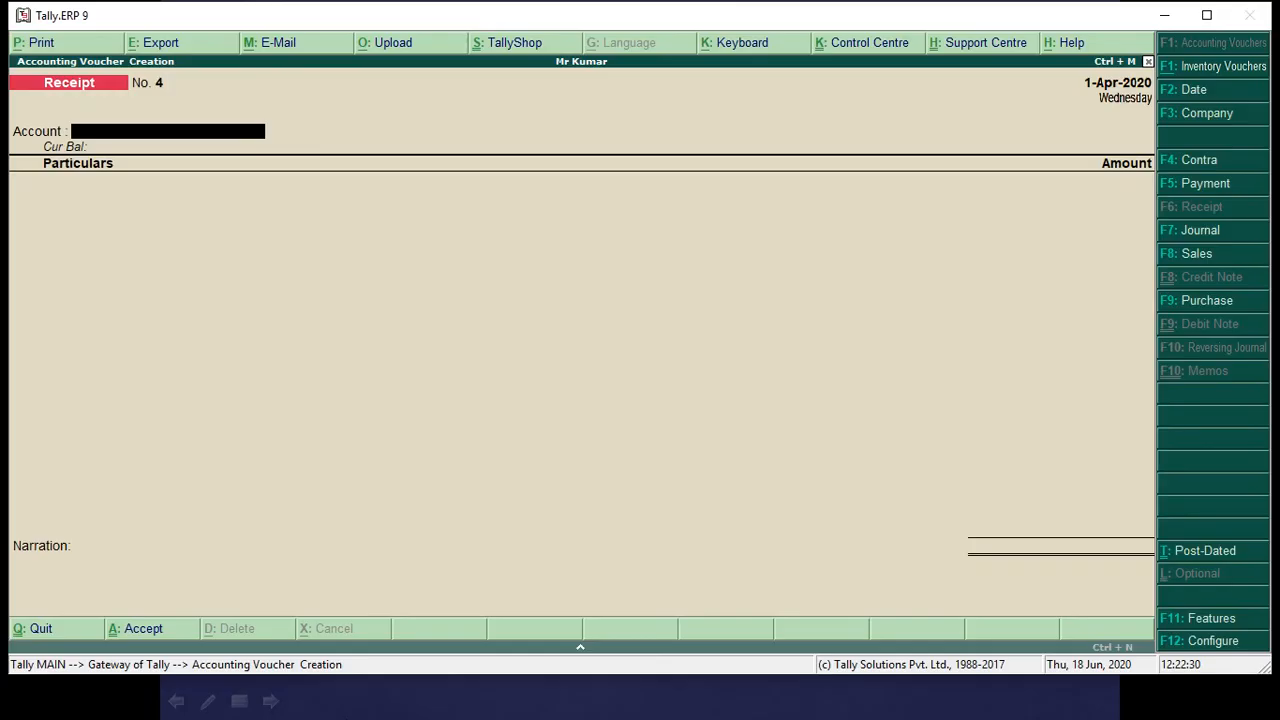
pyautogui.hotkey('alt', 'Tab')
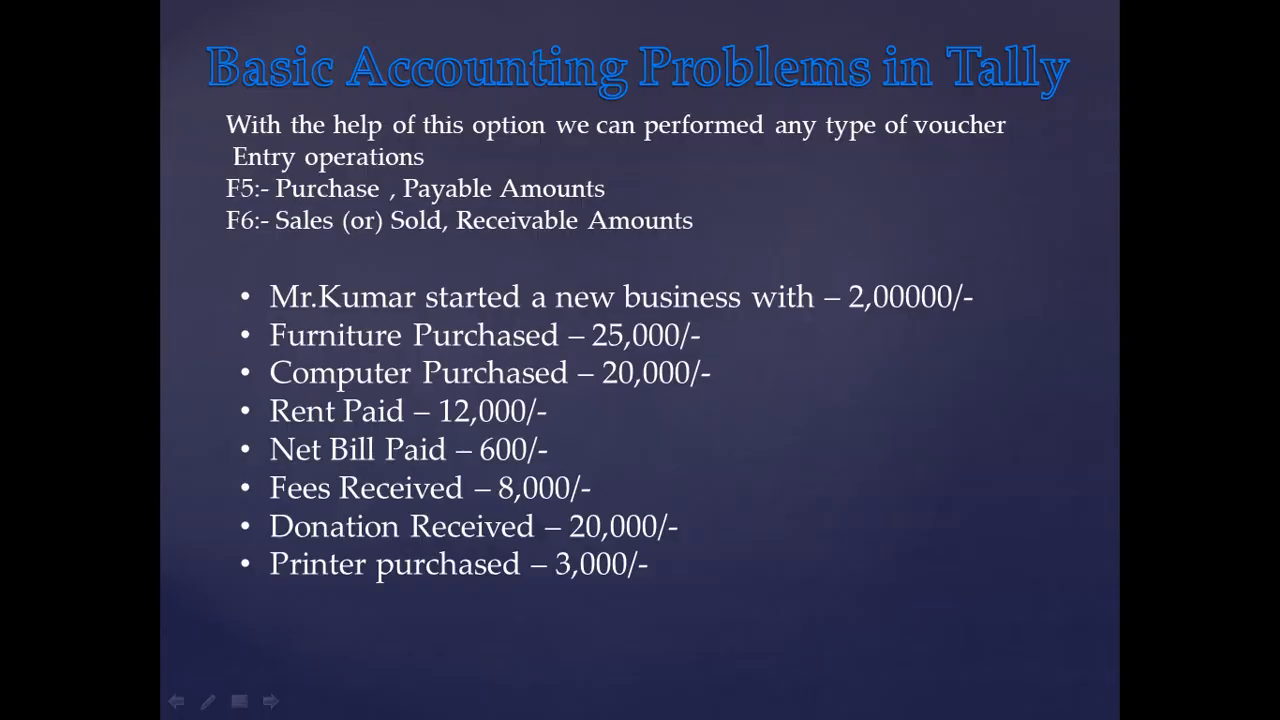
pyautogui.hotkey('alt', 'Tab')
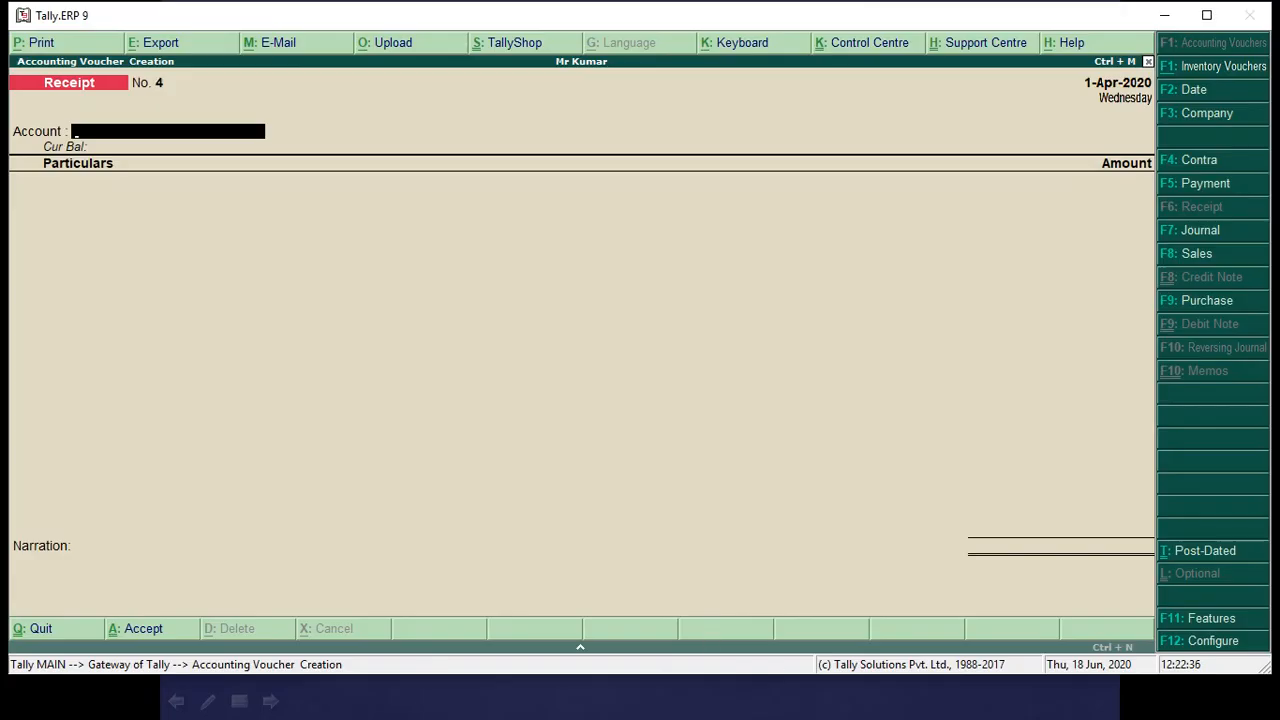
pyautogui.click(1207, 188)
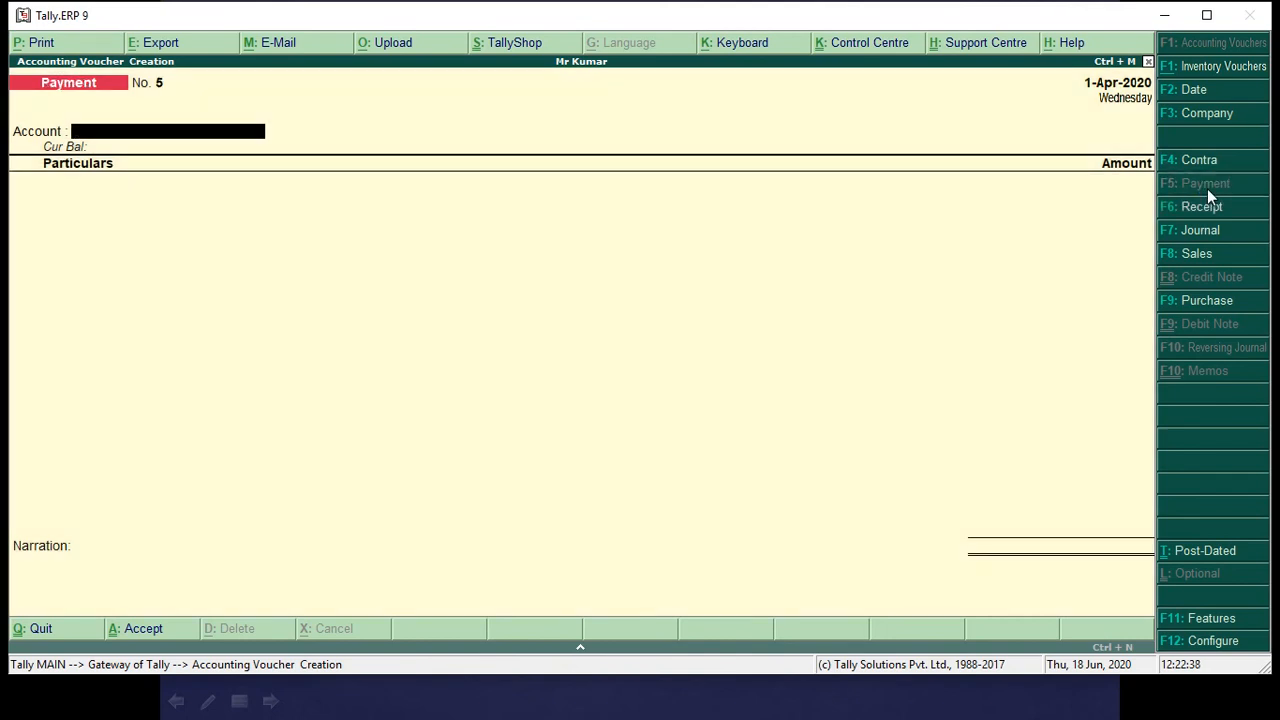
pyautogui.write('Ca')
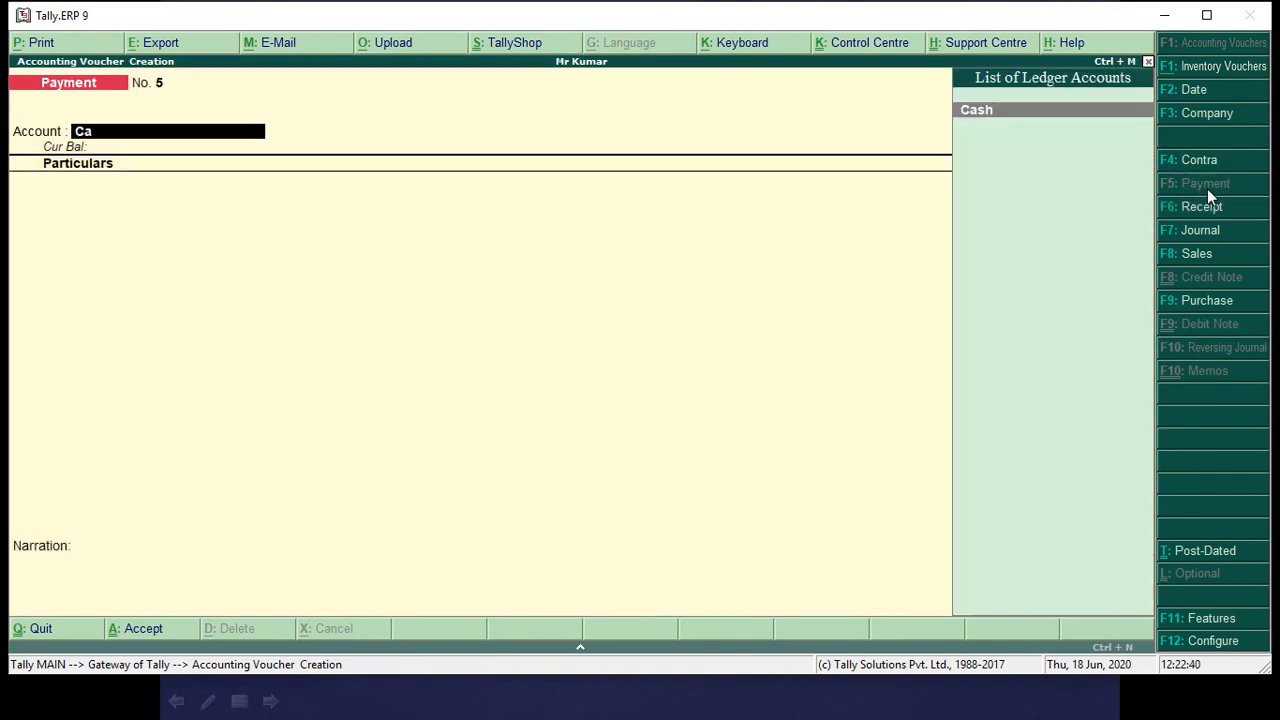
pyautogui.press('Return')
# Enter 3,000 against the Printer Purchased ledger, checking the amount on the slide, and accept the Payment voucher without a narration.
pyautogui.write('Pr')
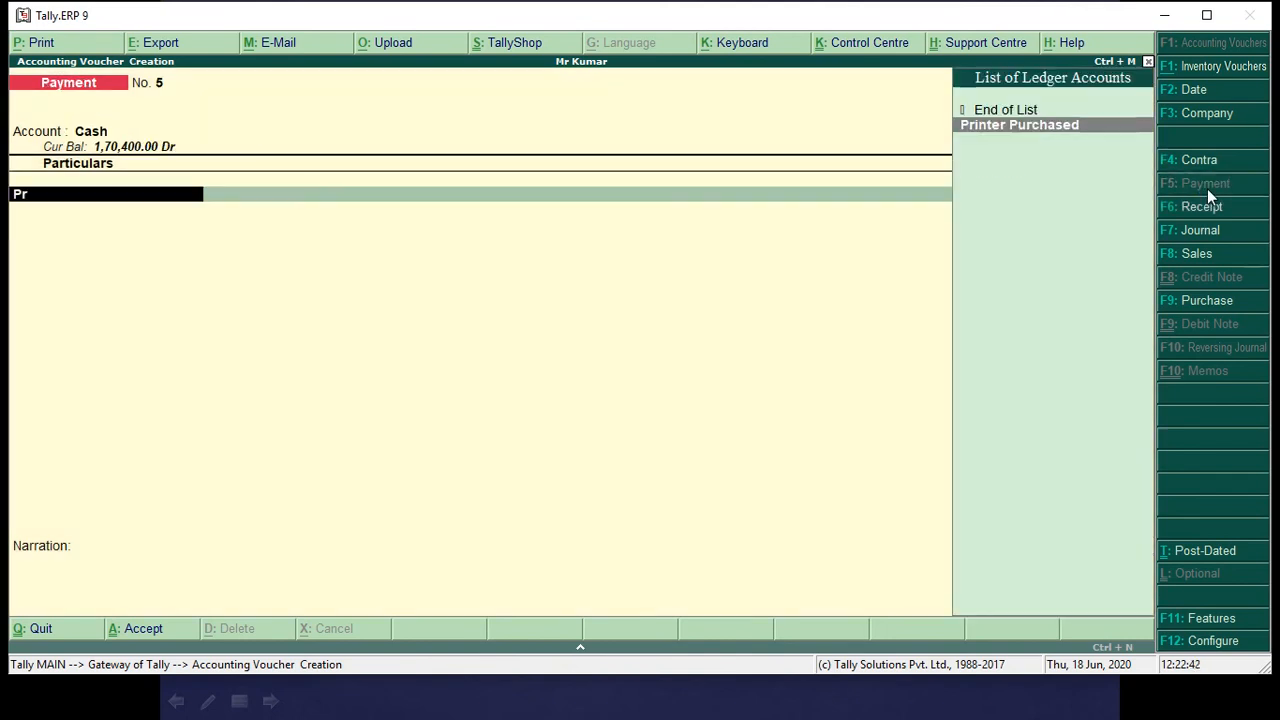
pyautogui.press('Return')
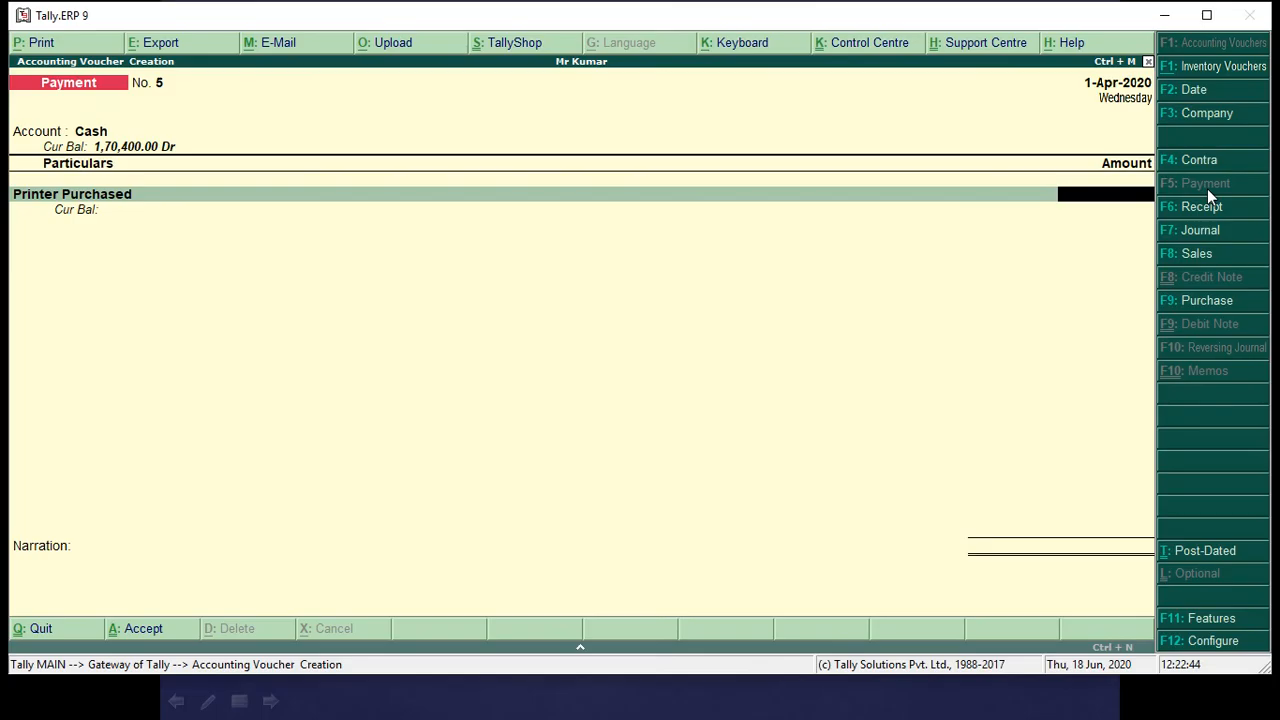
pyautogui.write('3000')
pyautogui.press('Return')
pyautogui.press('Return')
pyautogui.press('Return')
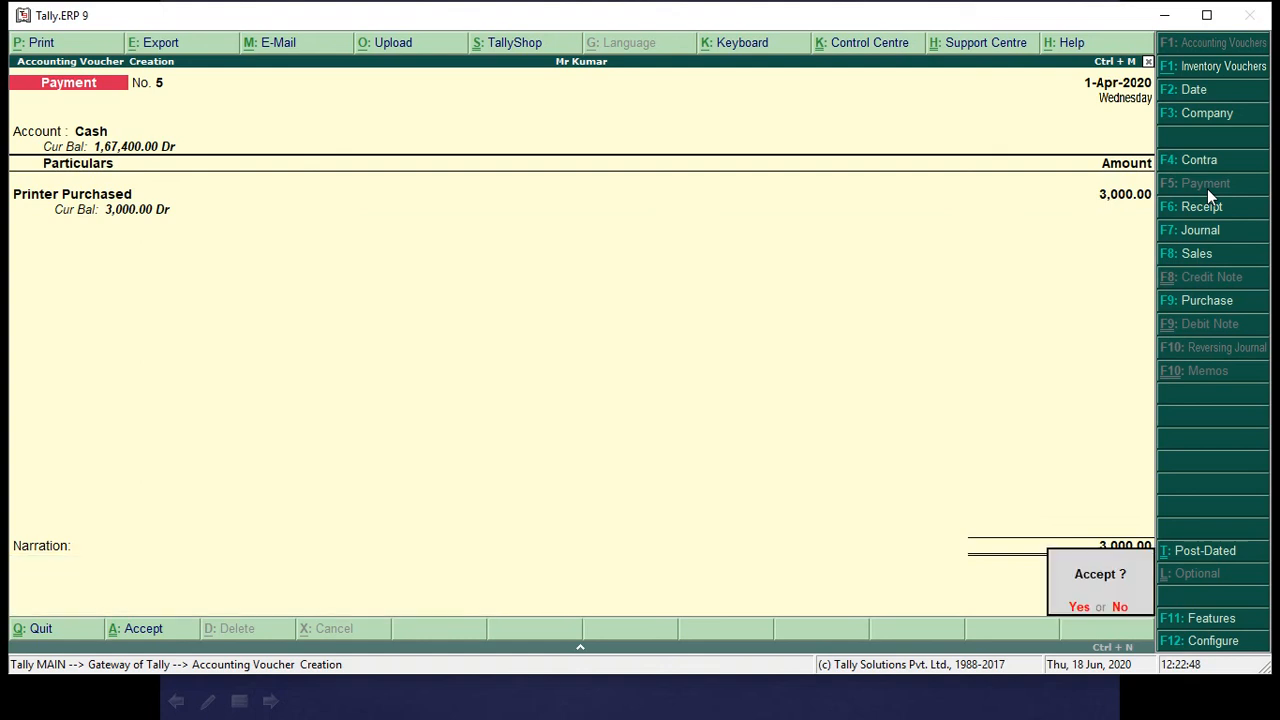
pyautogui.press('Return')
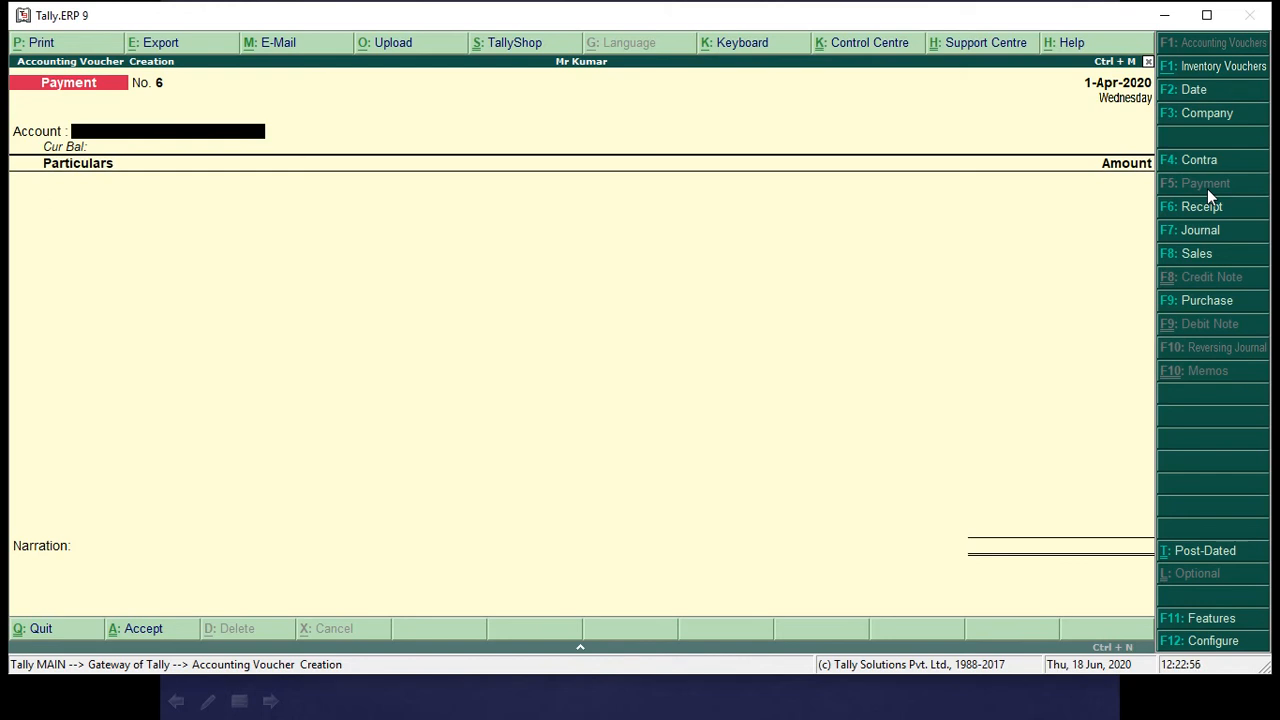
# Leave voucher entry and examine the company's Balance Sheet, expanding it to the detailed view.
pyautogui.press('Escape')
pyautogui.press('Return')
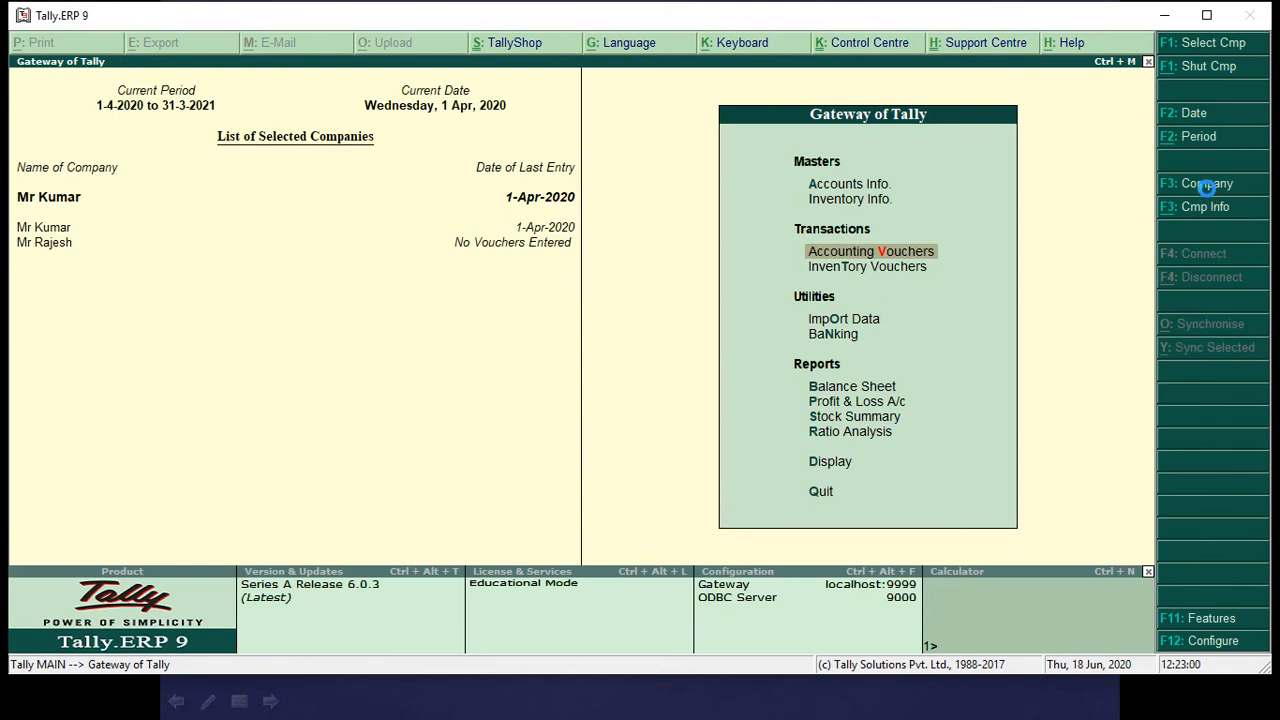
pyautogui.press('b')
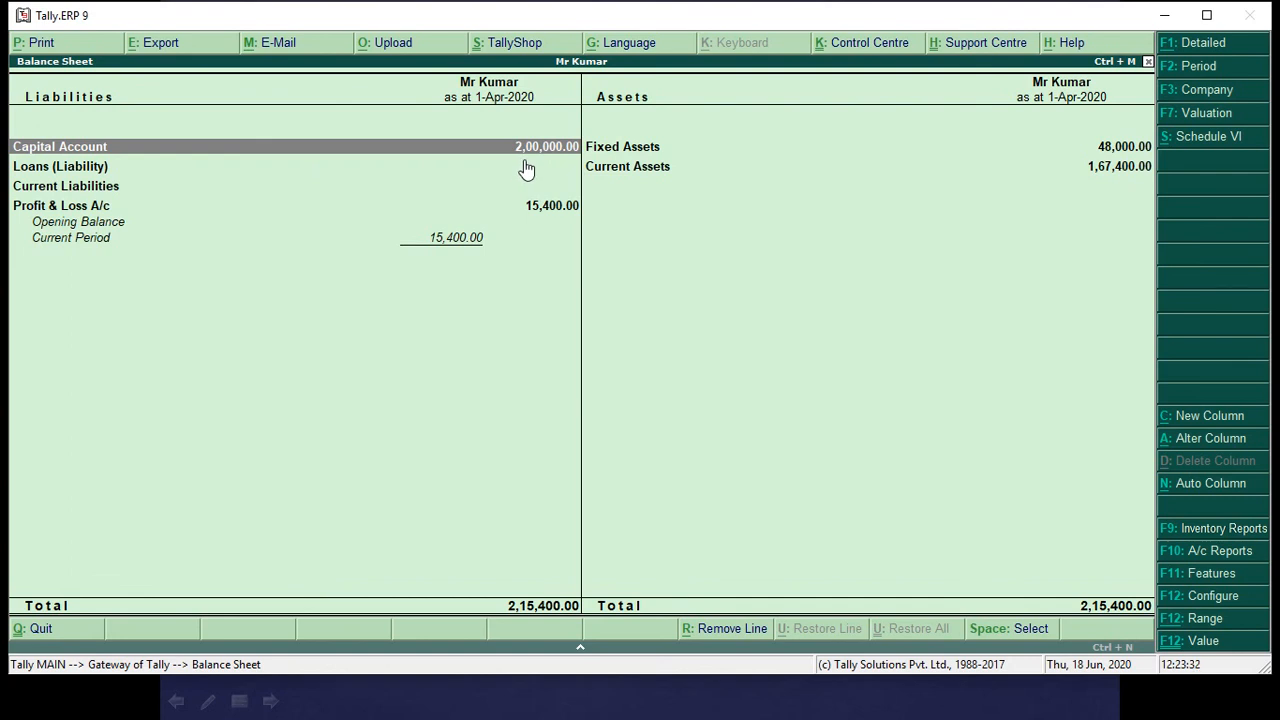
pyautogui.click(1208, 46)
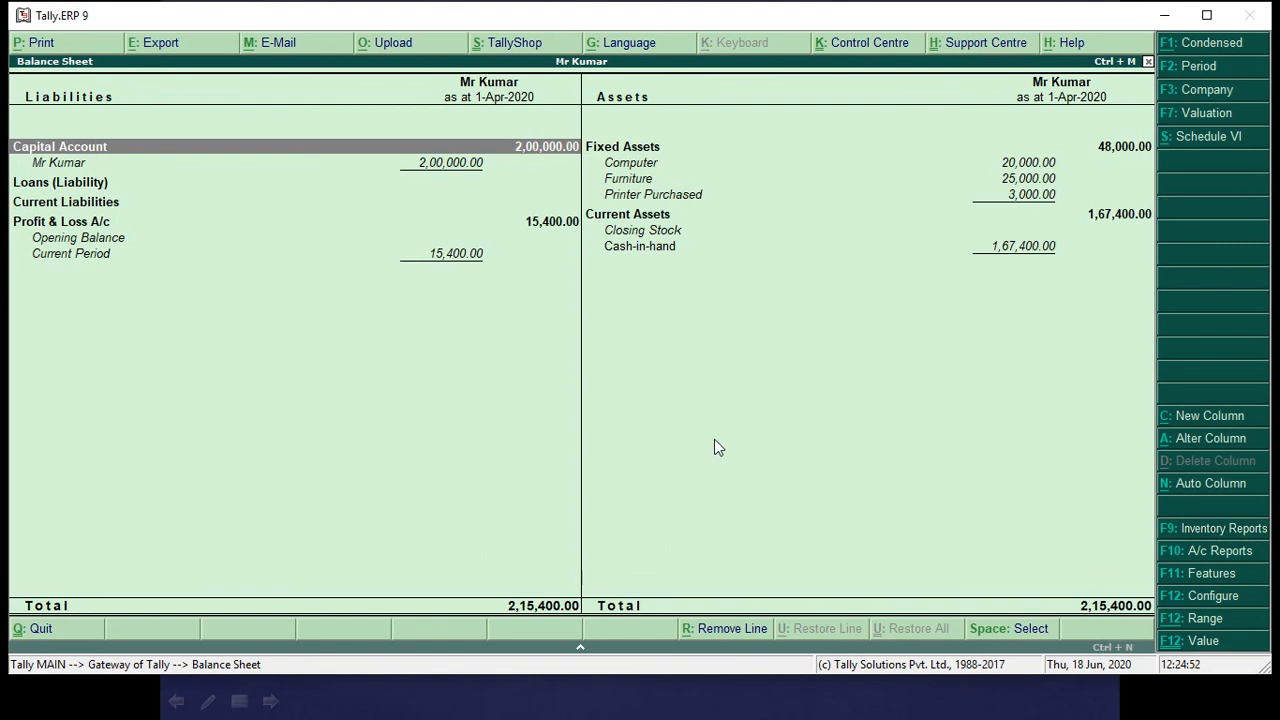
pyautogui.hotkey('alt', 'Tab')
pyautogui.hotkey('alt', 'Tab')
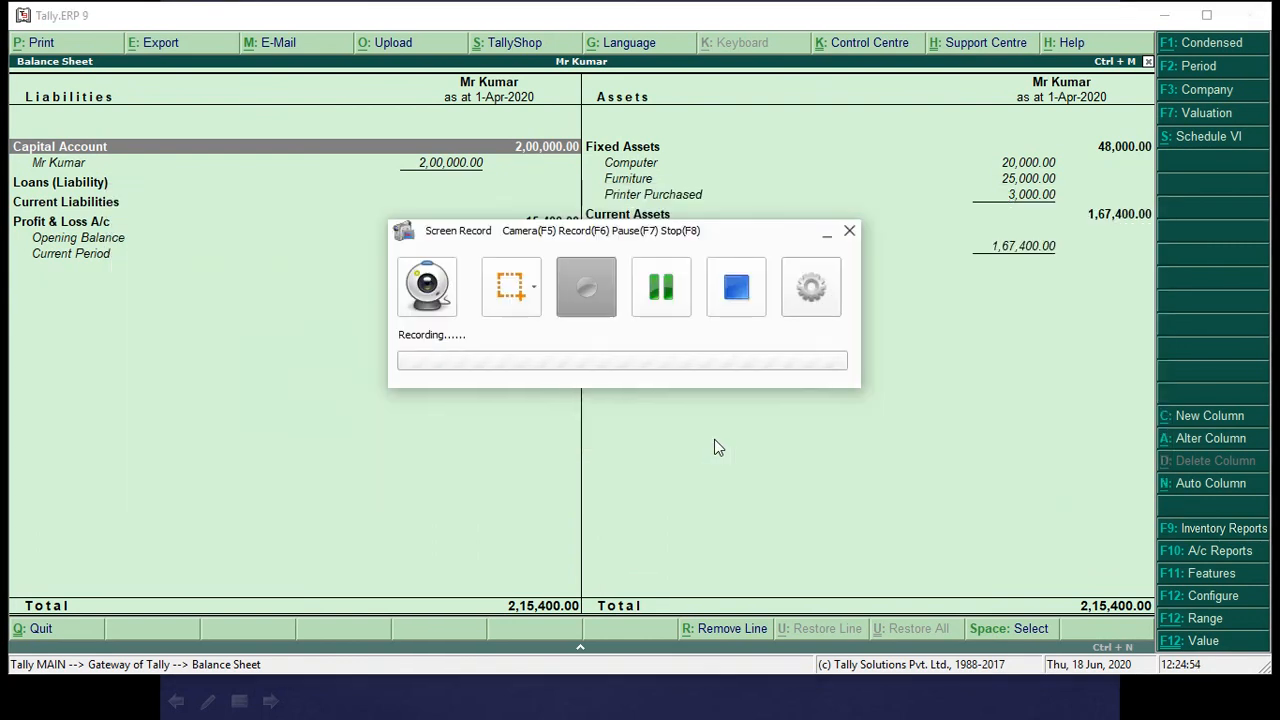